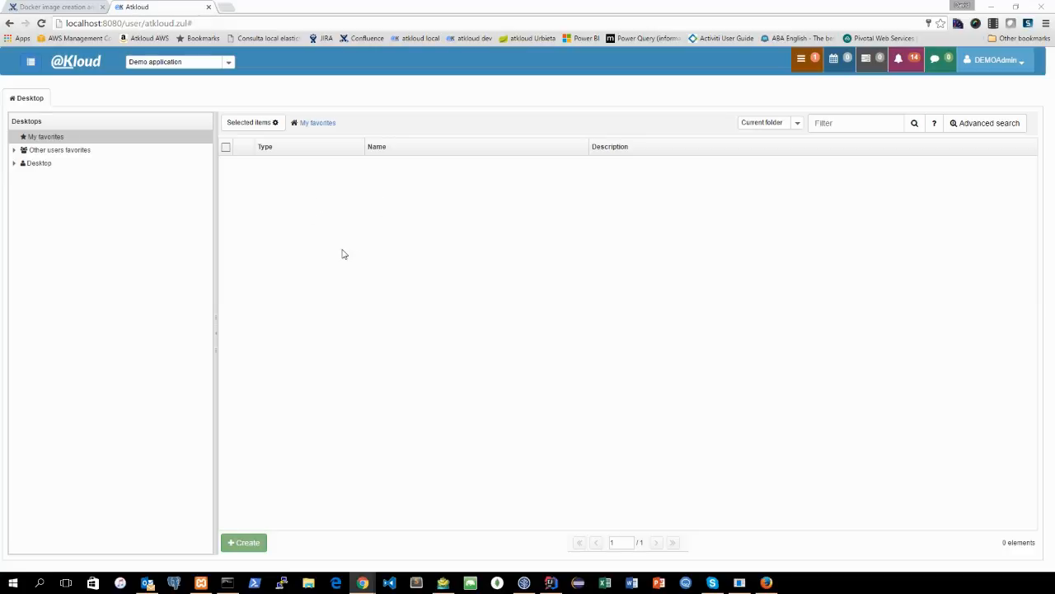
# Create an advanced spreadsheet named "Sales" with the description "Sales form" and open it for editing
pyautogui.click(248, 542)
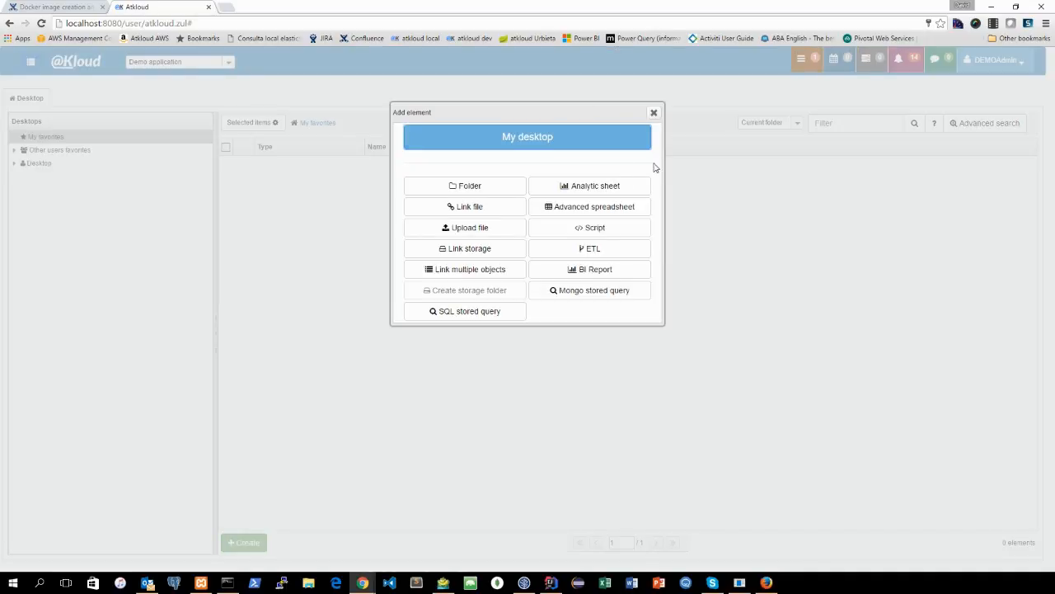
pyautogui.click(591, 212)
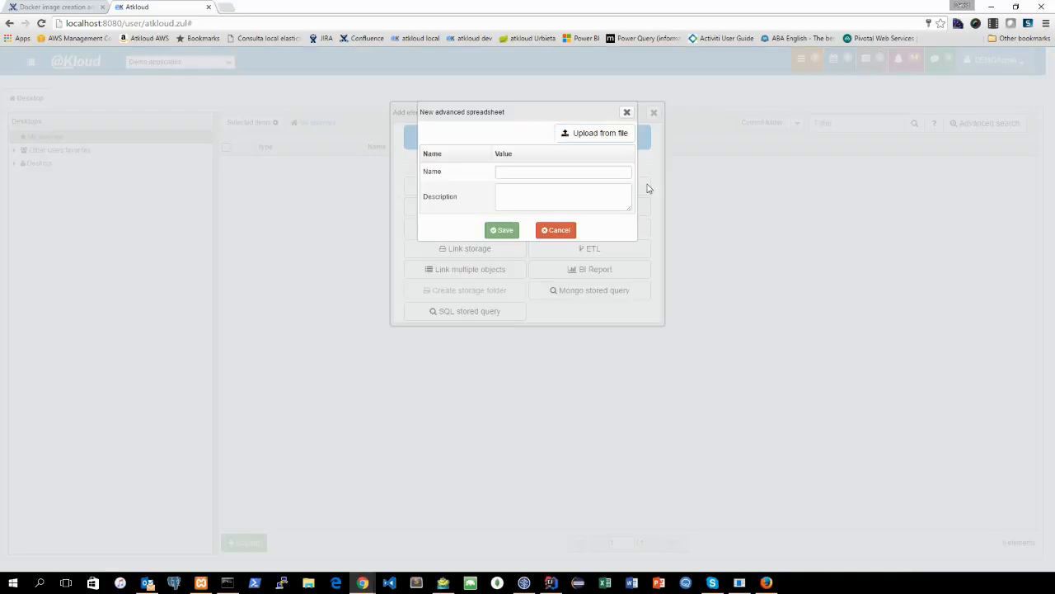
pyautogui.write('Sales')
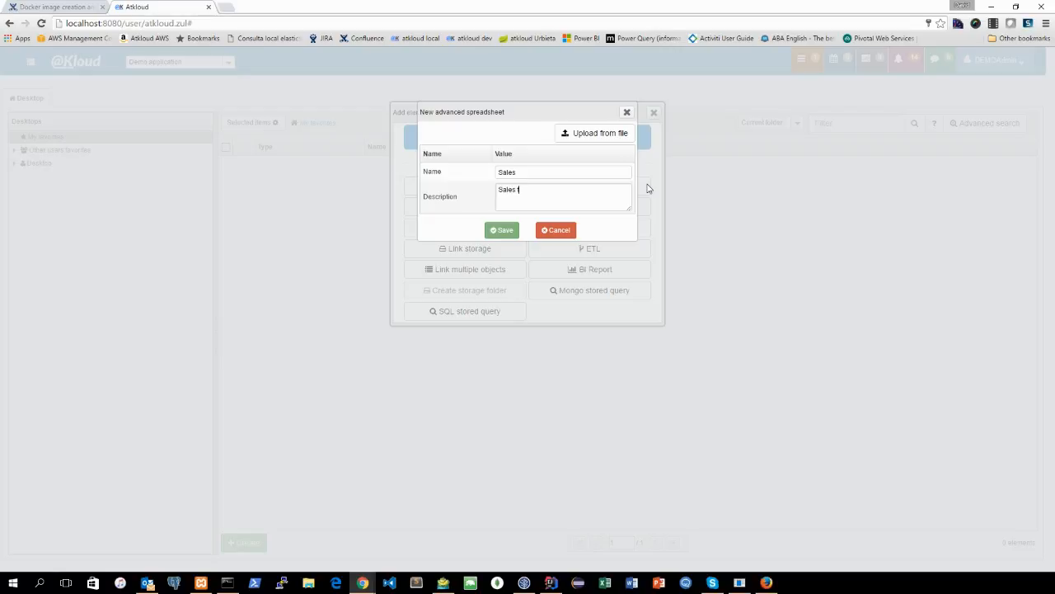
pyautogui.click(501, 229)
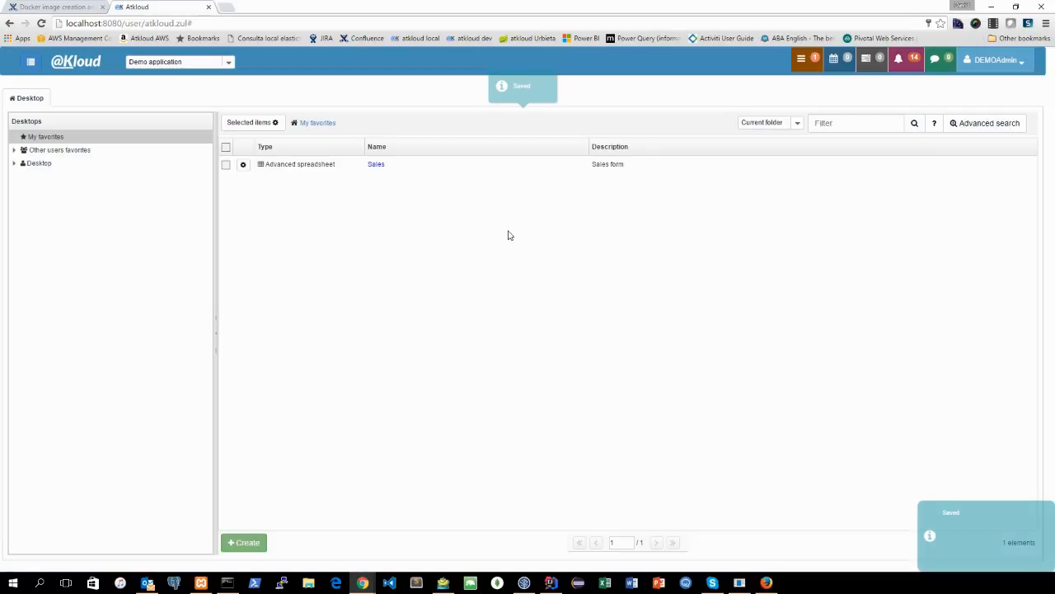
pyautogui.click(242, 165)
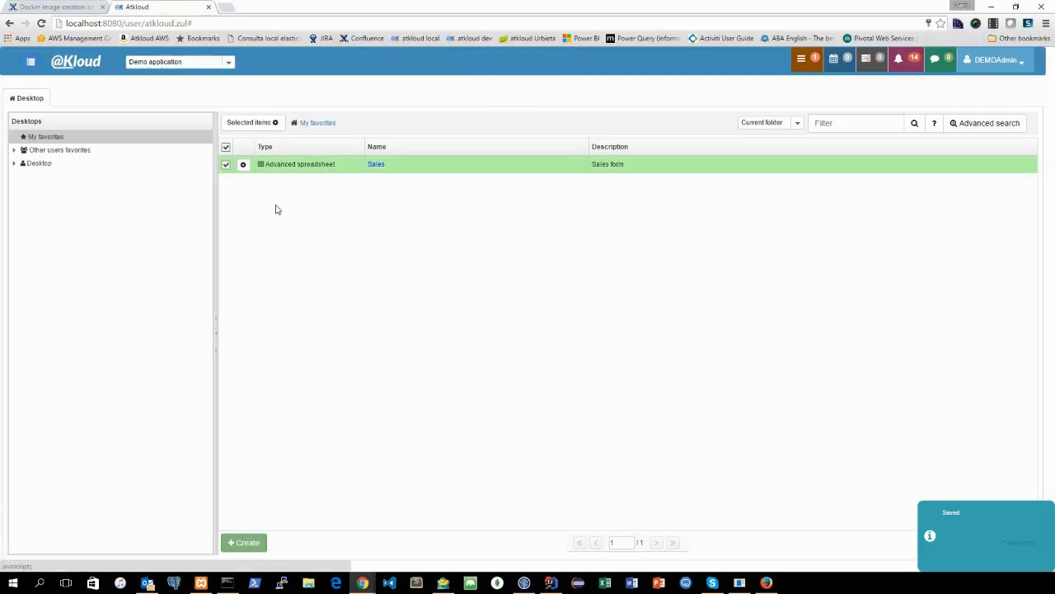
pyautogui.click(274, 206)
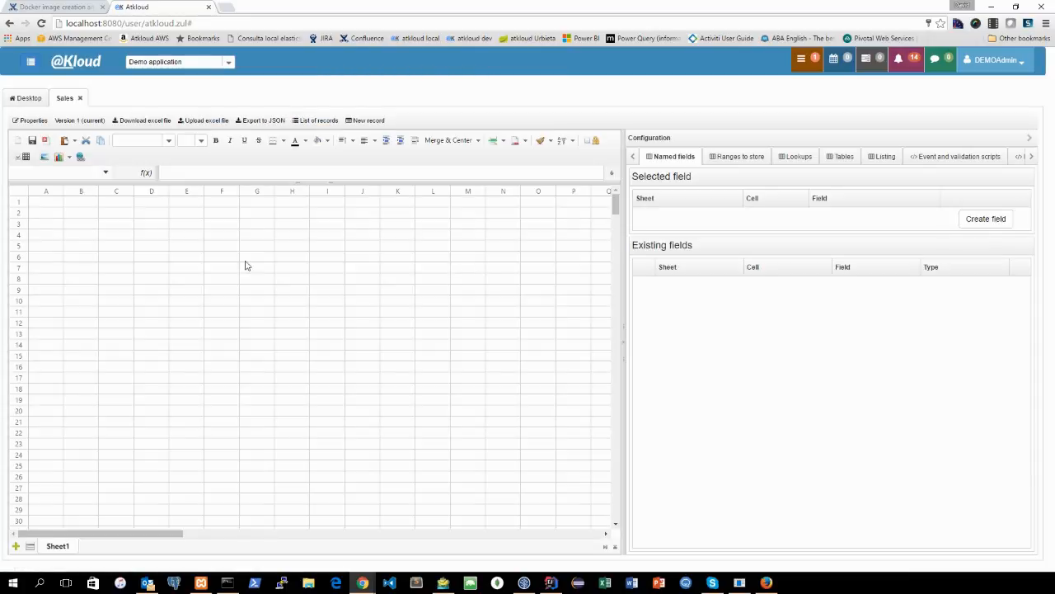
# Narrow column A and enter the labels ID, Name, City, Date and Amount in cells B2 to B6
pyautogui.click(82, 214)
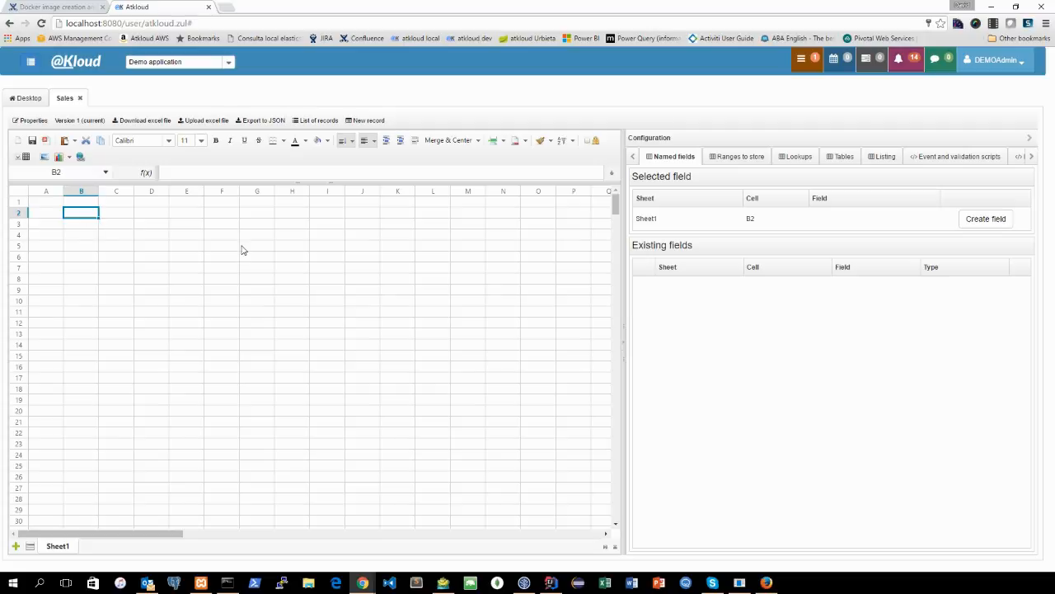
pyautogui.moveTo(64, 192); pyautogui.dragTo(40, 191)
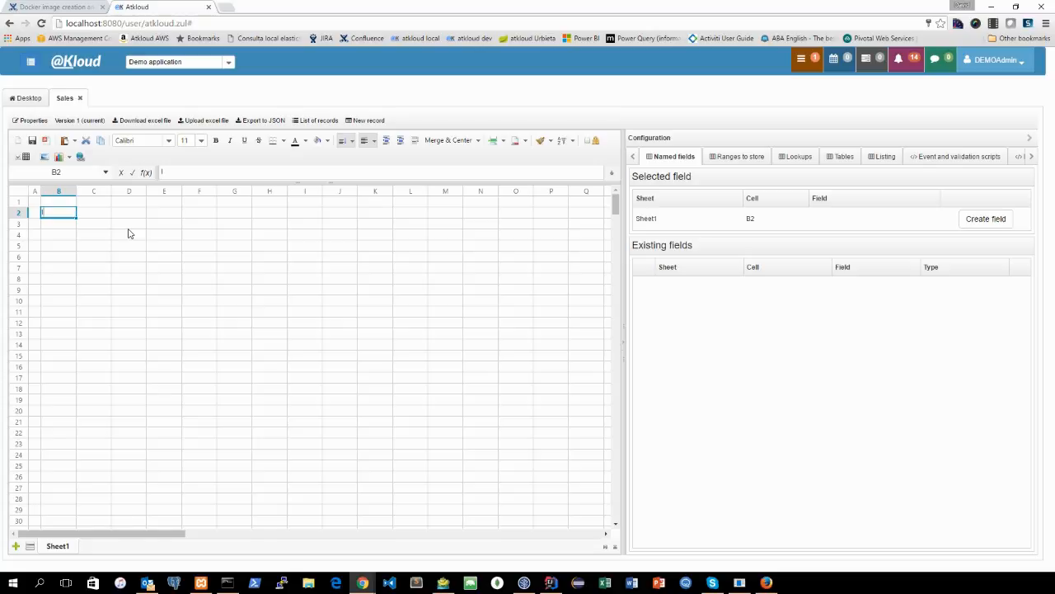
pyautogui.press('Return')
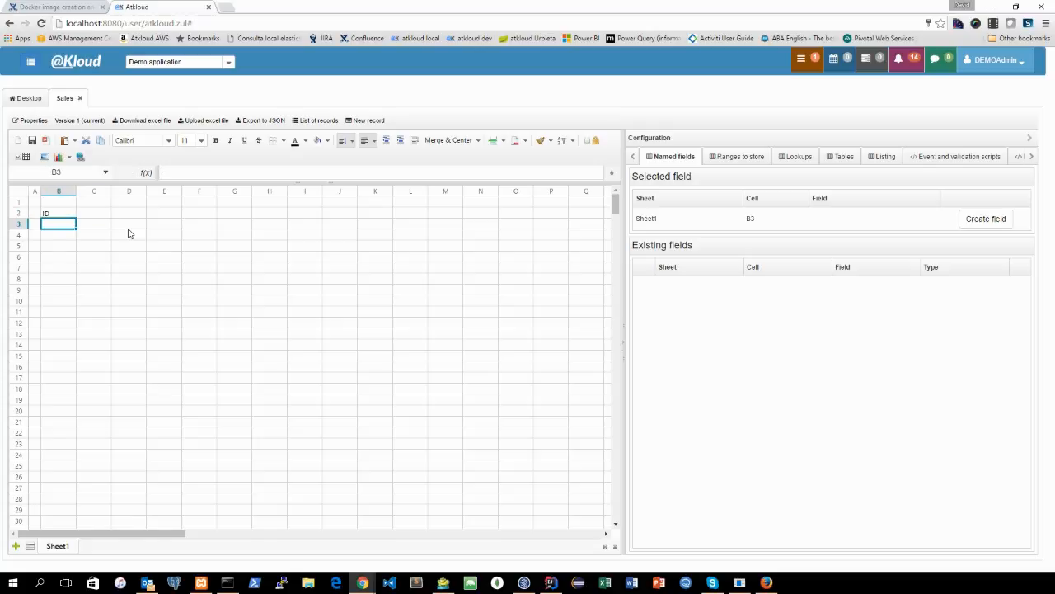
pyautogui.write('Name')
pyautogui.press('Return')
pyautogui.write('Cio')
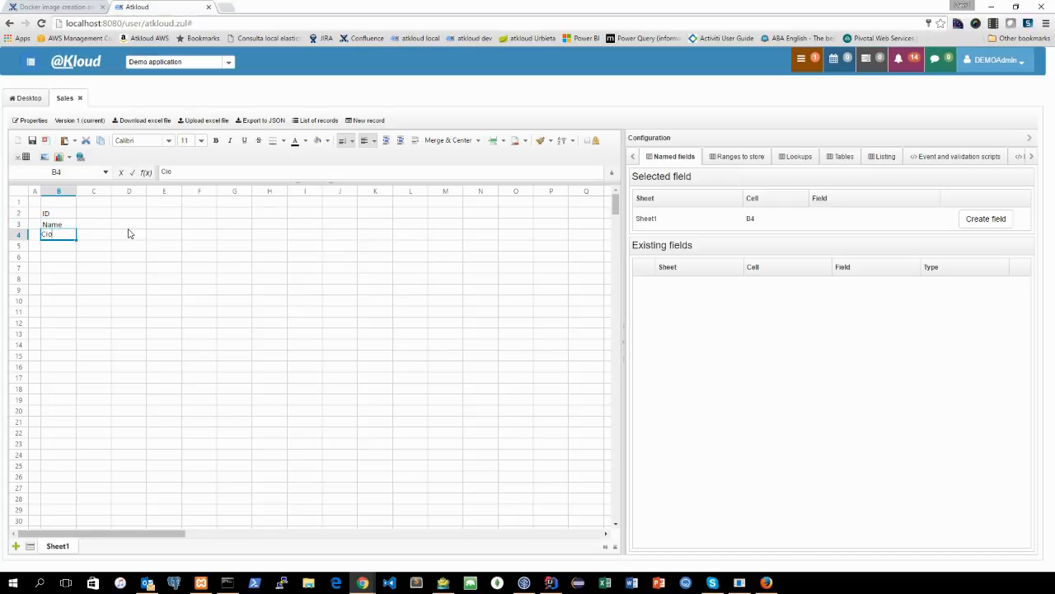
pyautogui.write('y')
pyautogui.press('Return')
pyautogui.write('Date')
pyautogui.press('Return')
pyautogui.write('A')
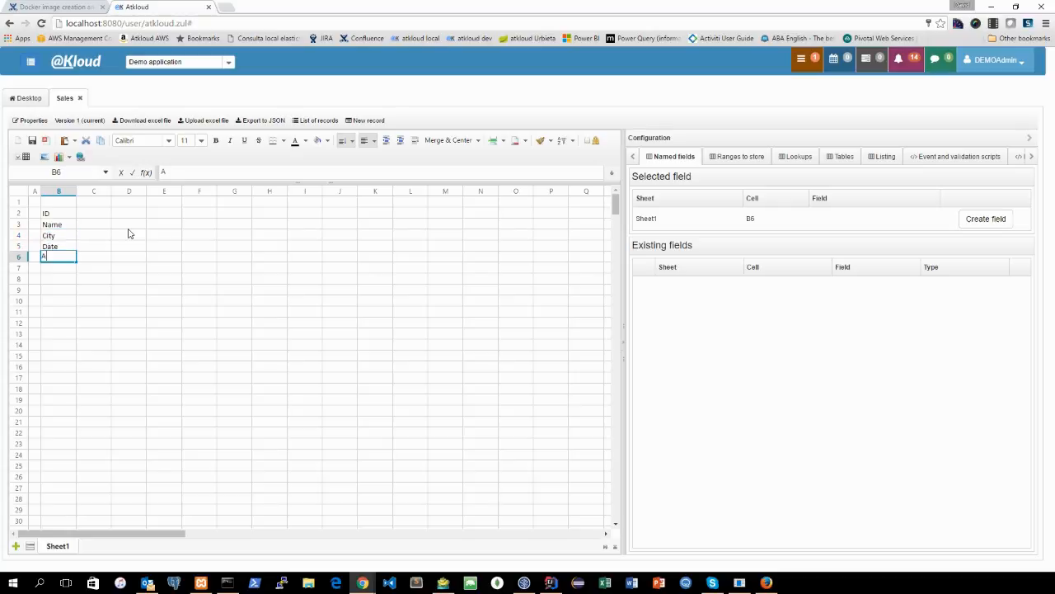
pyautogui.write('mount')
pyautogui.press('Return')
# Apply borders around every cell in the range B2:C6
pyautogui.press('Up')
pyautogui.press('Up')
pyautogui.press('Up')
pyautogui.press('Up')
pyautogui.press('Up')
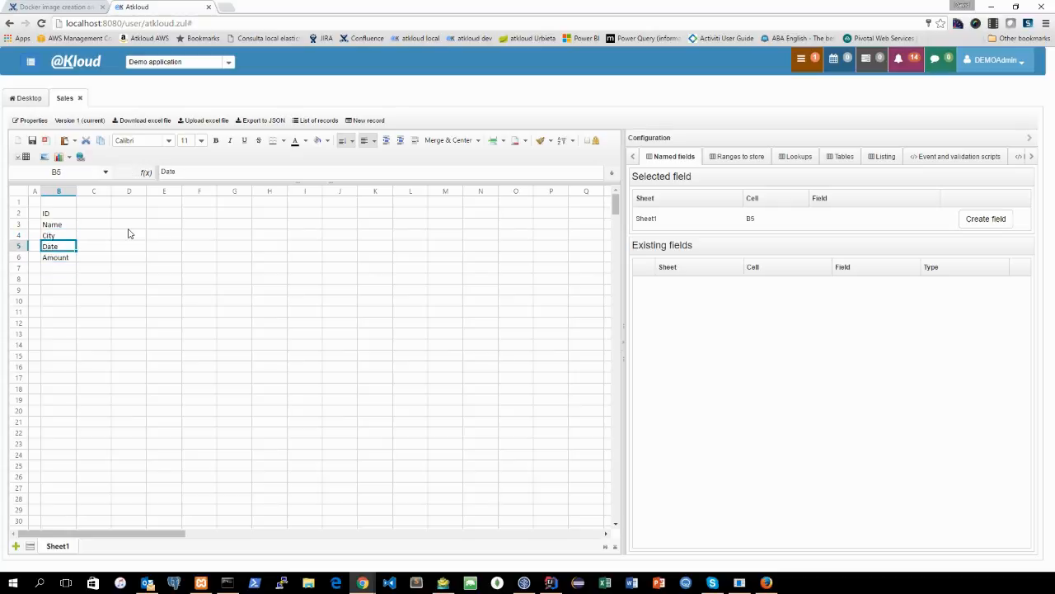
pyautogui.hotkey('shift', 'Right')
pyautogui.hotkey('shift', 'Down')
pyautogui.hotkey('shift', 'Down')
pyautogui.hotkey('shift', 'Down')
pyautogui.hotkey('shift', 'Down')
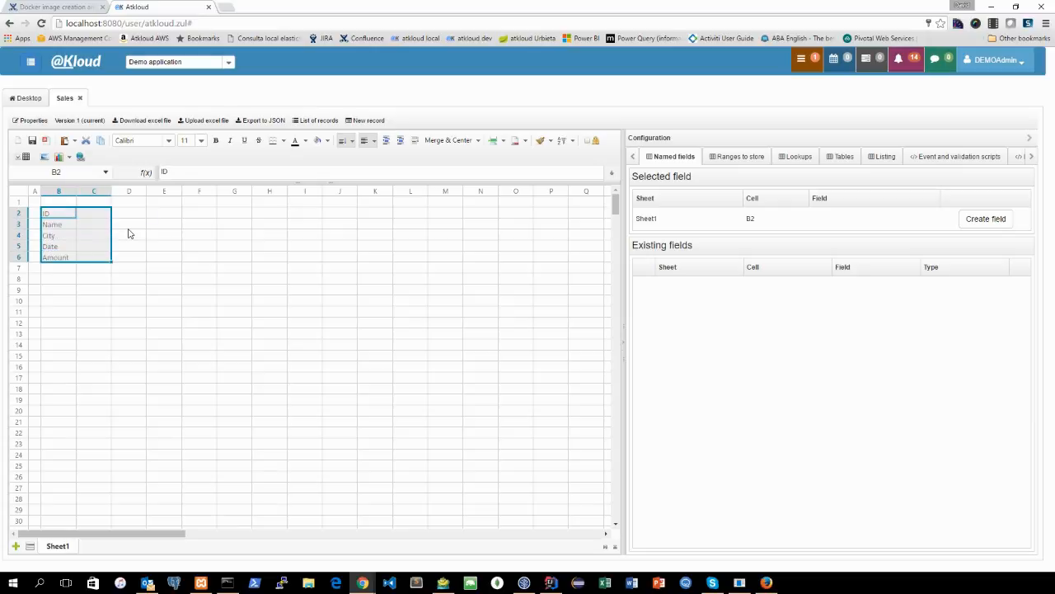
pyautogui.click(283, 140)
pyautogui.click(307, 233)
# Make the labels in B2:B6 bold and set their font size to 14
pyautogui.click(58, 216)
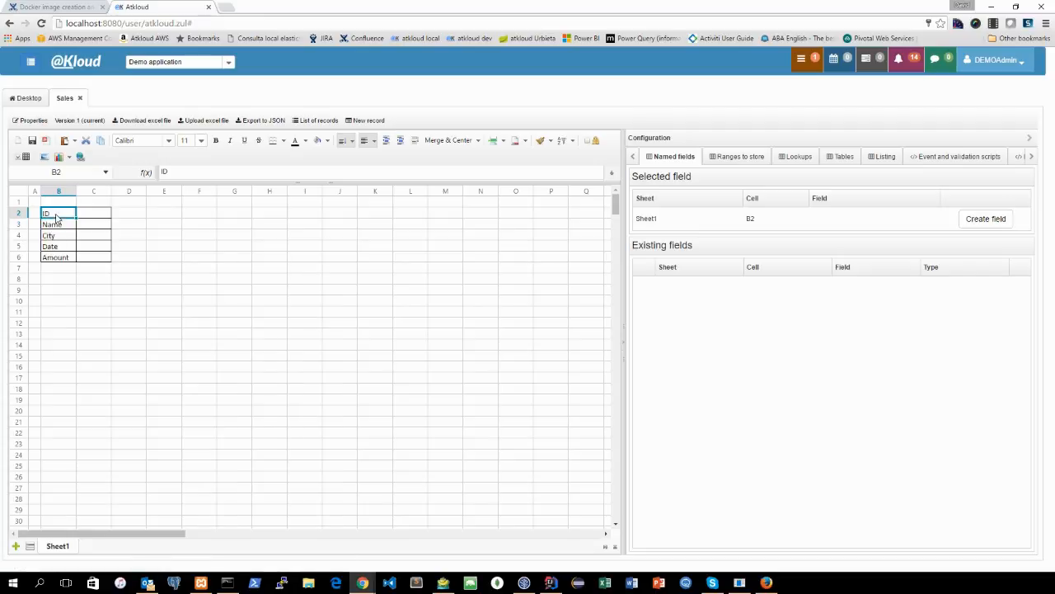
pyautogui.keyDown('shift'); pyautogui.click(58, 256); pyautogui.keyUp('shift')
pyautogui.click(215, 140)
pyautogui.click(201, 140)
pyautogui.click(188, 222)
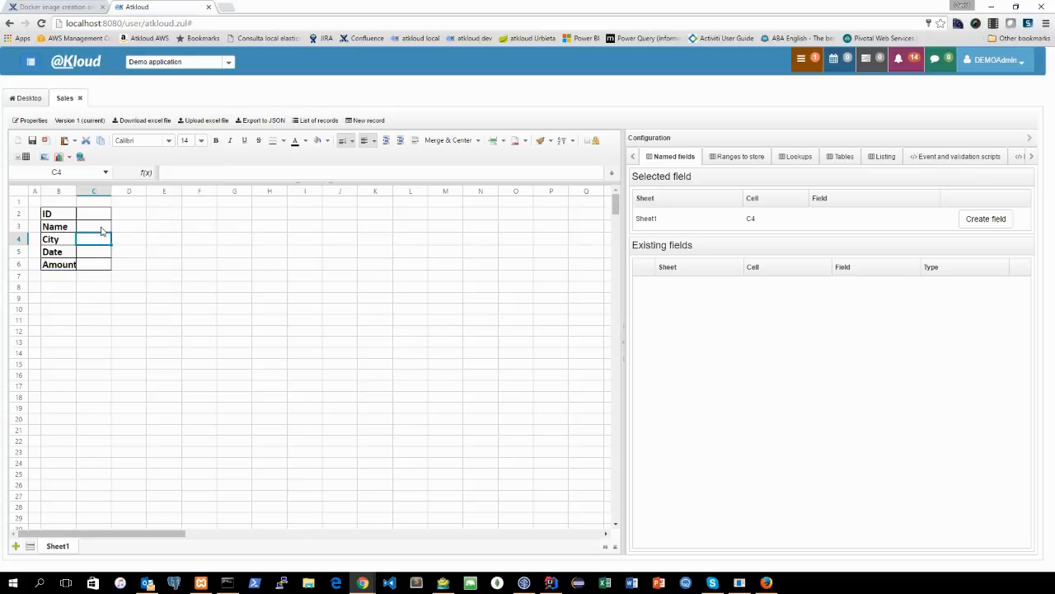
# Set the font size of the value cells C2:C6 to 14
pyautogui.moveTo(89, 213); pyautogui.dragTo(105, 271)
pyautogui.click(202, 141)
pyautogui.click(186, 222)
pyautogui.click(163, 238)
# Widen columns B and C so the labels fit and the value cells have ample room
pyautogui.moveTo(112, 190); pyautogui.dragTo(179, 190)
pyautogui.moveTo(76, 191); pyautogui.dragTo(101, 191)
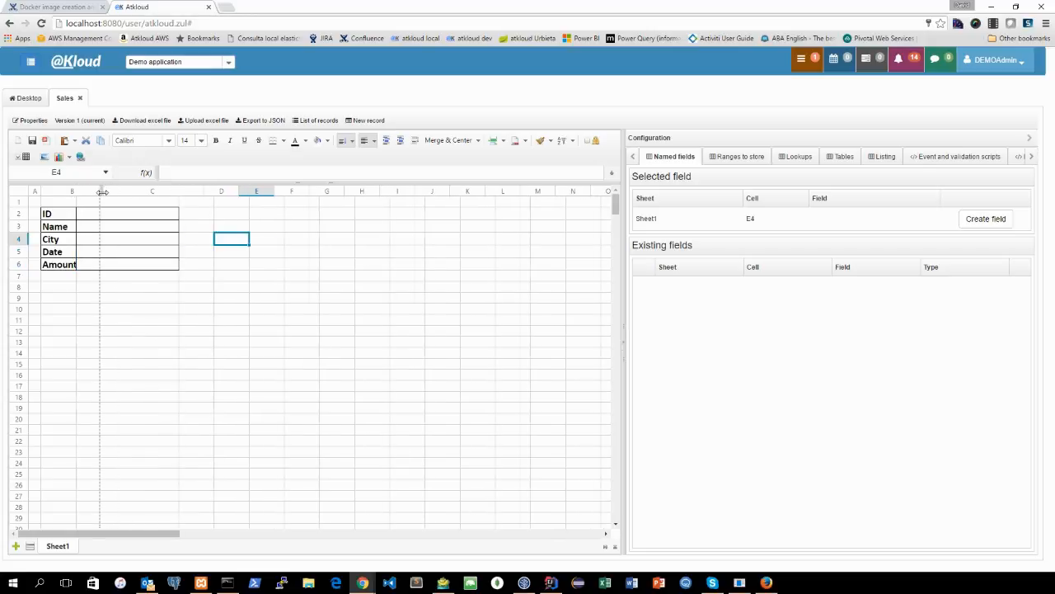
pyautogui.click(201, 190)
pyautogui.click(178, 239)
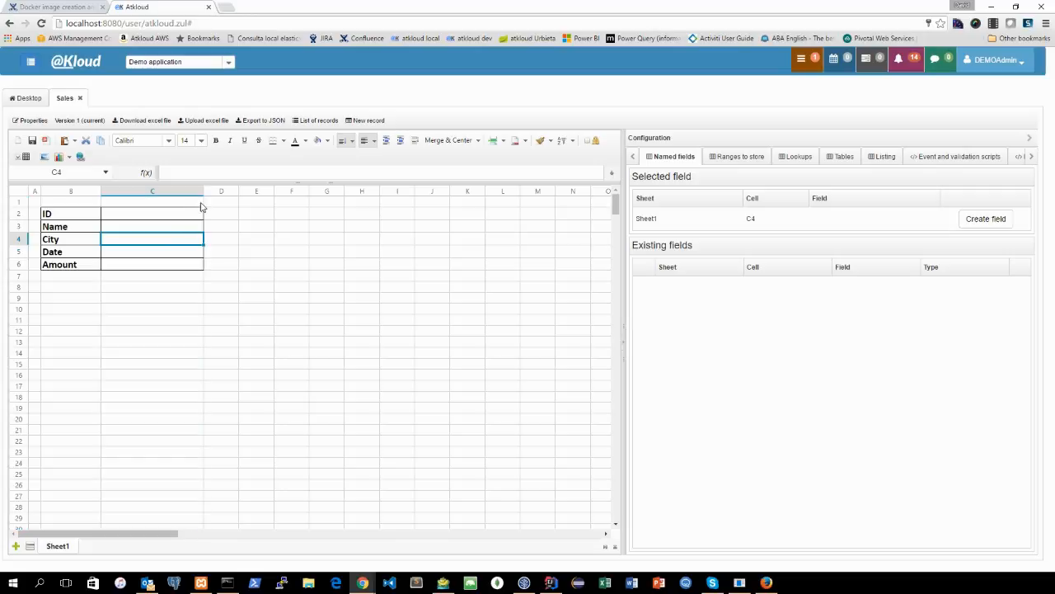
pyautogui.moveTo(203, 190); pyautogui.dragTo(213, 191)
pyautogui.click(153, 229)
# Add list data validation to the City cell C4 with the source Miami,Raleigh,New York, and check its dropdown options
pyautogui.click(128, 244)
pyautogui.rightClick(131, 243)
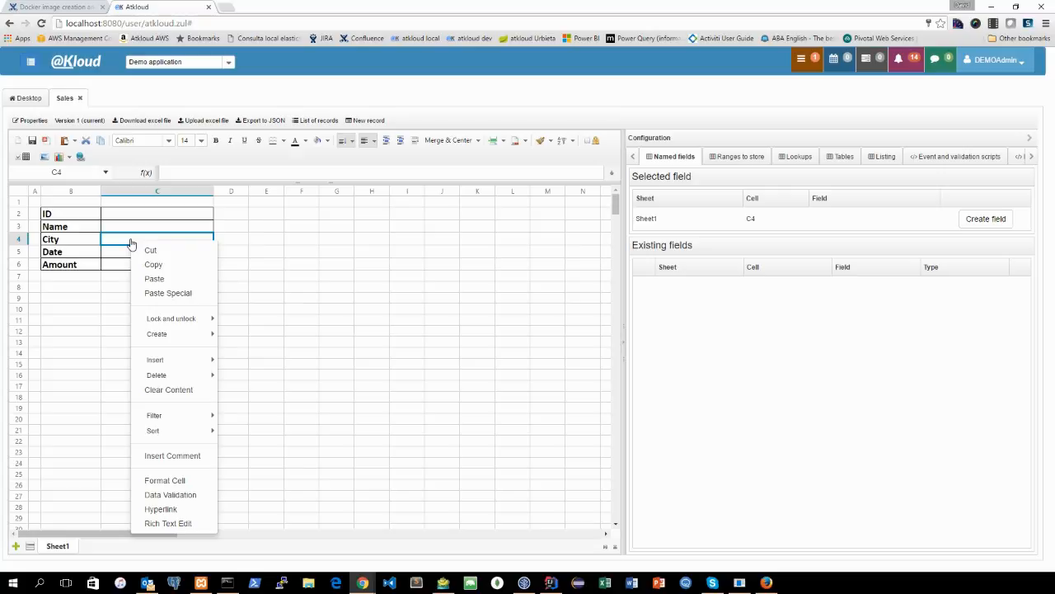
pyautogui.click(172, 495)
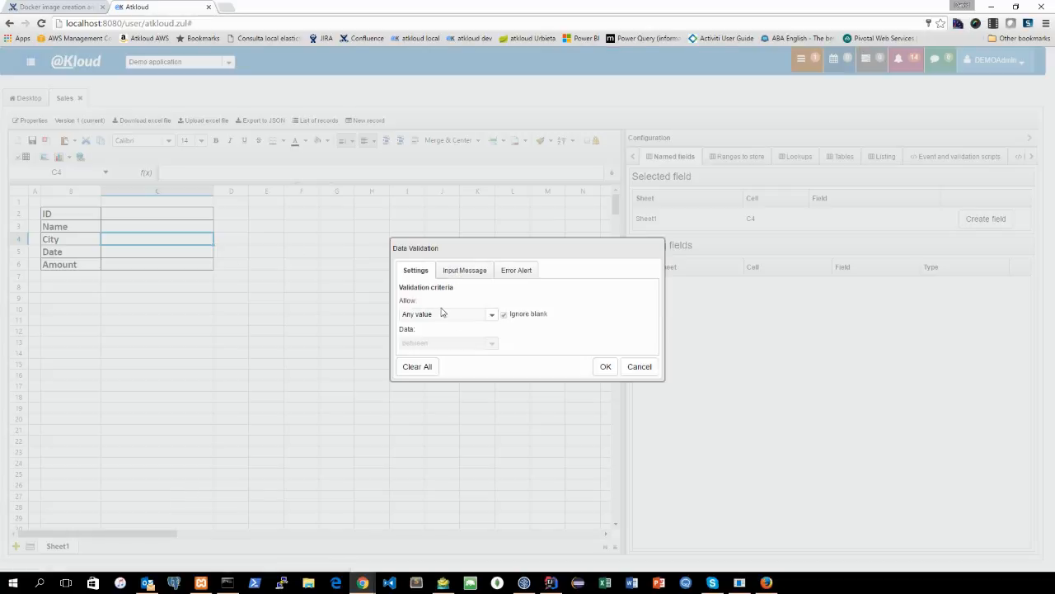
pyautogui.click(491, 314)
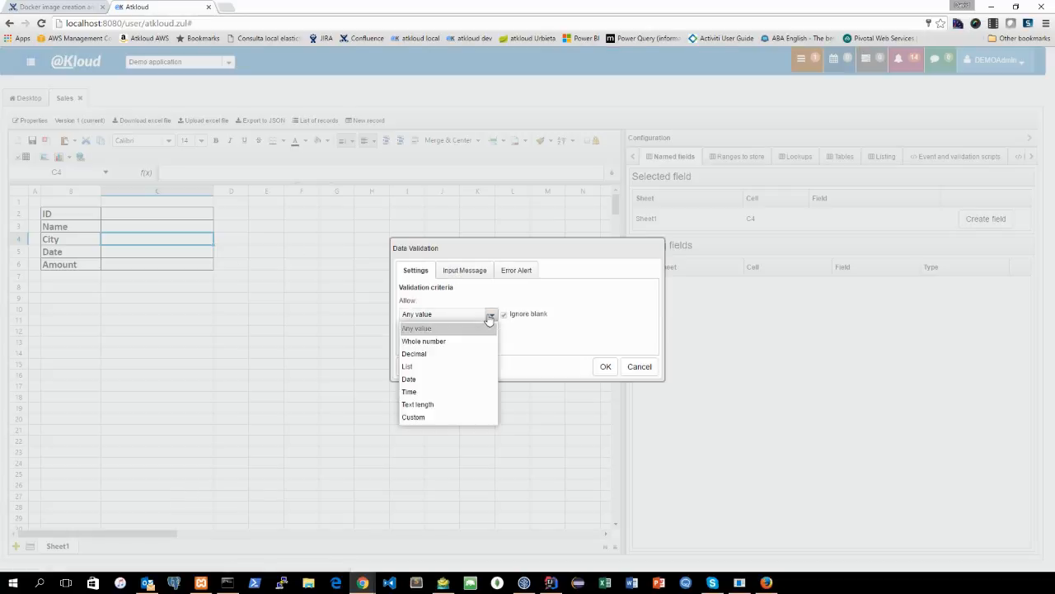
pyautogui.click(422, 369)
pyautogui.click(427, 383)
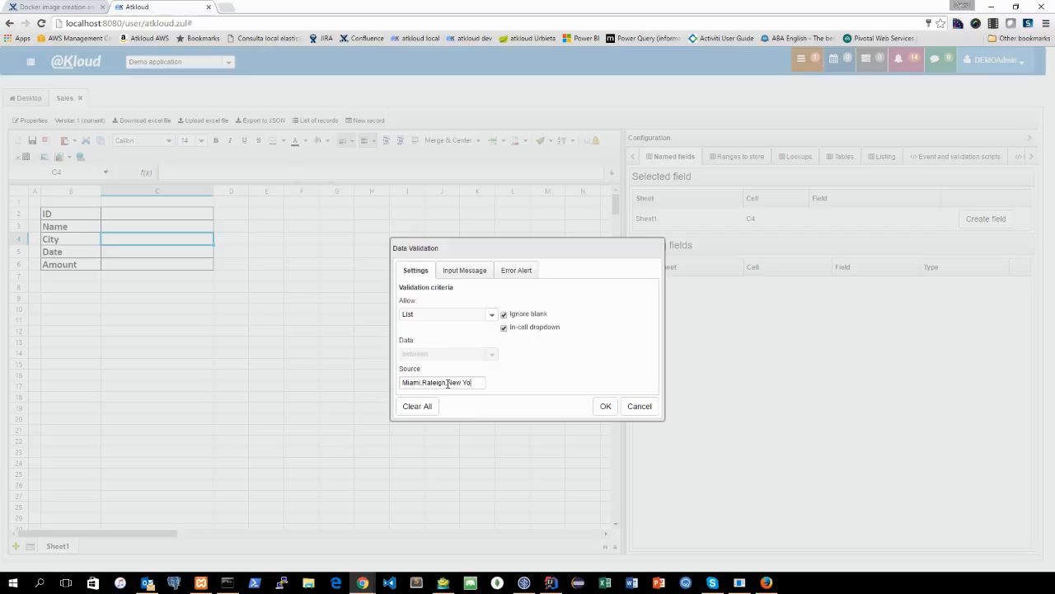
pyautogui.click(604, 406)
pyautogui.click(159, 253)
pyautogui.click(190, 239)
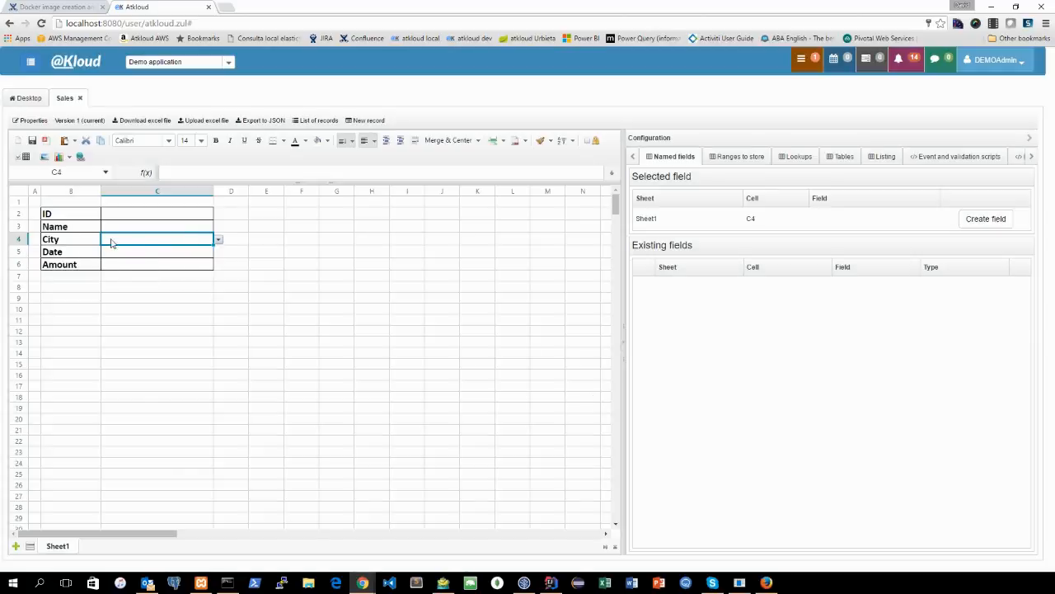
pyautogui.click(219, 241)
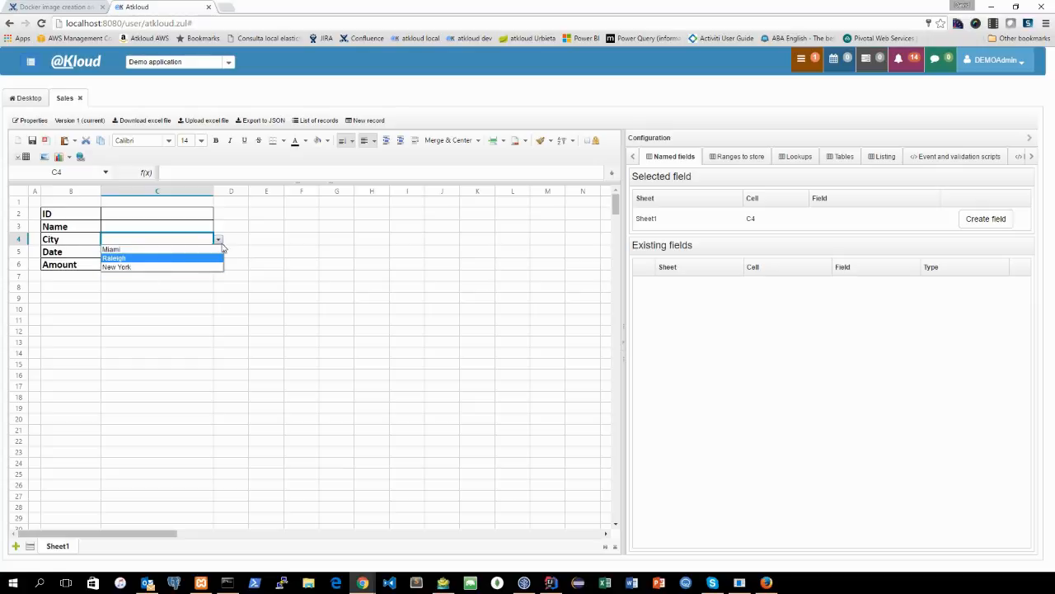
pyautogui.click(258, 273)
# Format the Date value cell C5 as a date in the *3/14/2001 style
pyautogui.click(112, 253)
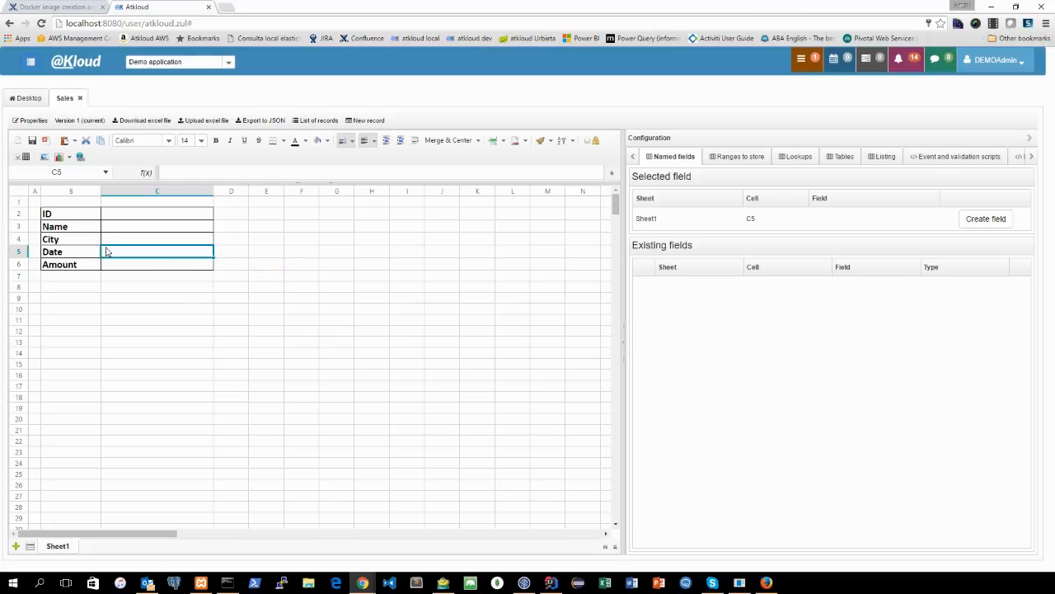
pyautogui.rightClick(154, 258)
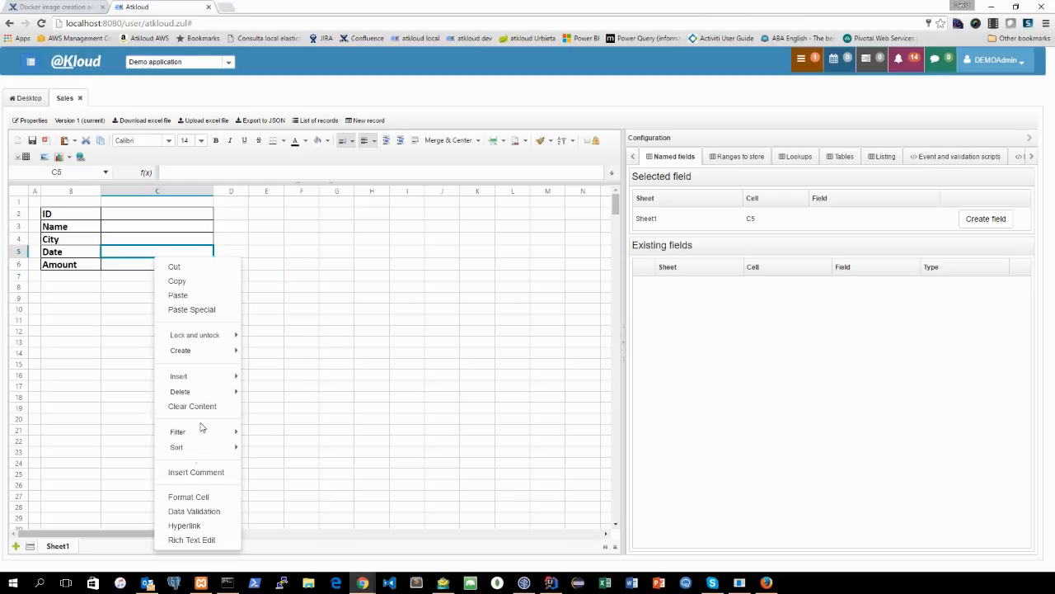
pyautogui.click(189, 496)
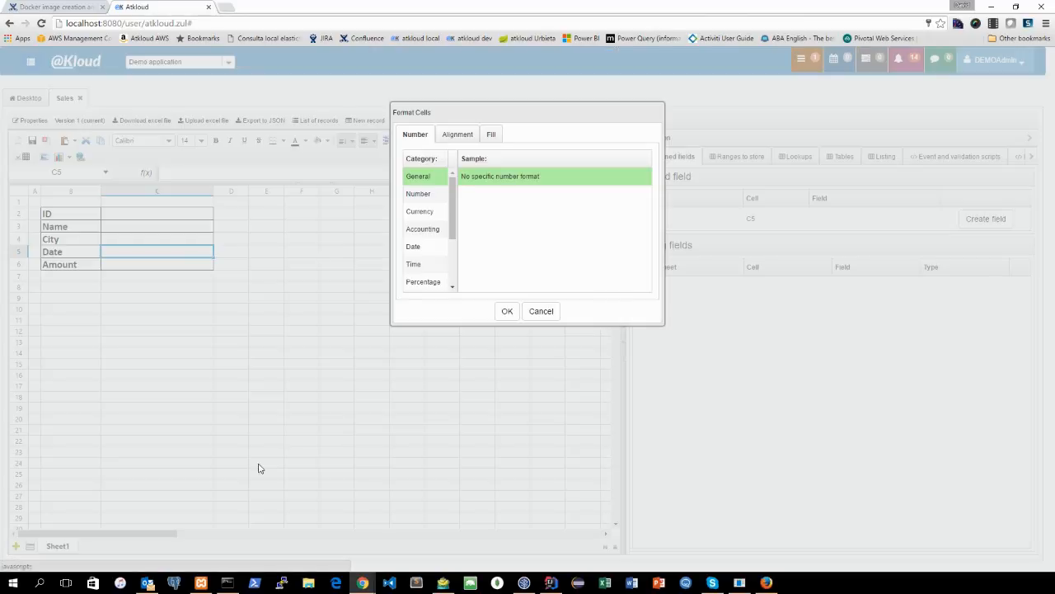
pyautogui.click(425, 247)
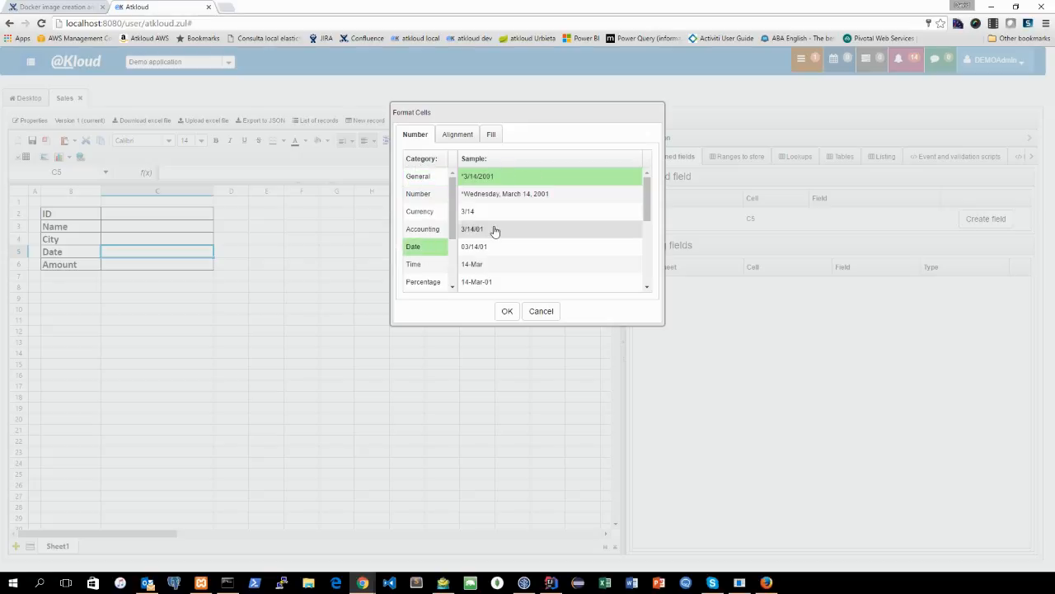
pyautogui.click(507, 311)
# Format the Amount value cell C6 with the Currency number category
pyautogui.click(131, 264)
pyautogui.rightClick(132, 264)
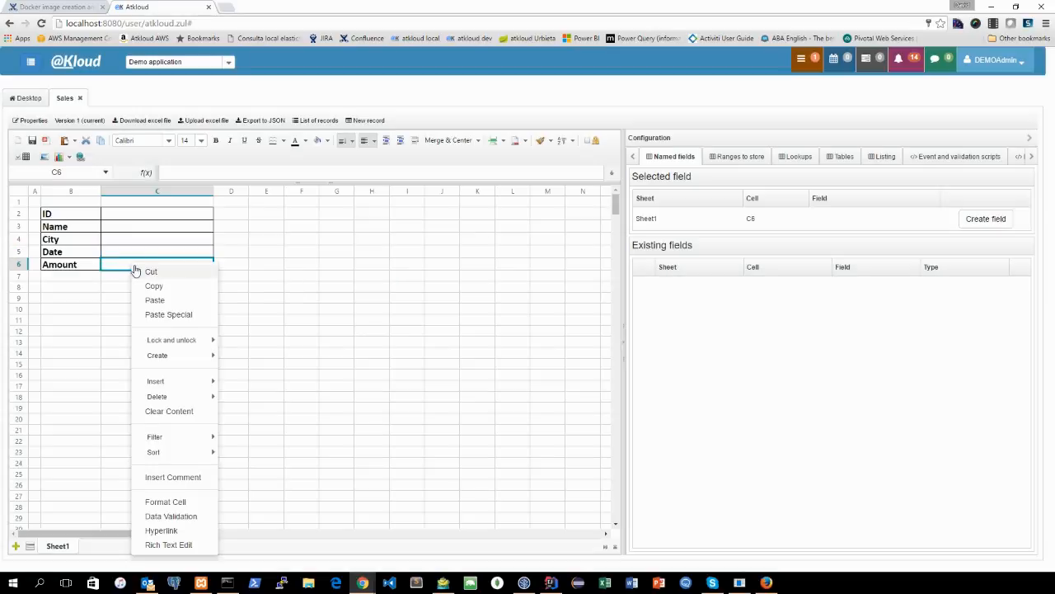
pyautogui.moveTo(187, 456)
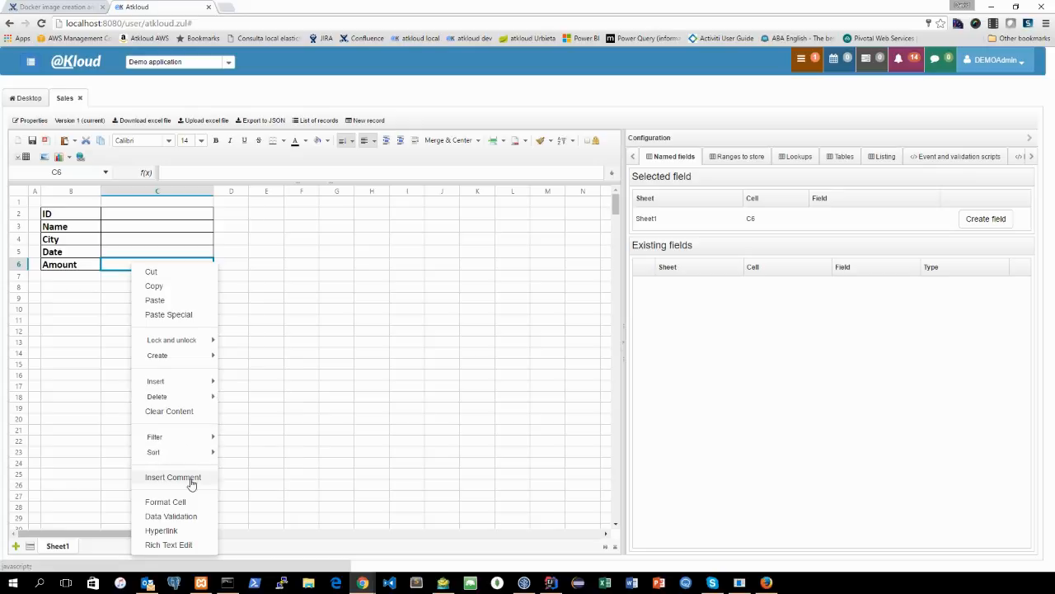
pyautogui.click(188, 503)
pyautogui.click(422, 211)
pyautogui.click(507, 310)
# Lock the ID value cell C2 against editing
pyautogui.click(136, 240)
pyautogui.click(141, 215)
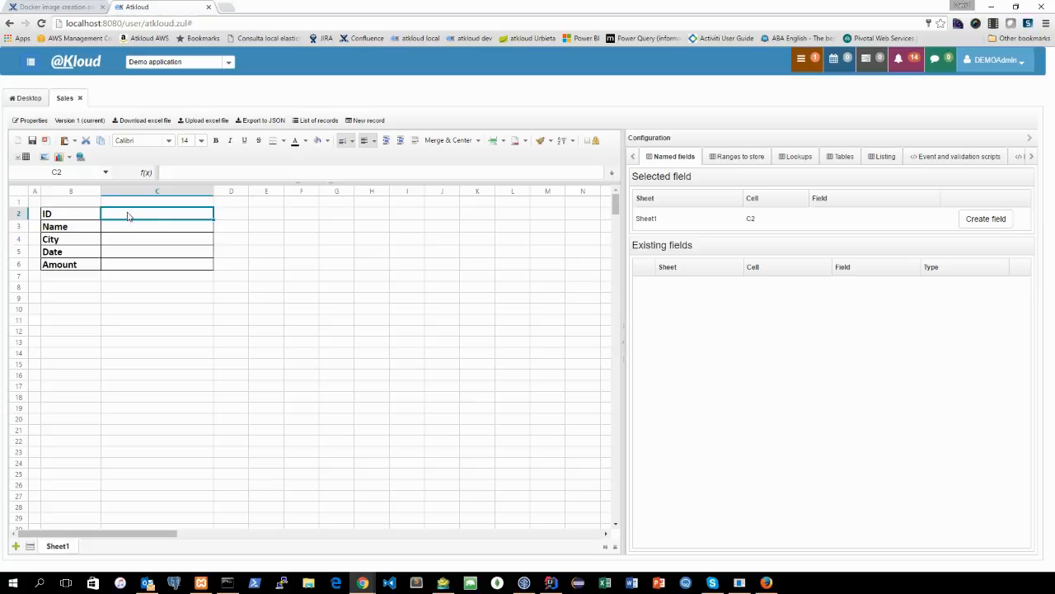
pyautogui.rightClick(127, 216)
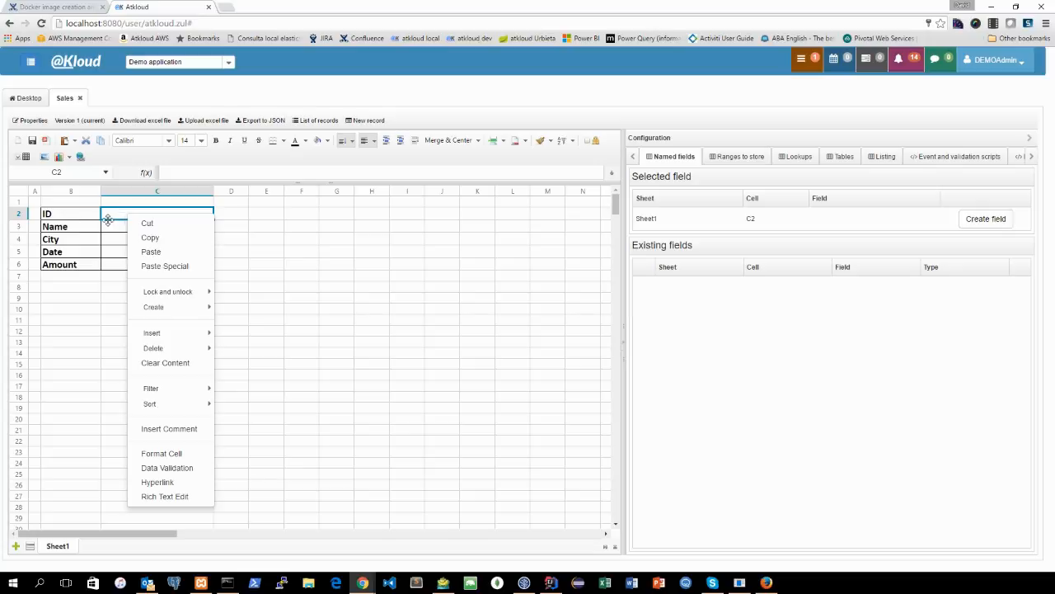
pyautogui.click(112, 217)
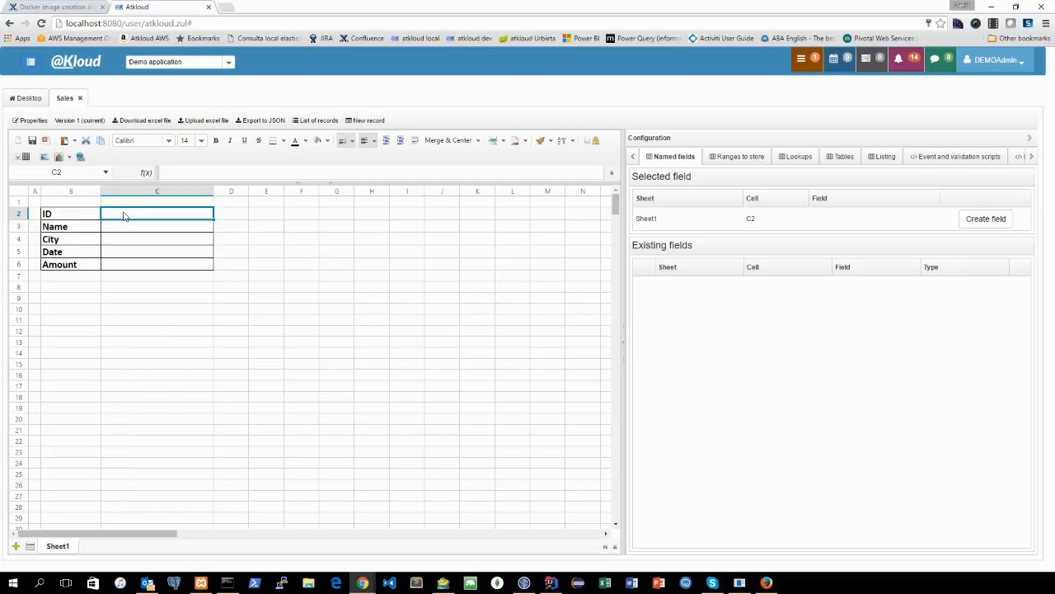
pyautogui.rightClick(124, 216)
pyautogui.moveTo(178, 295)
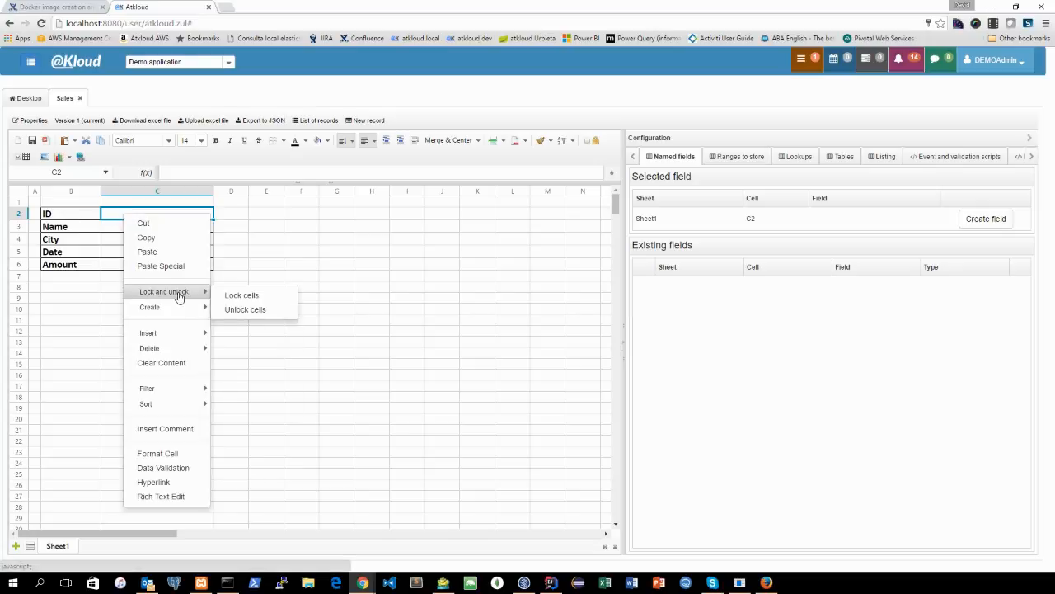
pyautogui.click(264, 299)
# Unlock the value cells C3:C6 for Name, City, Date and Amount
pyautogui.moveTo(160, 229); pyautogui.dragTo(160, 261)
pyautogui.rightClick(161, 251)
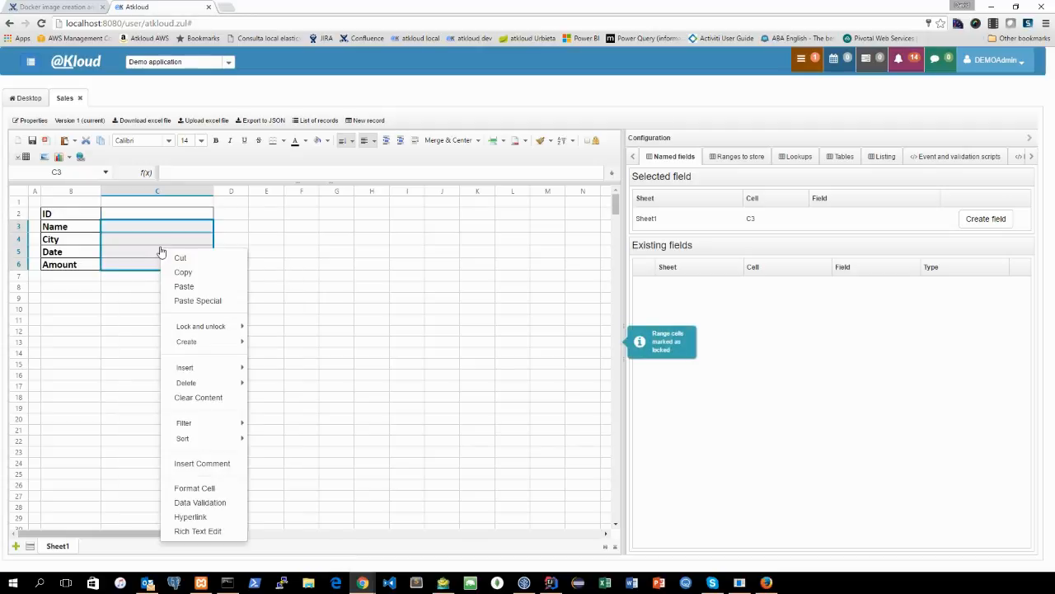
pyautogui.moveTo(206, 329)
pyautogui.click(277, 345)
pyautogui.click(198, 299)
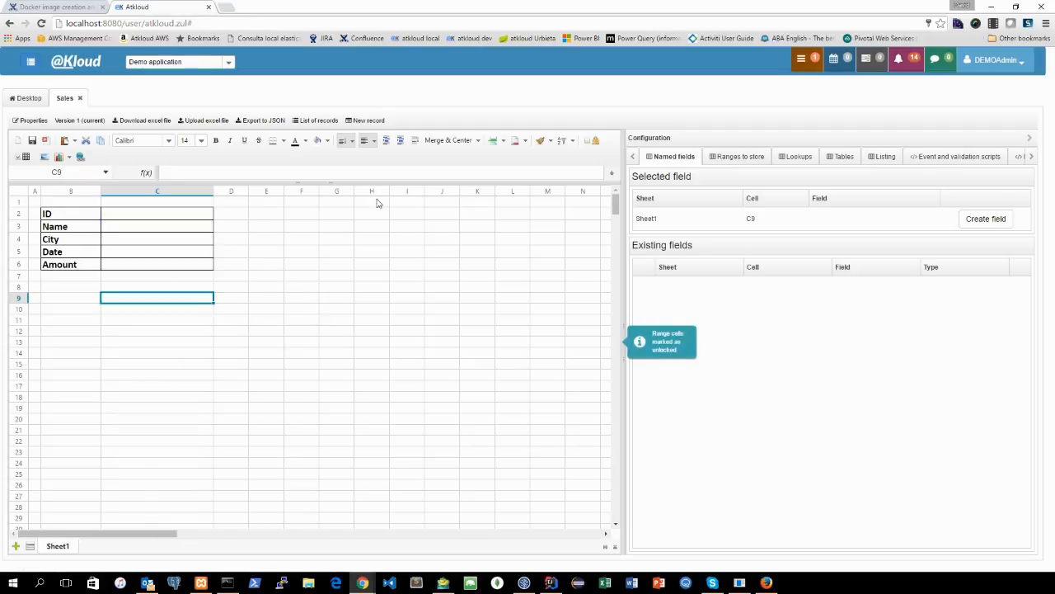
# Hide the gridlines of Sheet1
pyautogui.click(20, 158)
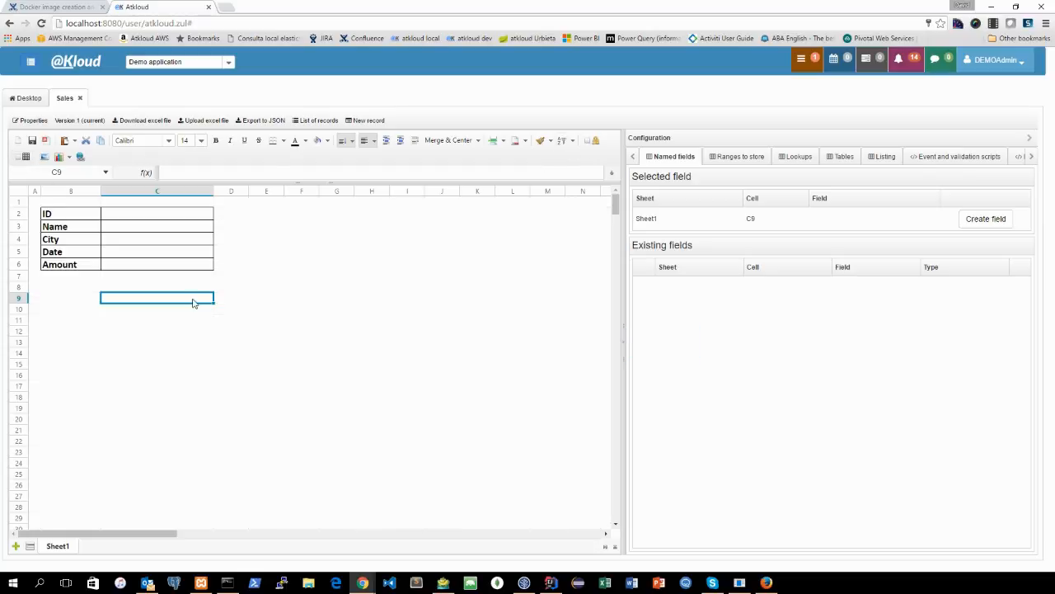
pyautogui.click(265, 278)
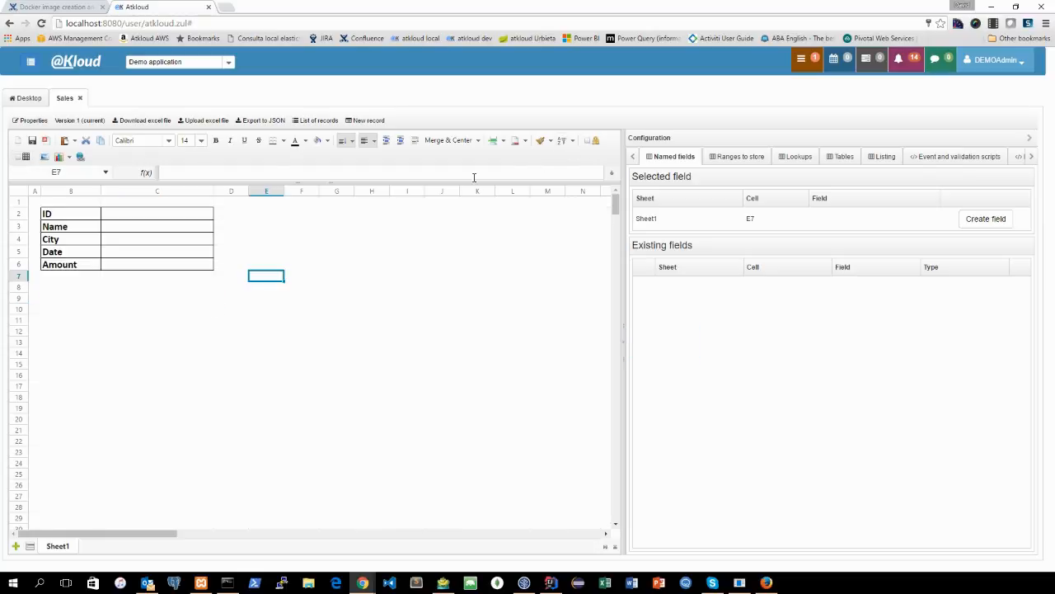
# Protect the sheet with a password, allowing users only to select unlocked cells and format cells, and save the spreadsheet
pyautogui.click(593, 142)
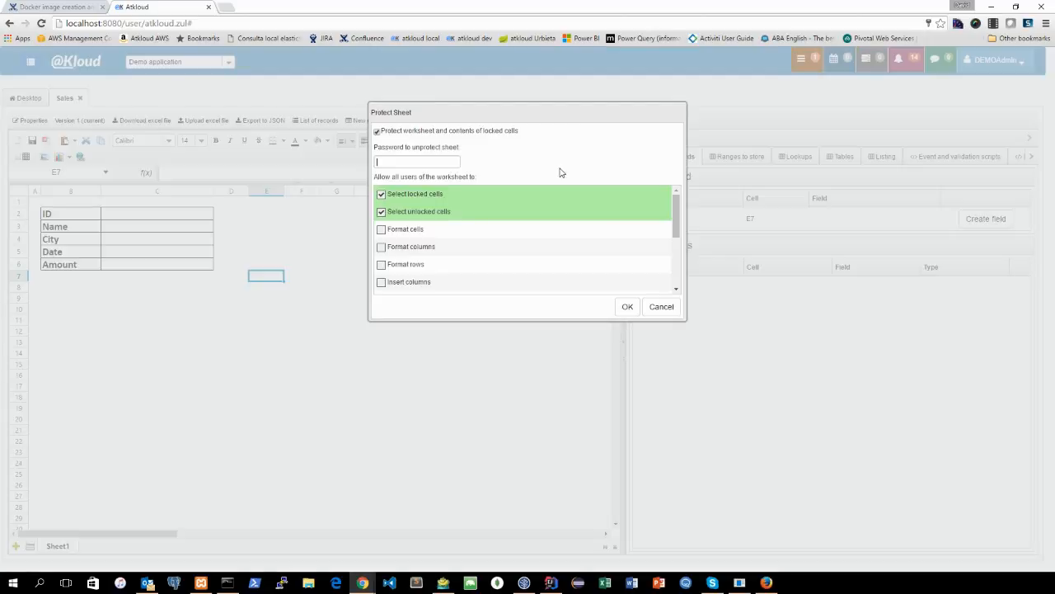
pyautogui.click(382, 229)
pyautogui.click(381, 195)
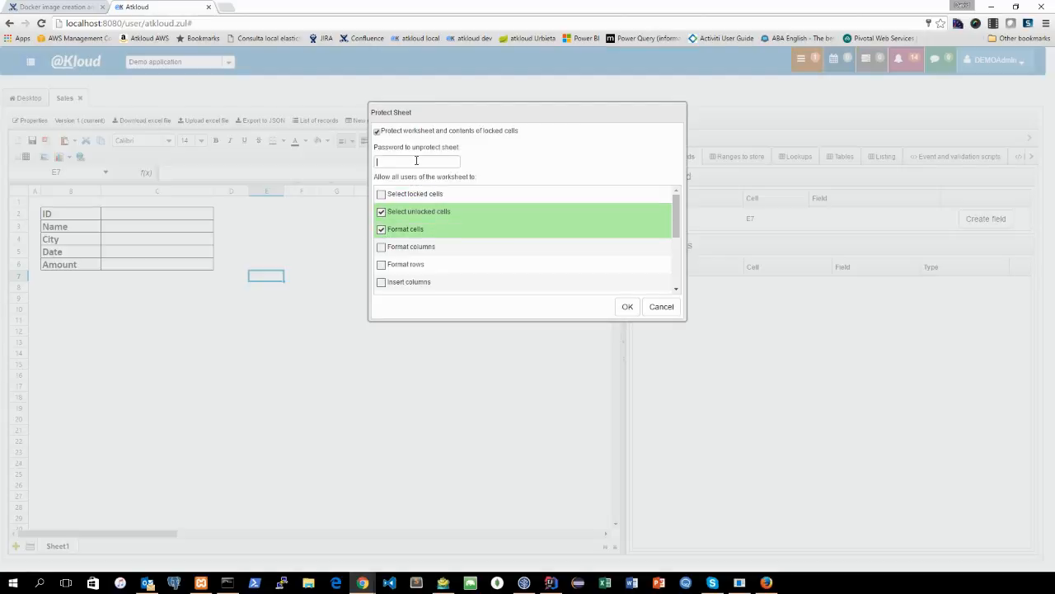
pyautogui.click(417, 160)
pyautogui.write('1')
pyautogui.click(626, 306)
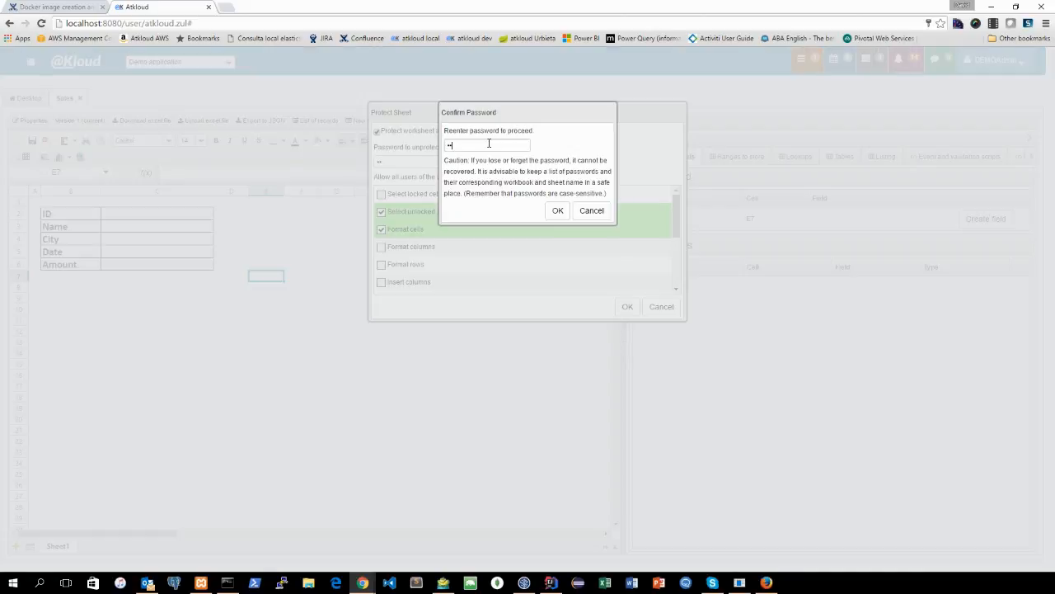
pyautogui.write('1')
pyautogui.click(557, 210)
pyautogui.click(910, 96)
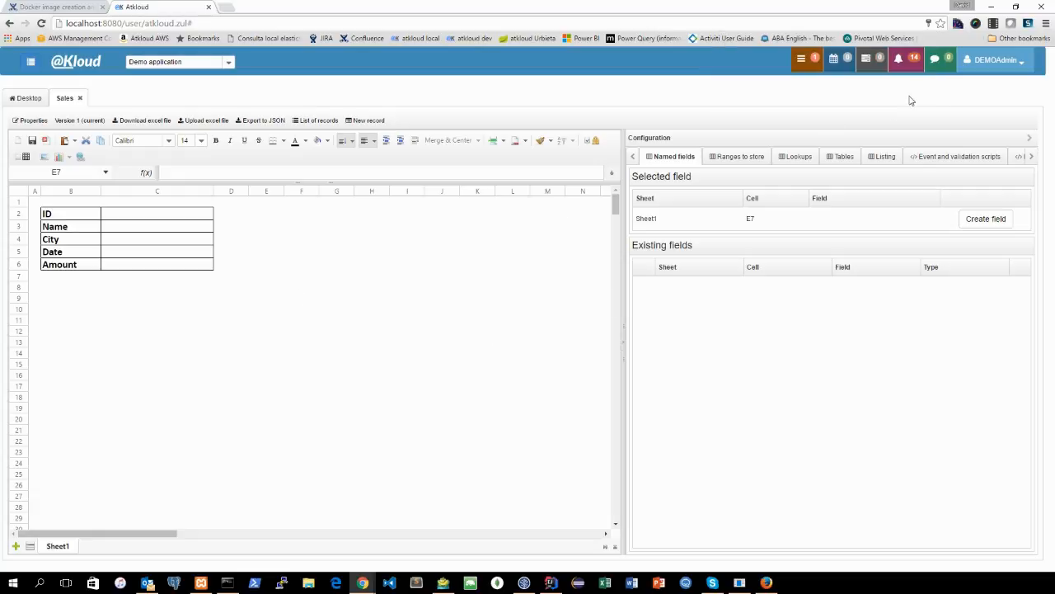
pyautogui.click(195, 249)
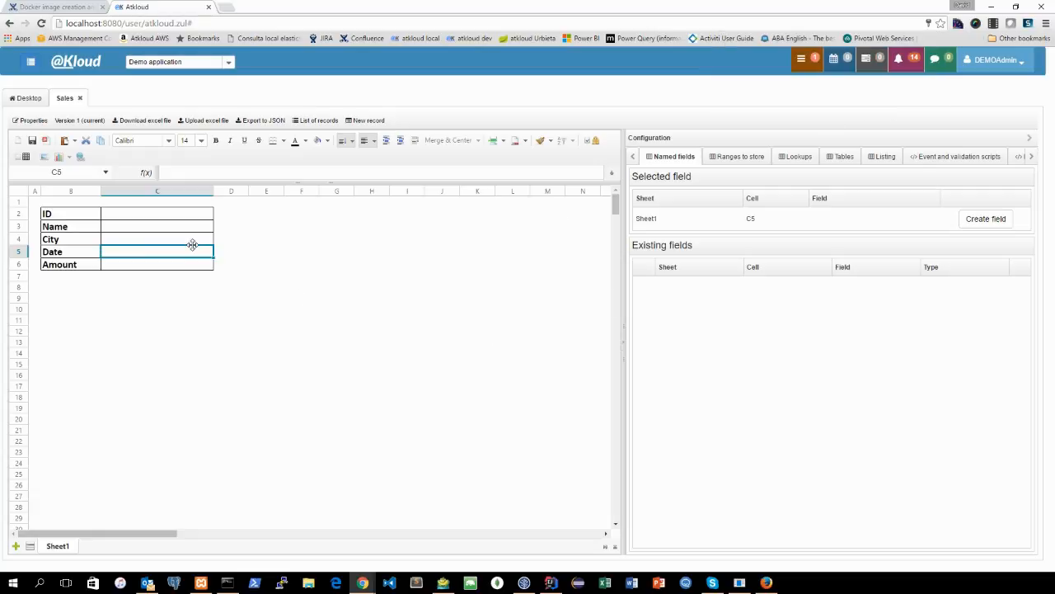
pyautogui.click(33, 141)
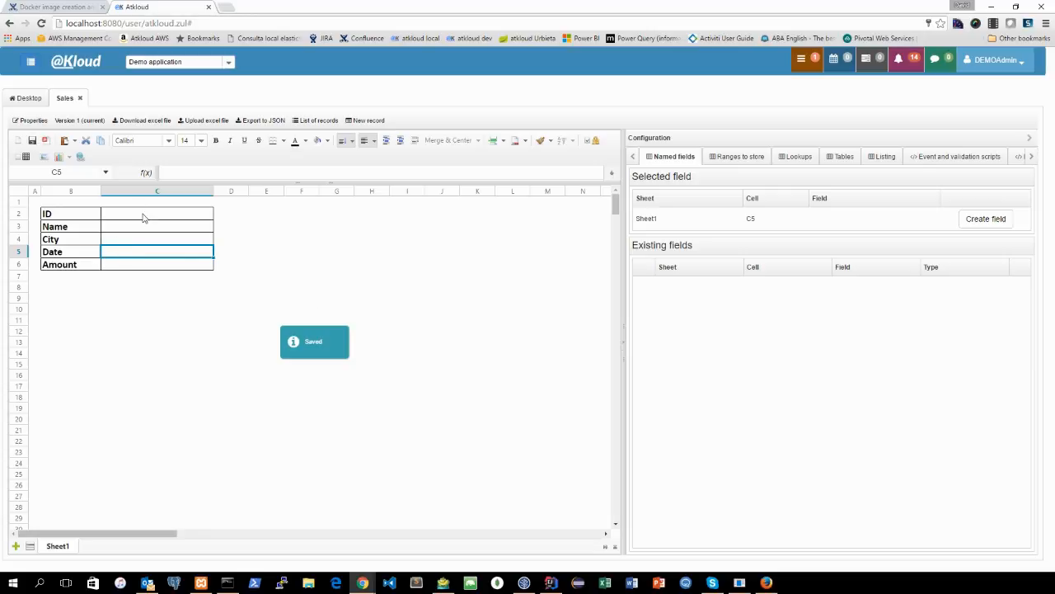
# Unprotect the sheet by entering its password, and decline to store the password in the browser
pyautogui.click(591, 142)
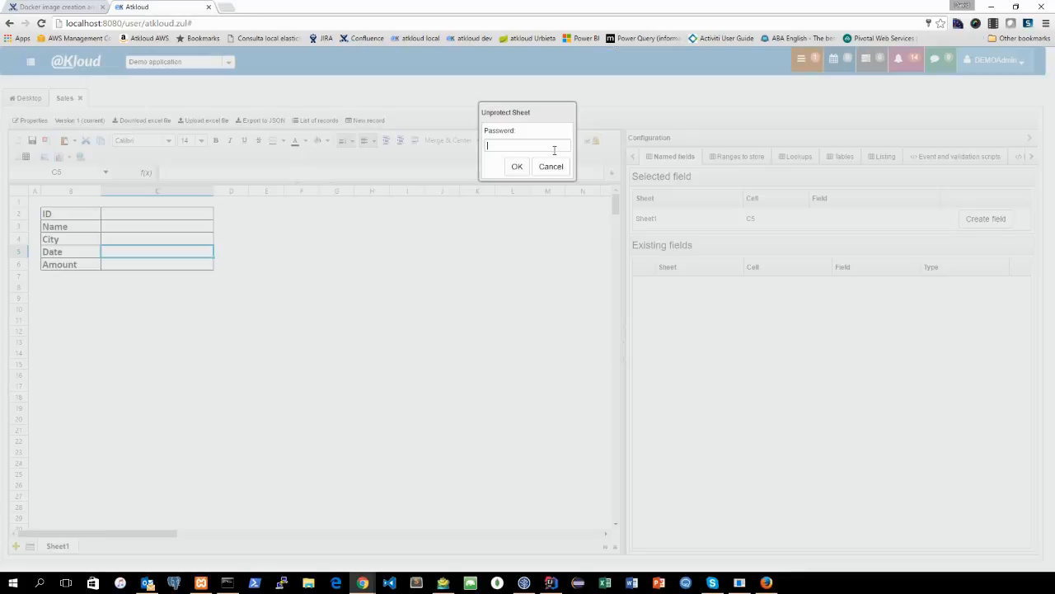
pyautogui.press('Return')
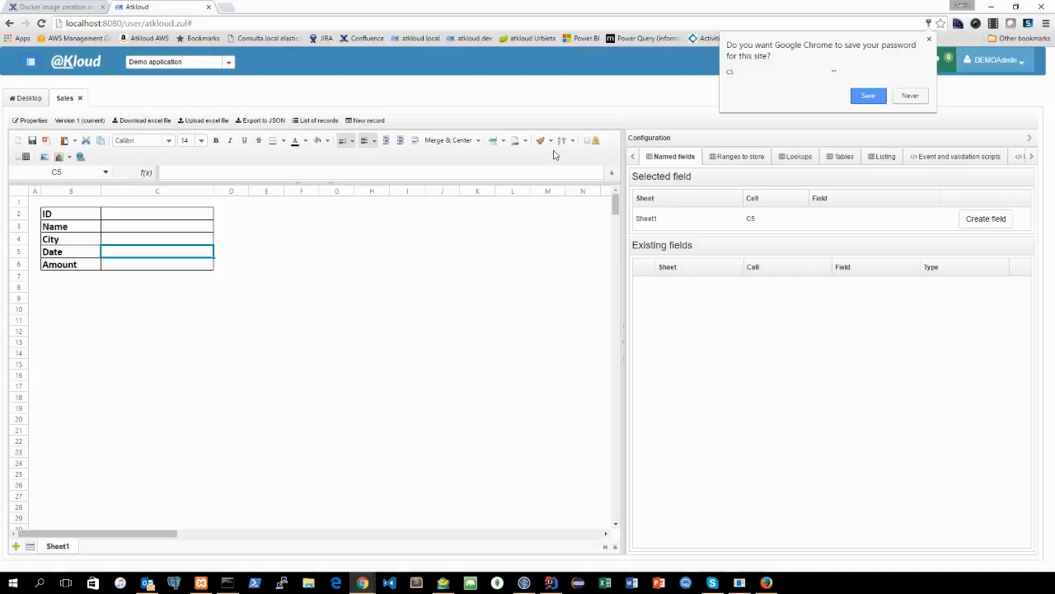
pyautogui.click(920, 96)
pyautogui.click(165, 216)
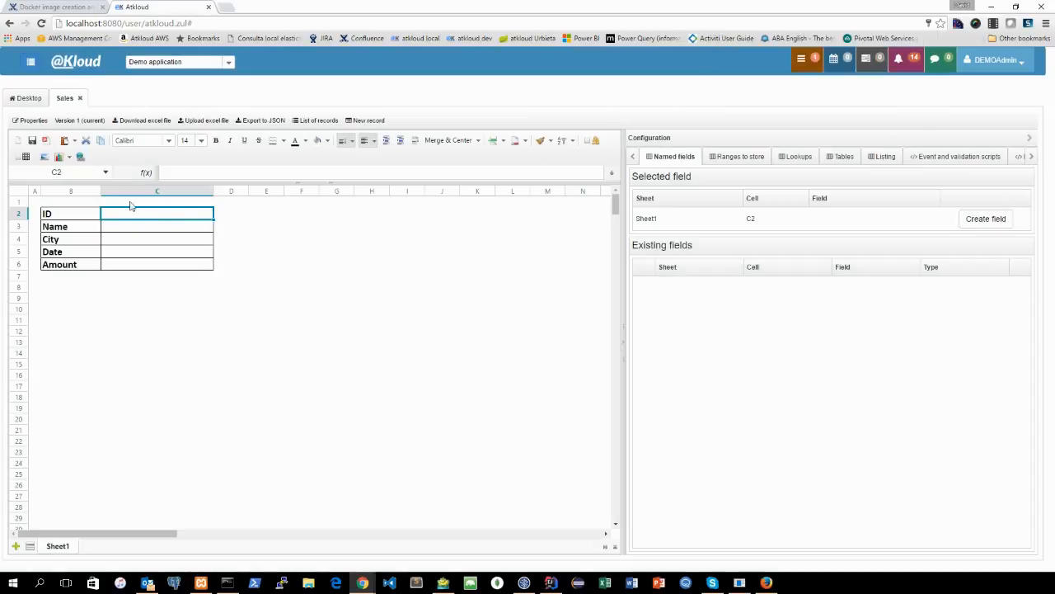
pyautogui.keyDown('shift'); pyautogui.click(152, 264); pyautogui.keyUp('shift')
pyautogui.click(162, 266)
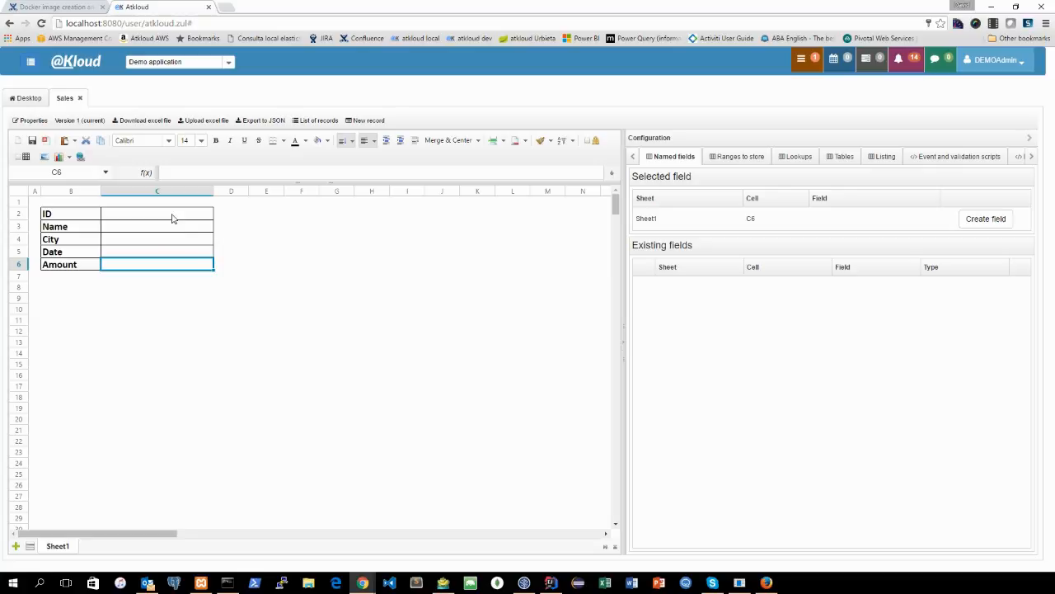
pyautogui.click(172, 218)
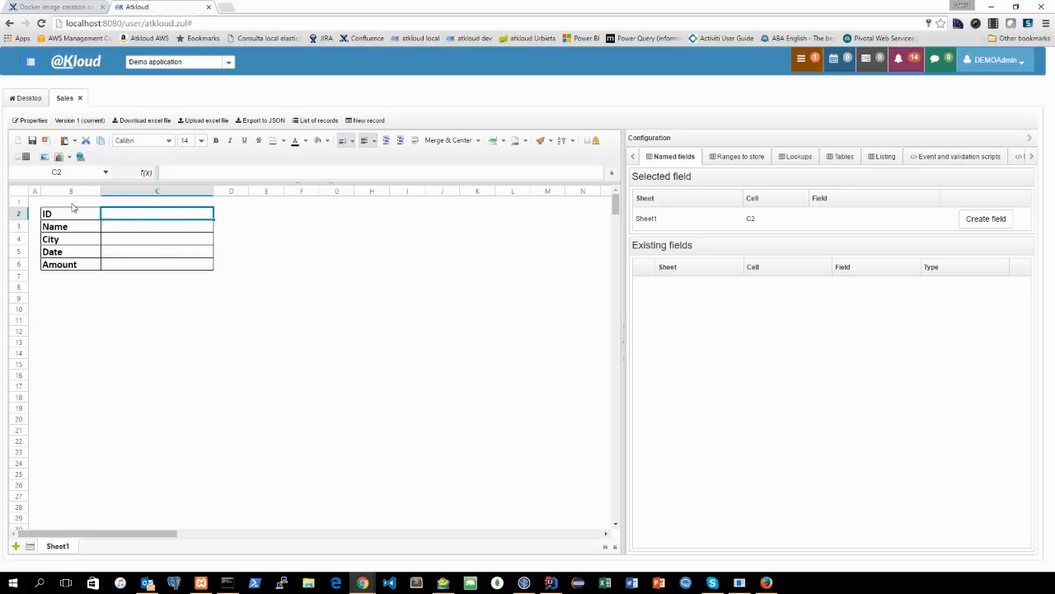
pyautogui.click(142, 229)
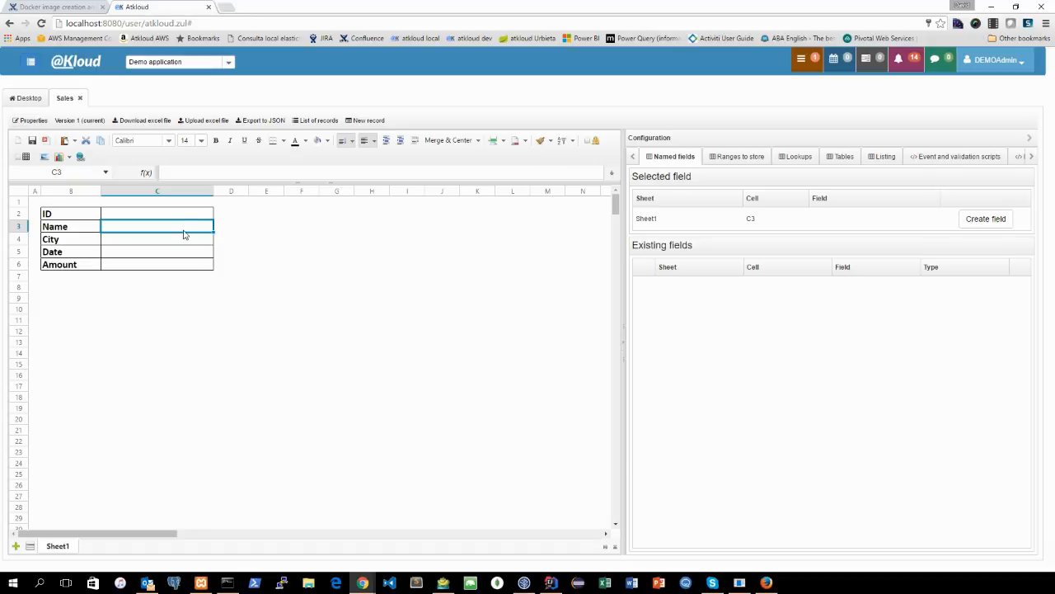
# Set the collection name to sales in the Sales form's properties and save them
pyautogui.click(29, 121)
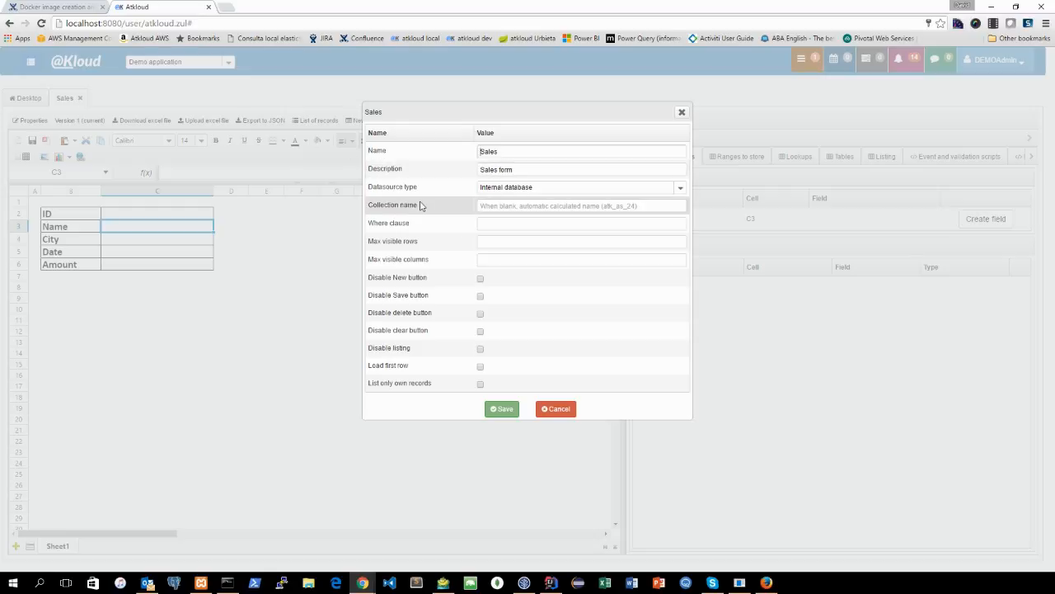
pyautogui.moveTo(419, 207); pyautogui.dragTo(372, 205)
pyautogui.click(422, 216)
pyautogui.click(550, 207)
pyautogui.write('sales')
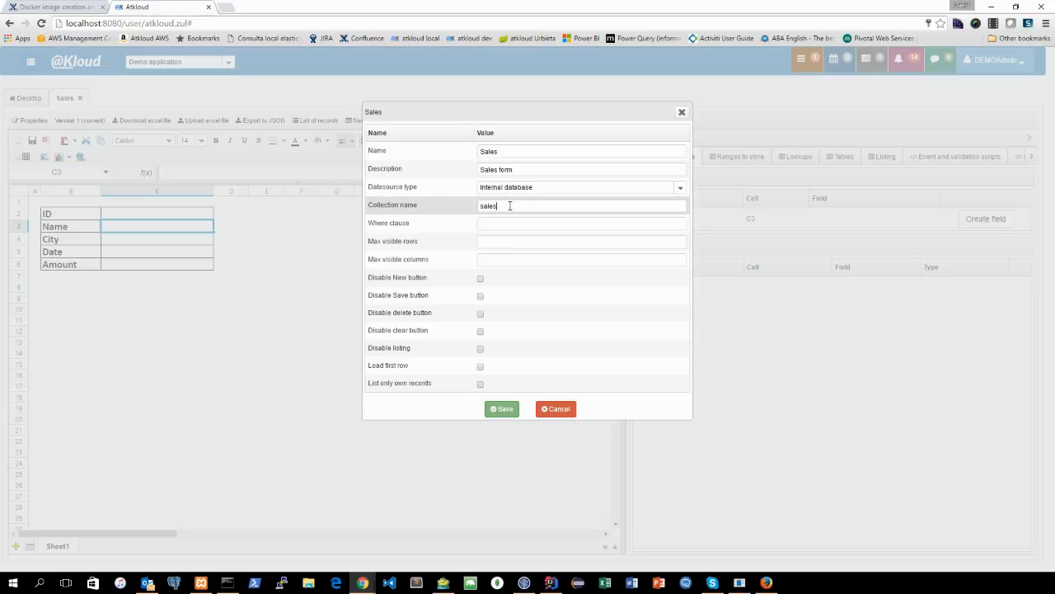
pyautogui.click(506, 410)
# Create a field named id for the ID value cell C2, with type Autonumeric and marked Not empty
pyautogui.click(179, 263)
pyautogui.click(159, 218)
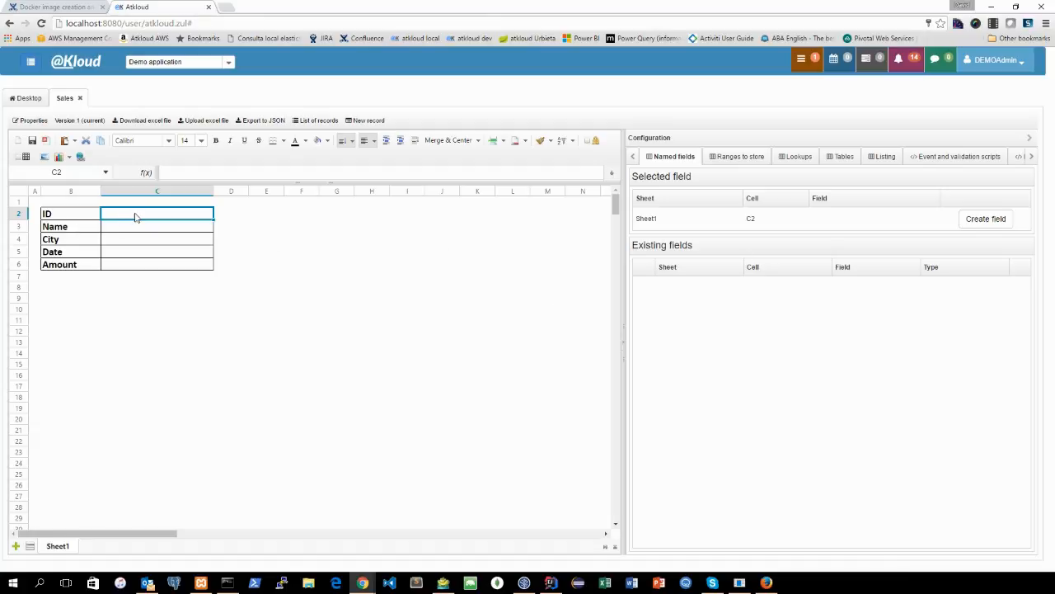
pyautogui.rightClick(137, 217)
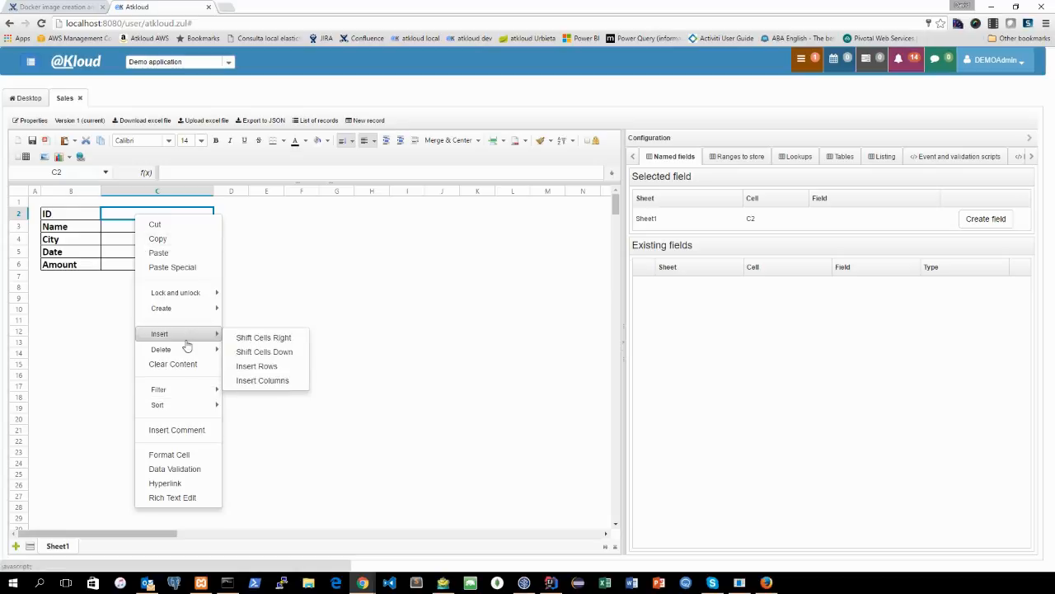
pyautogui.moveTo(192, 310)
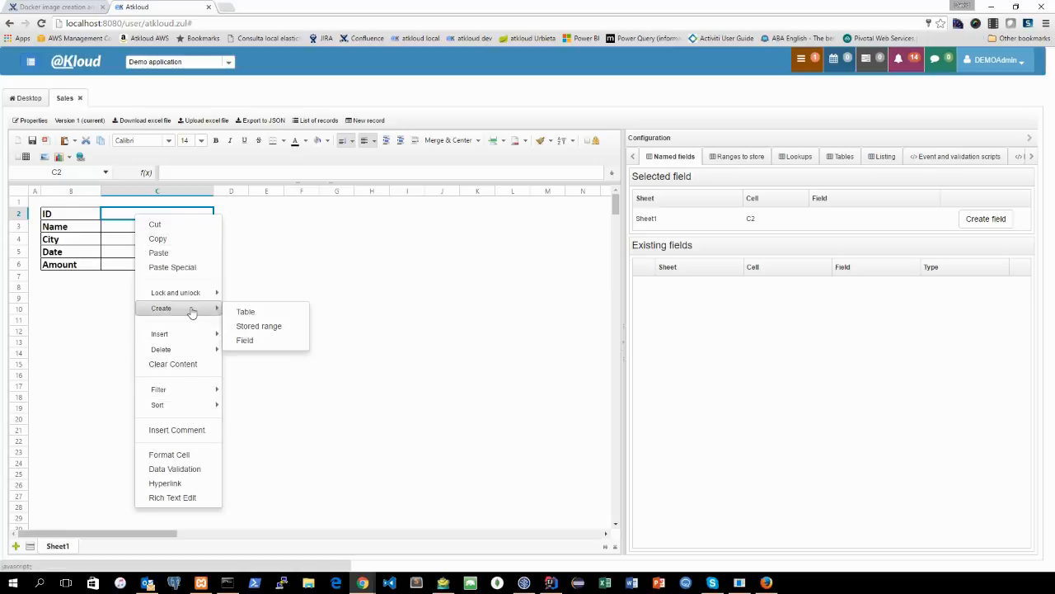
pyautogui.click(271, 341)
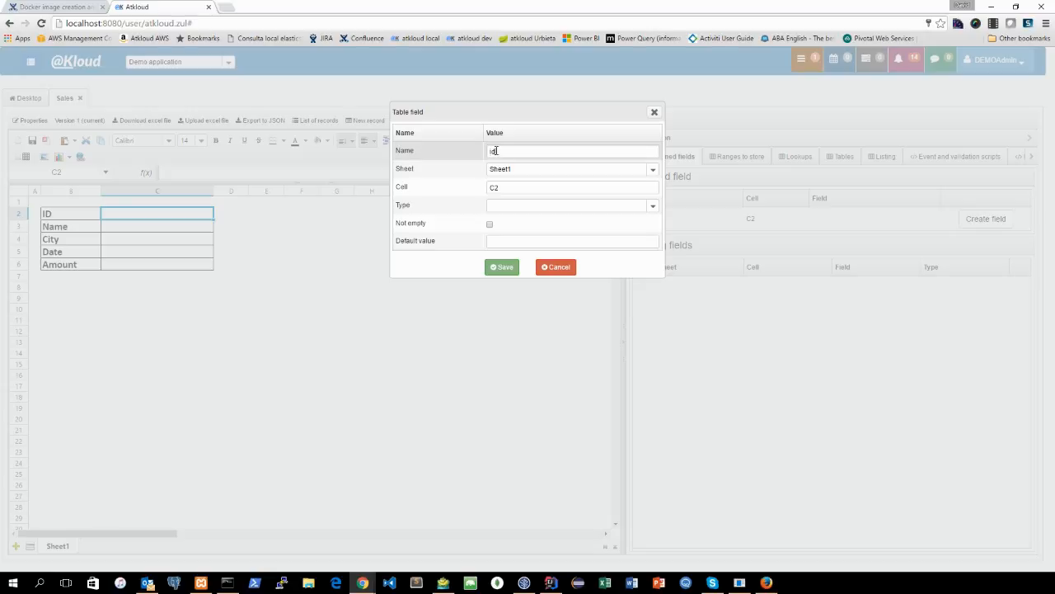
pyautogui.write('id')
pyautogui.click(652, 205)
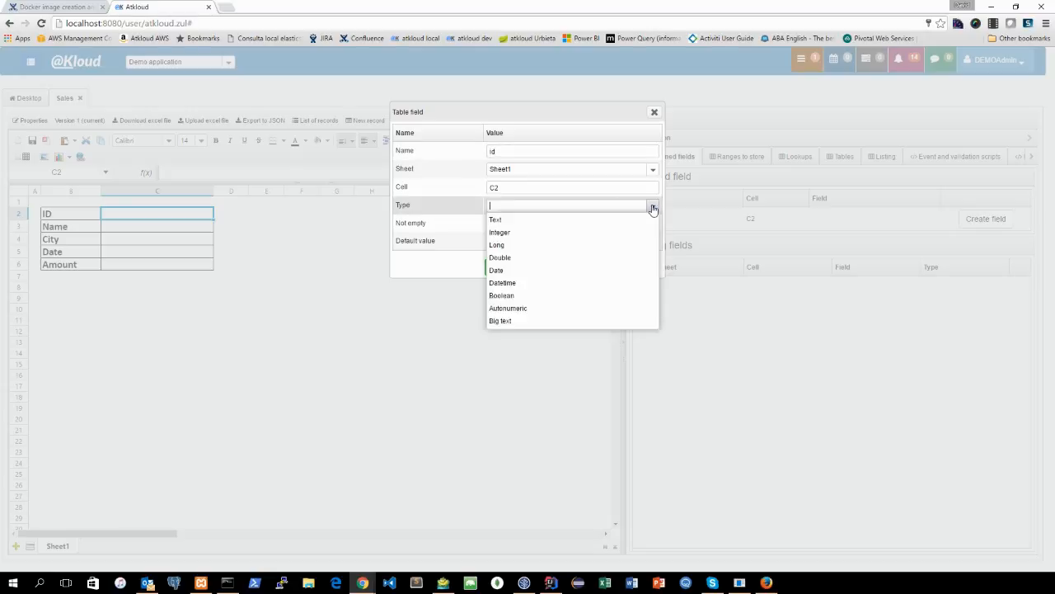
pyautogui.click(540, 308)
pyautogui.click(490, 225)
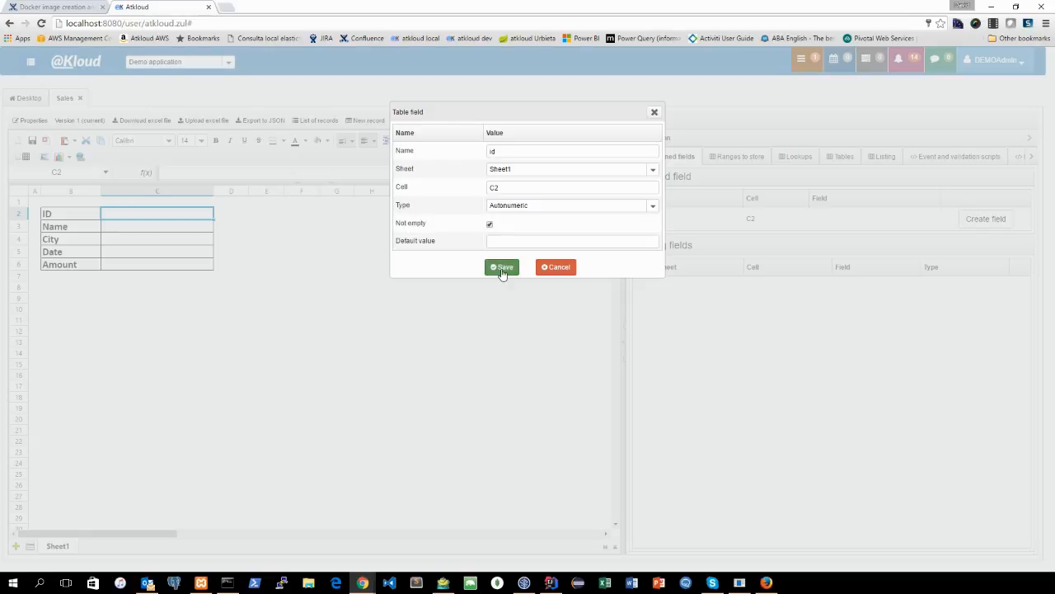
pyautogui.click(502, 268)
# Create a field named name for the Name value cell C3, with type Text and marked Not empty
pyautogui.click(137, 234)
pyautogui.rightClick(142, 234)
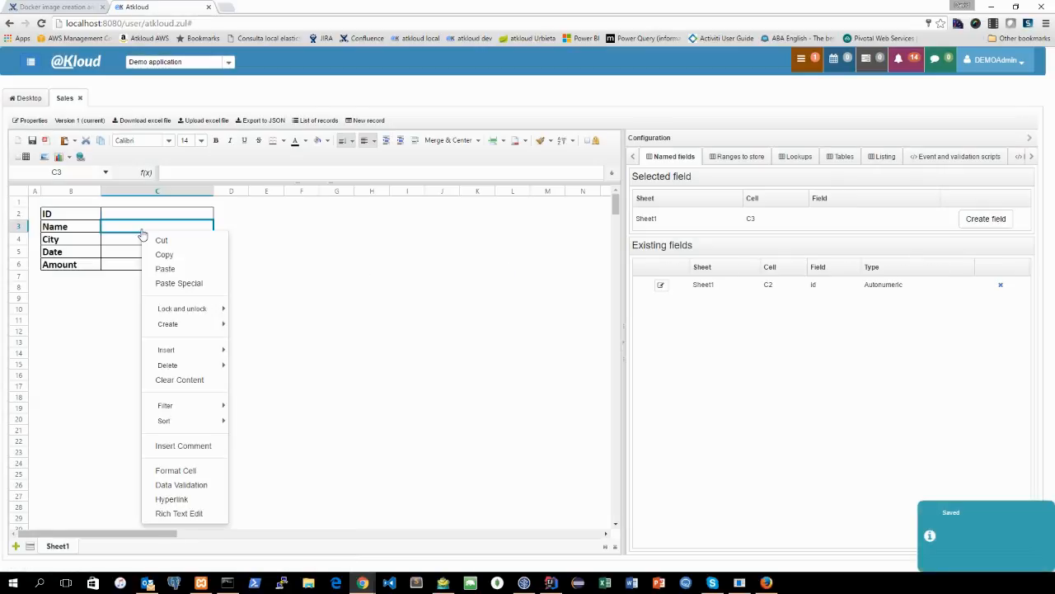
pyautogui.moveTo(198, 324)
pyautogui.click(280, 358)
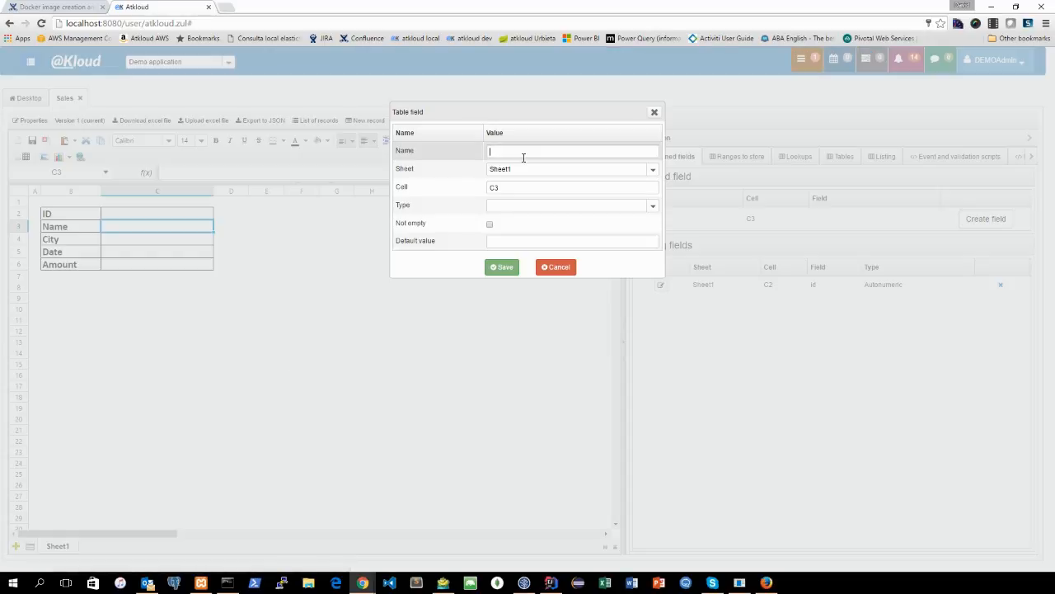
pyautogui.write('name')
pyautogui.press('Tab')
pyautogui.press('Tab')
pyautogui.press('Tab')
pyautogui.write('T')
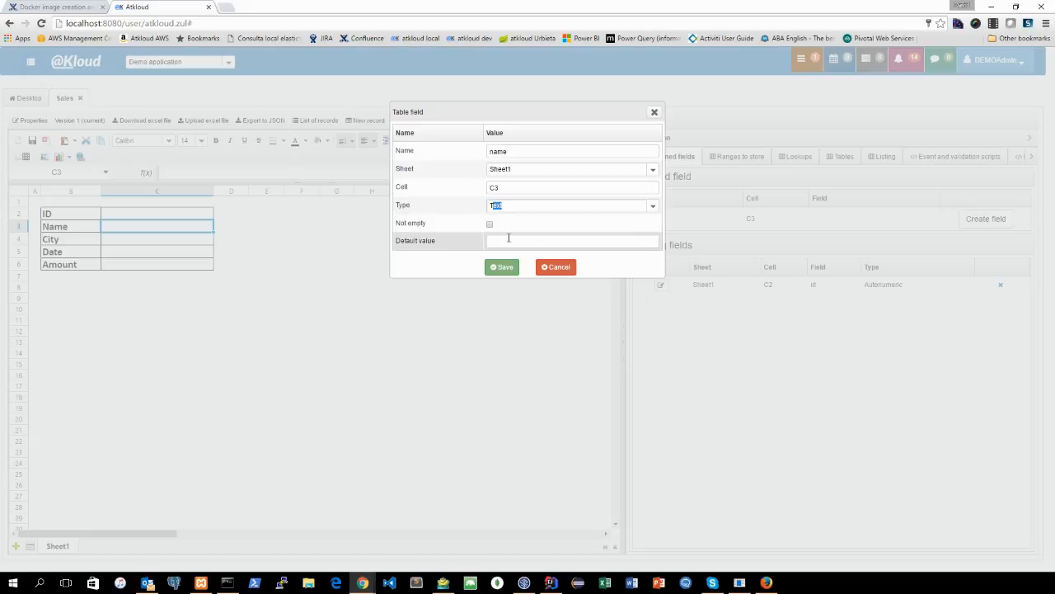
pyautogui.click(490, 224)
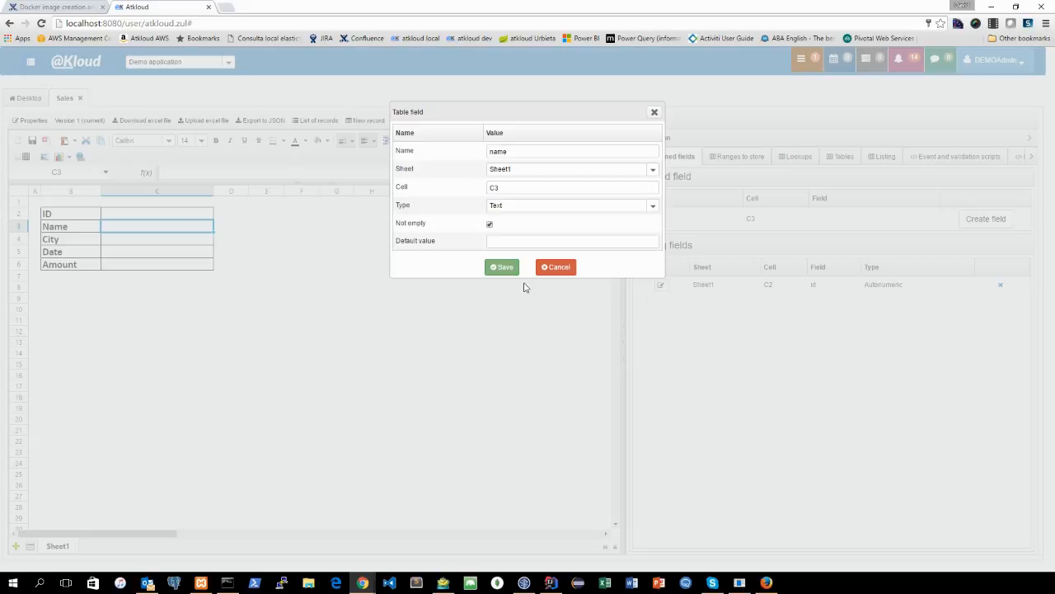
pyautogui.click(502, 267)
# Create a field named city for the City value cell C4, with type Text and marked Not empty
pyautogui.click(174, 243)
pyautogui.rightClick(174, 243)
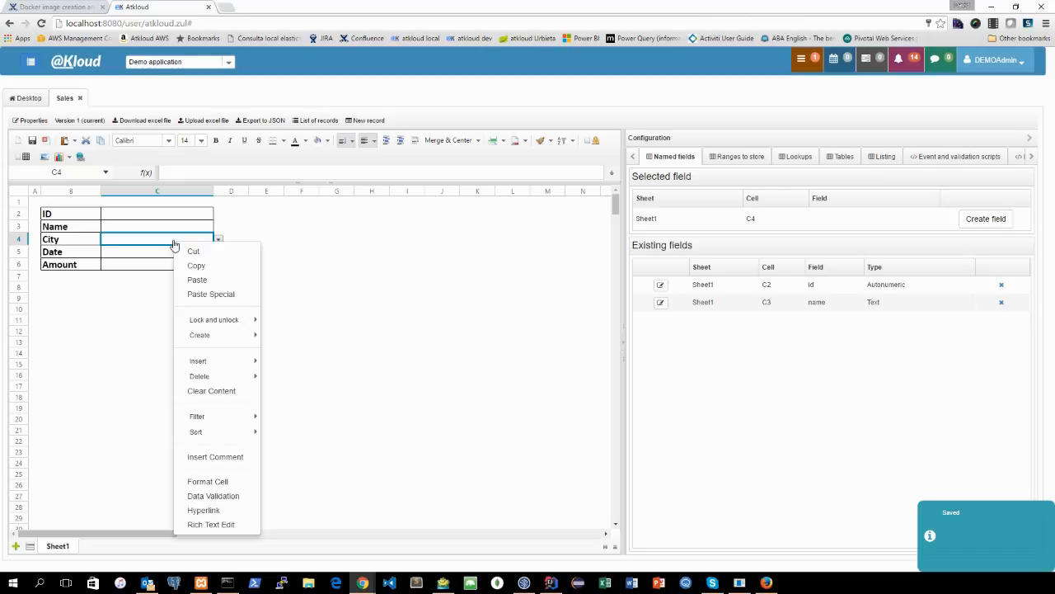
pyautogui.moveTo(230, 336)
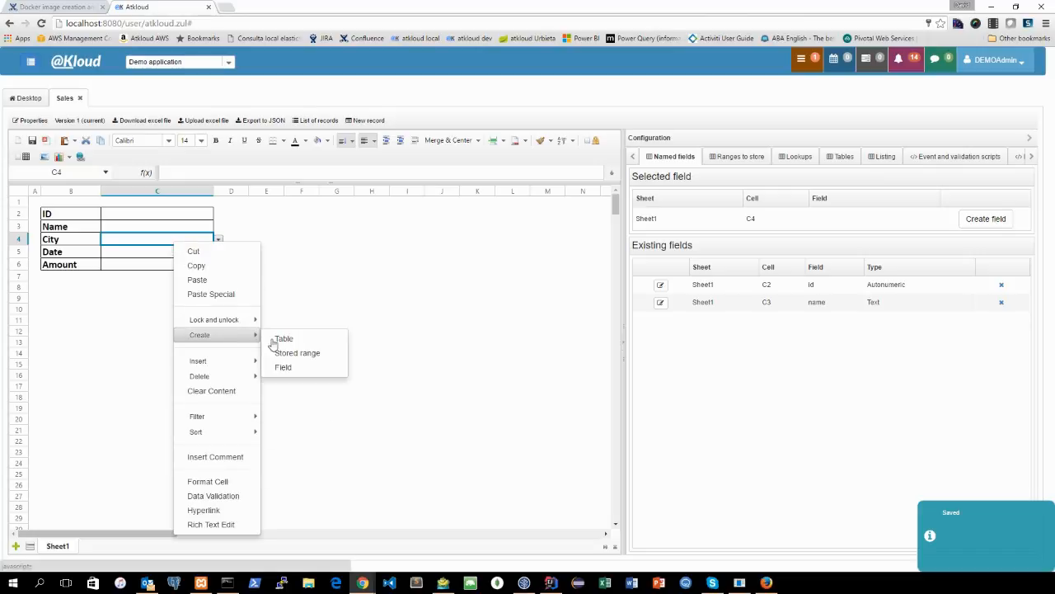
pyautogui.click(298, 372)
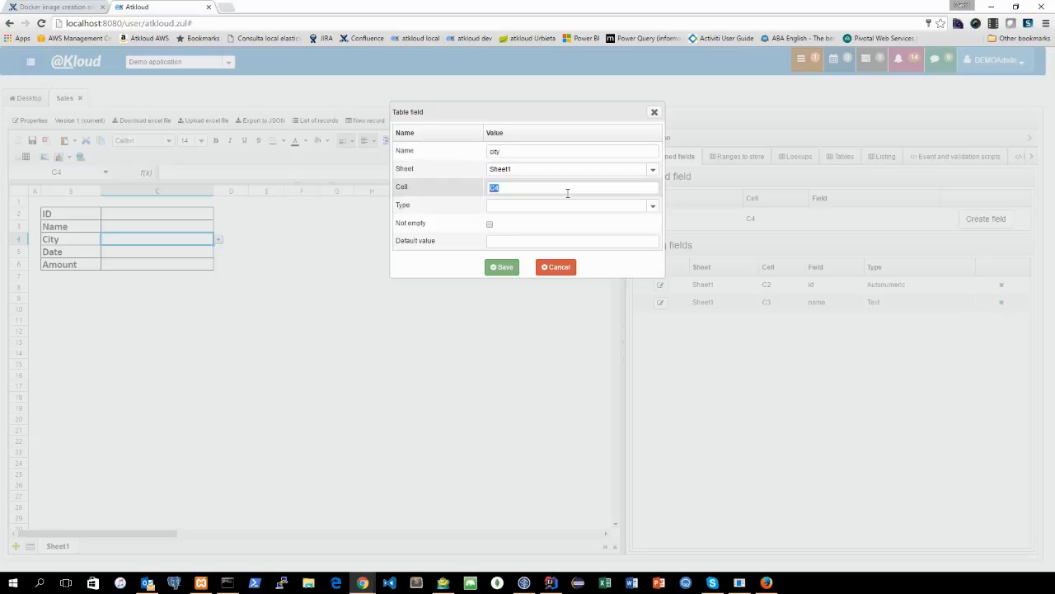
pyautogui.click(652, 205)
pyautogui.click(565, 220)
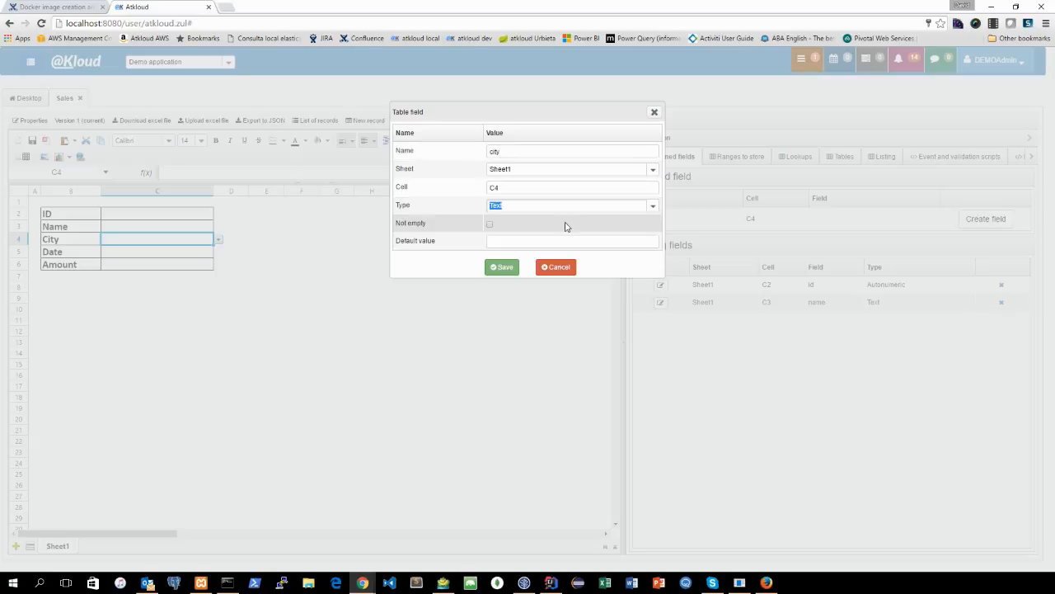
pyautogui.click(490, 224)
pyautogui.click(503, 268)
# Create a field named date for the Date value cell C5, with type Date and marked Not empty
pyautogui.click(118, 252)
pyautogui.rightClick(122, 252)
pyautogui.moveTo(193, 346)
pyautogui.click(235, 375)
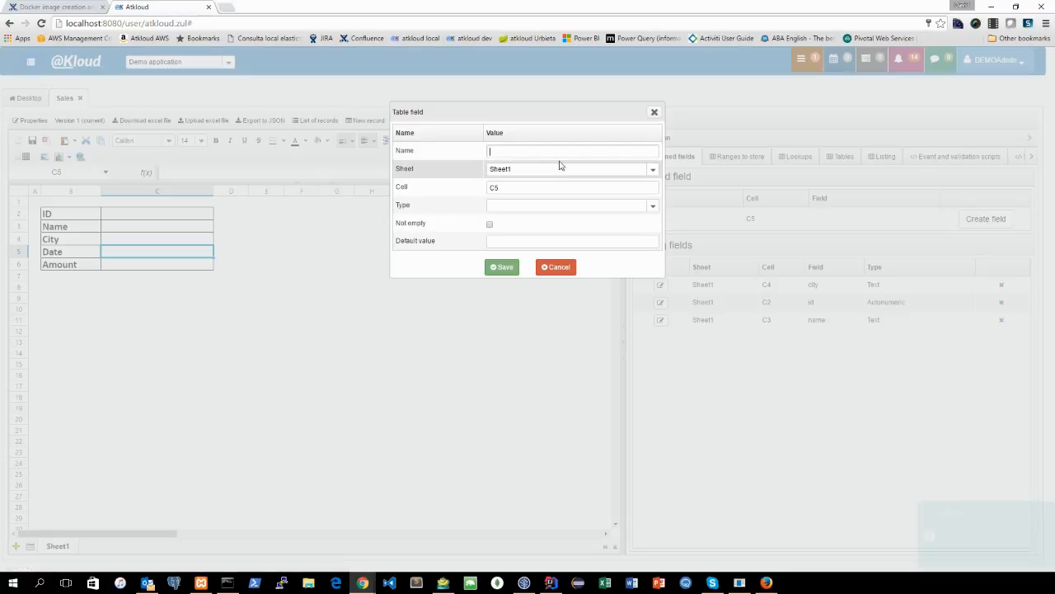
pyautogui.press('Tab')
pyautogui.press('Tab')
pyautogui.press('Tab')
pyautogui.write('Da')
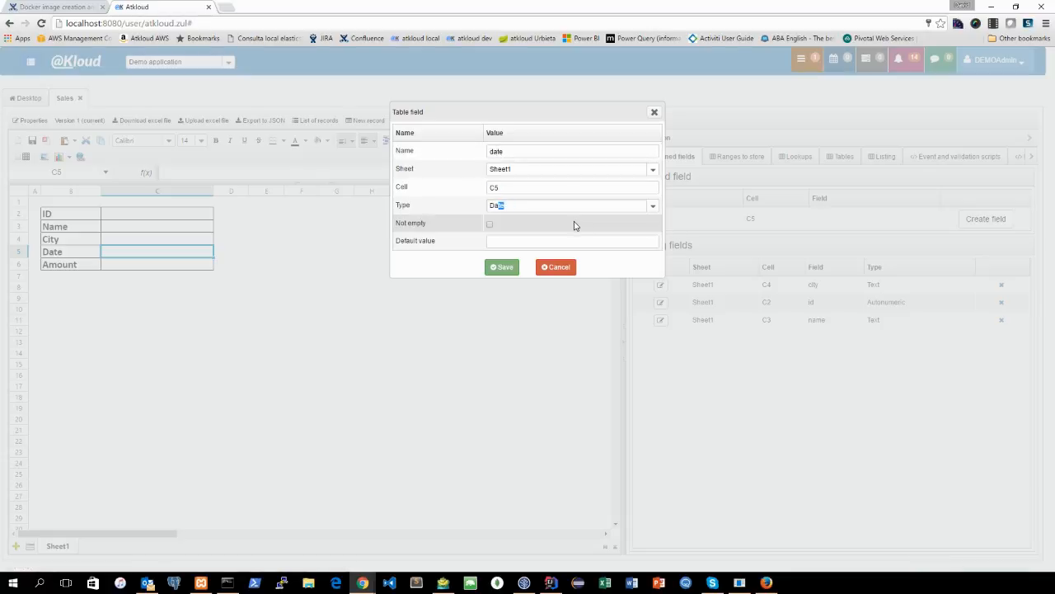
pyautogui.click(490, 224)
pyautogui.click(502, 267)
# Create a field named amount for the Amount value cell C6, with type Double and marked Not empty
pyautogui.click(141, 265)
pyautogui.rightClick(161, 267)
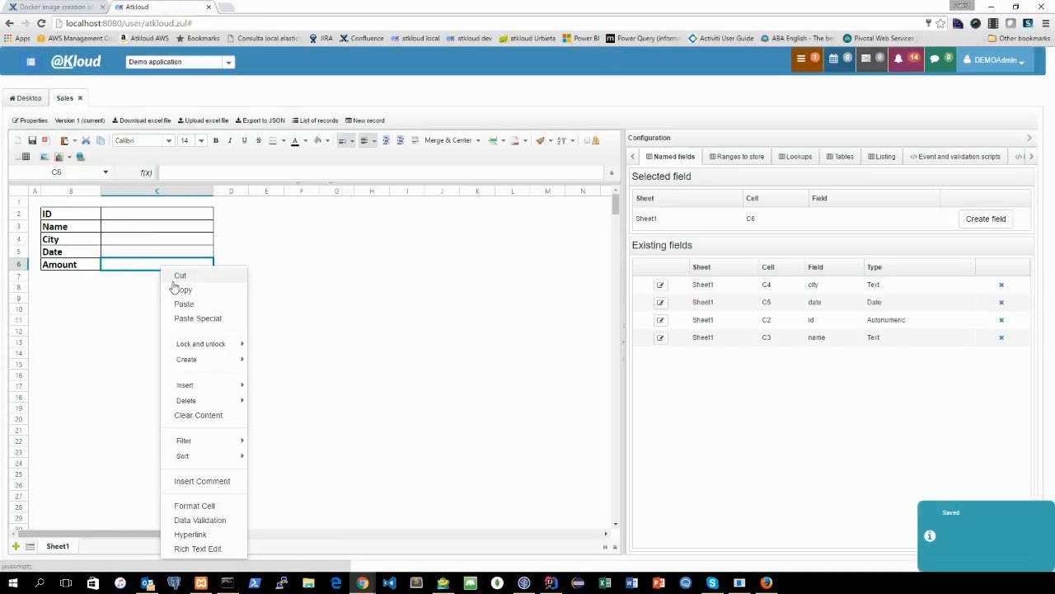
pyautogui.moveTo(183, 389)
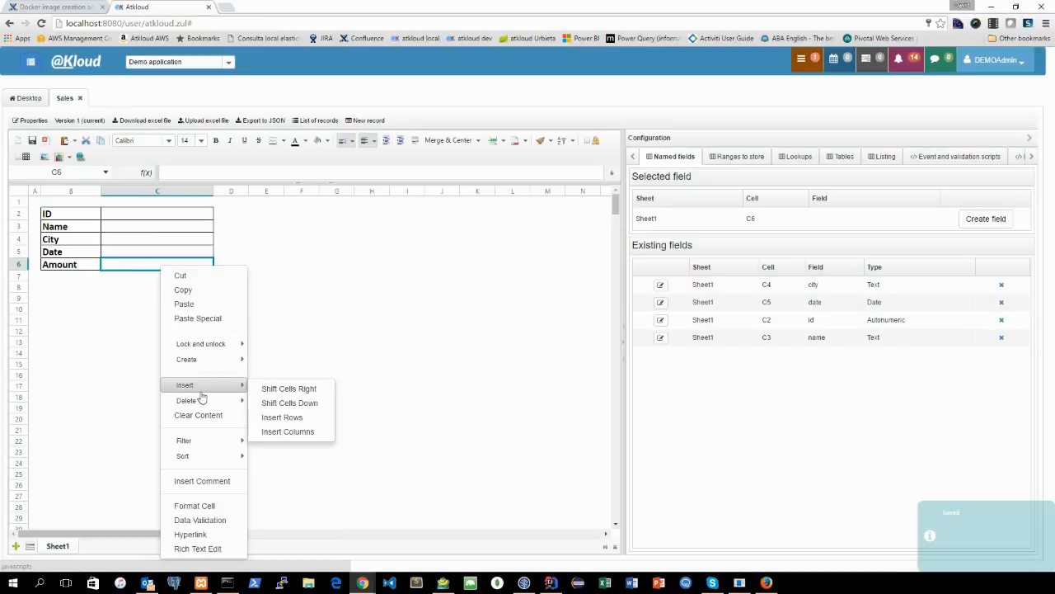
pyautogui.moveTo(198, 359)
pyautogui.click(296, 394)
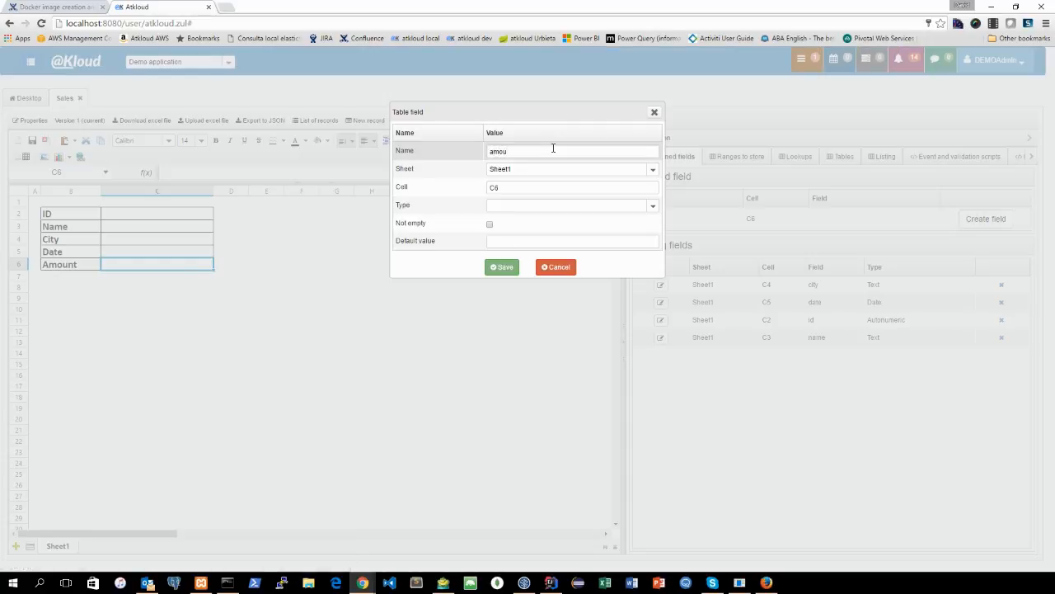
pyautogui.press('Tab')
pyautogui.press('Tab')
pyautogui.click(652, 205)
pyautogui.click(548, 262)
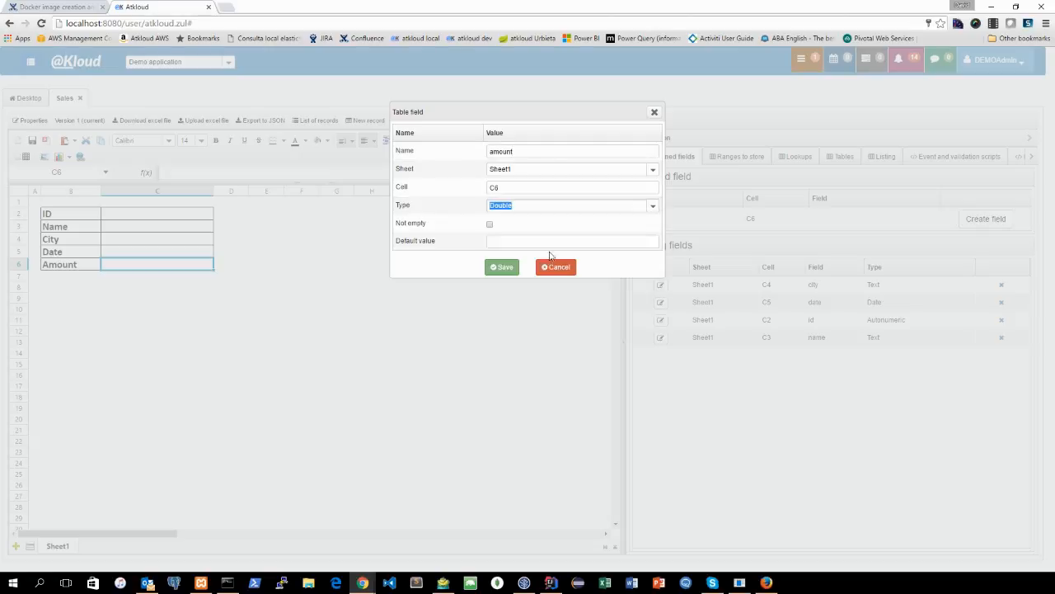
pyautogui.click(490, 225)
pyautogui.click(503, 268)
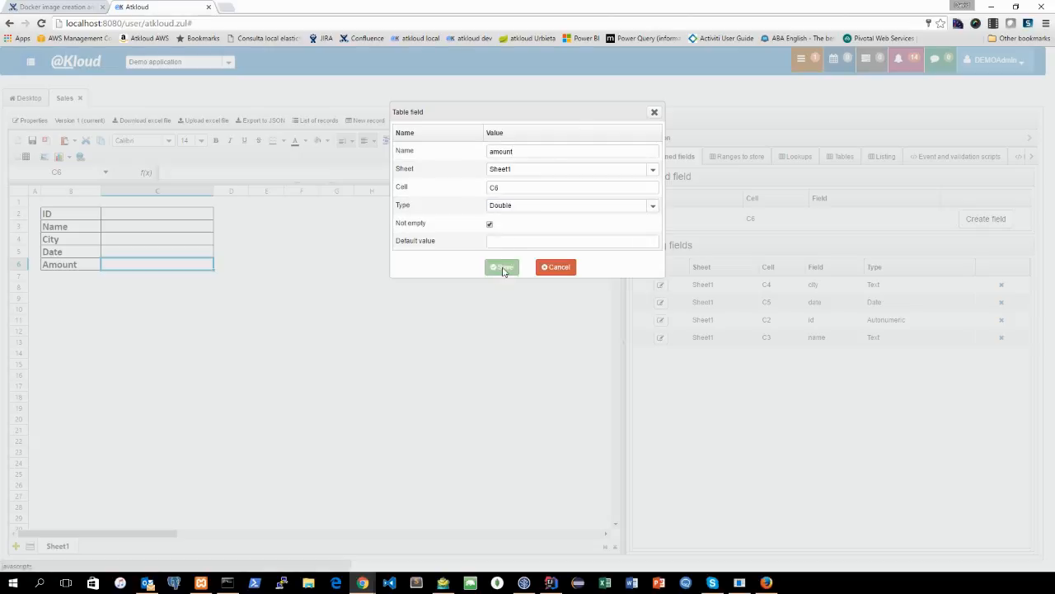
# Protect the worksheet with a password, allowing users only to select unlocked cells and format cells, and save the form design
pyautogui.click(275, 275)
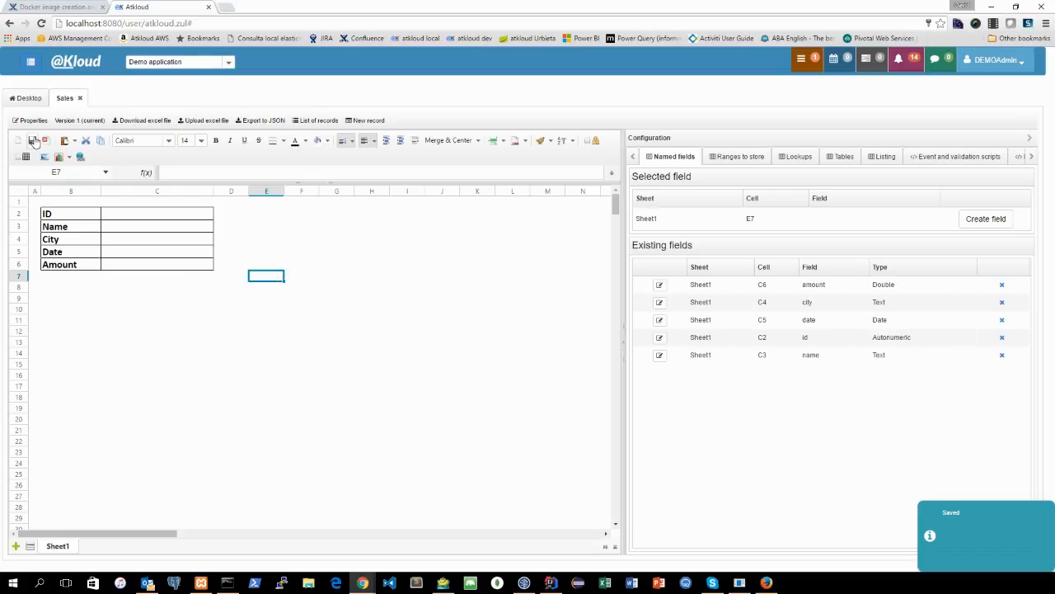
pyautogui.click(594, 140)
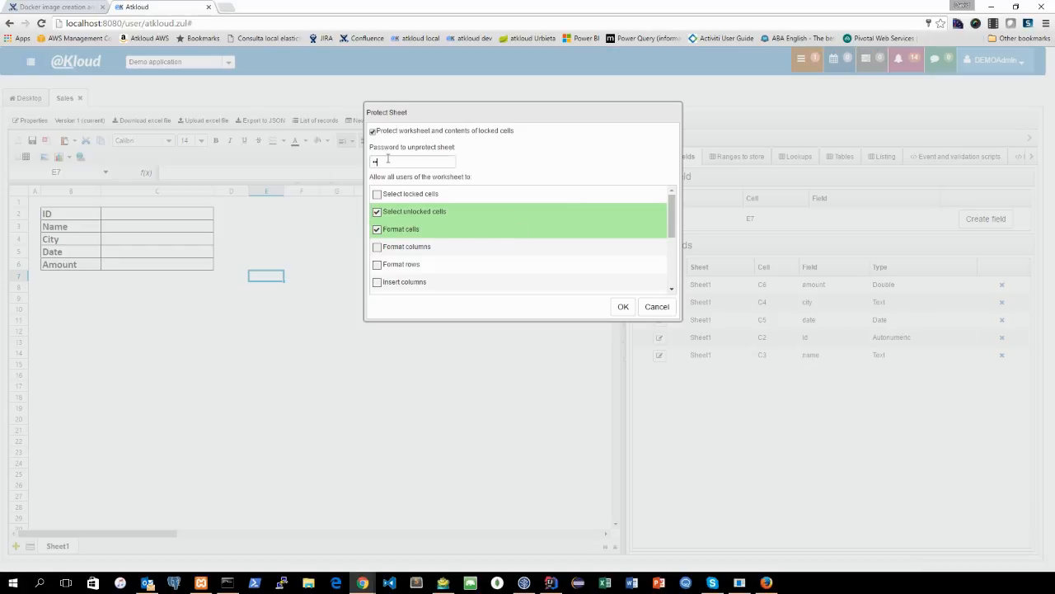
pyautogui.click(624, 307)
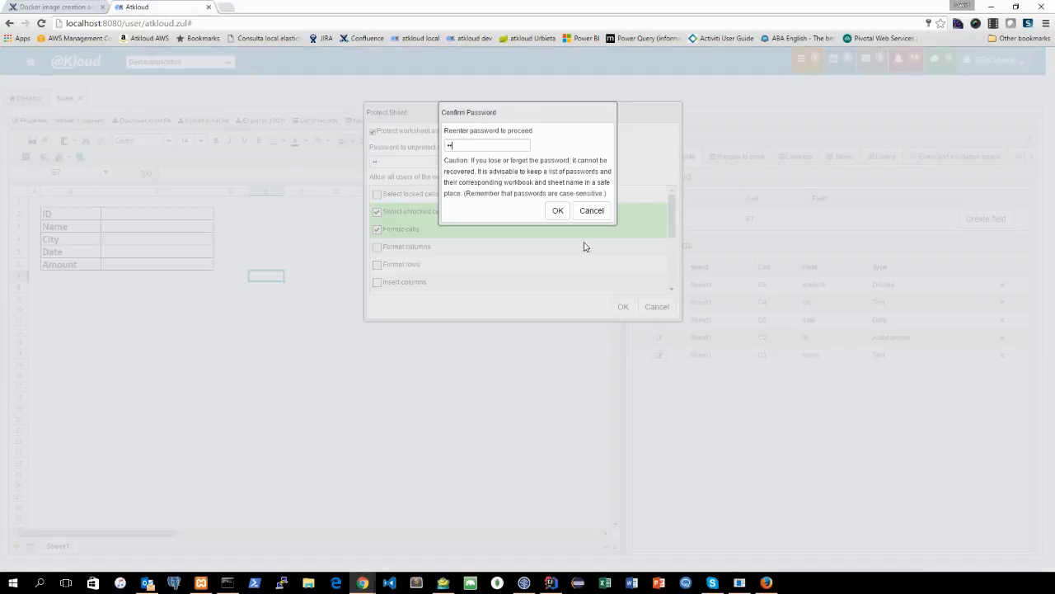
pyautogui.click(559, 211)
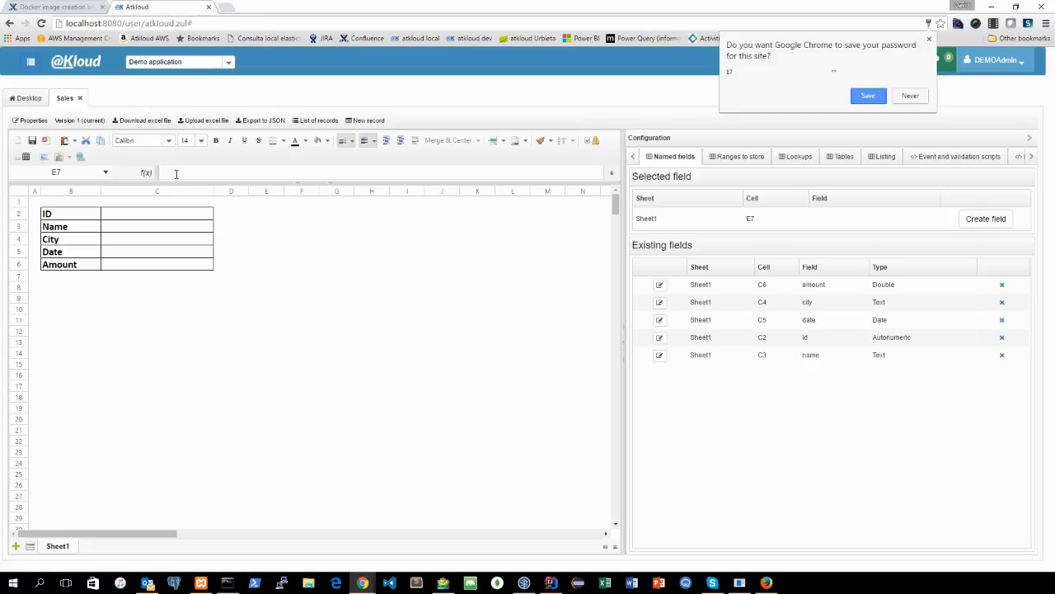
pyautogui.click(32, 141)
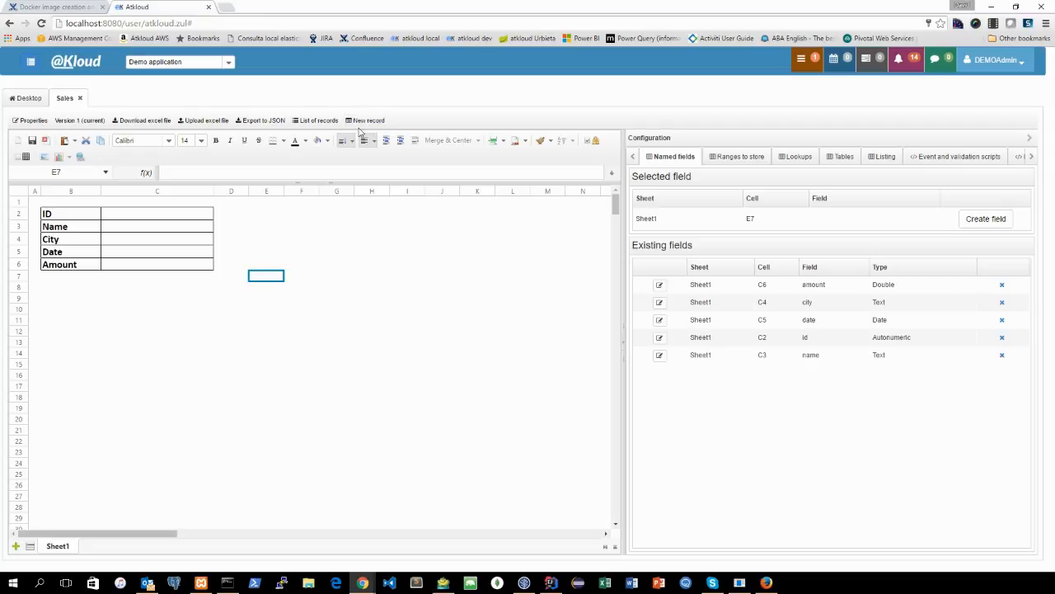
# Start a new Sales record, entering the person's name in the Name cell and choosing Miami as the city
pyautogui.click(162, 266)
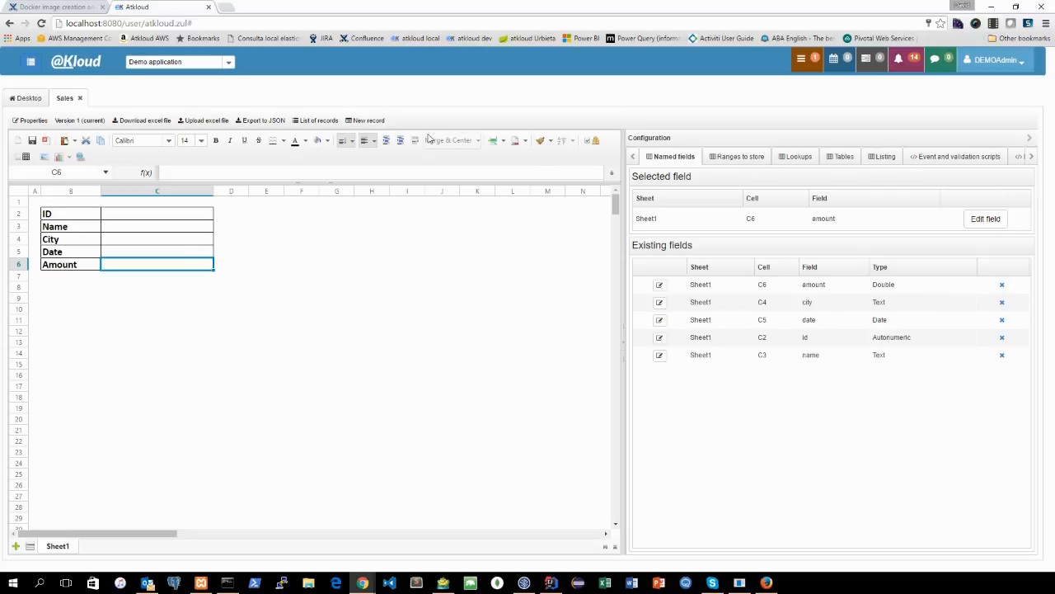
pyautogui.click(369, 120)
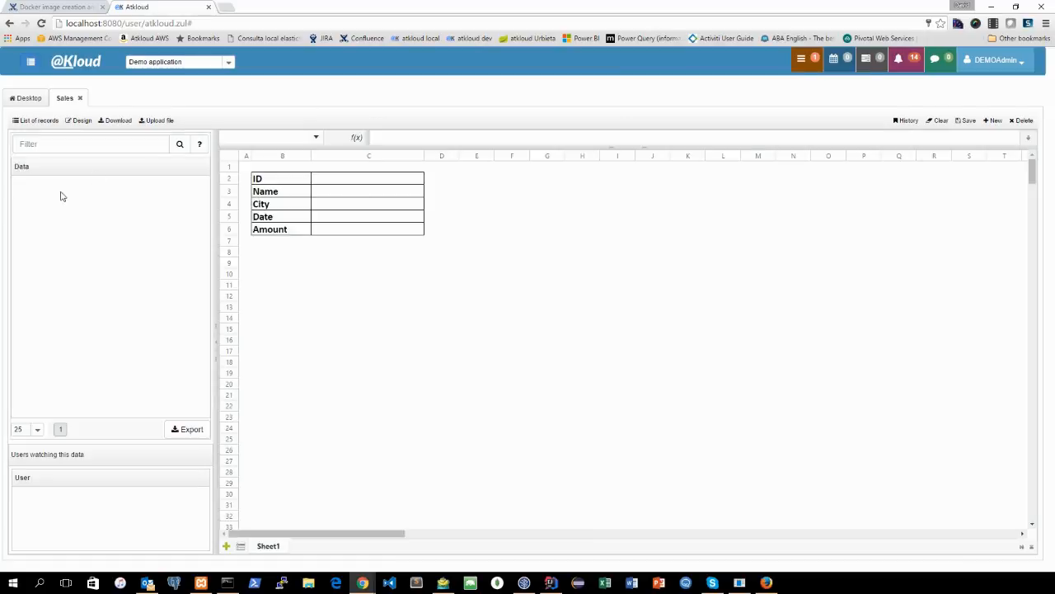
pyautogui.click(337, 198)
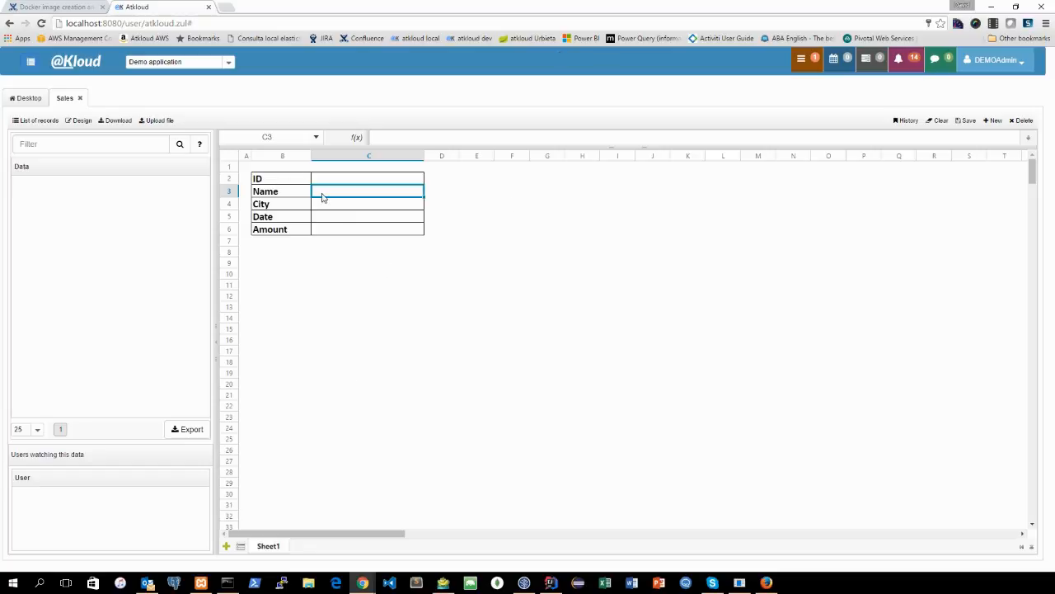
pyautogui.write('David')
pyautogui.press('Return')
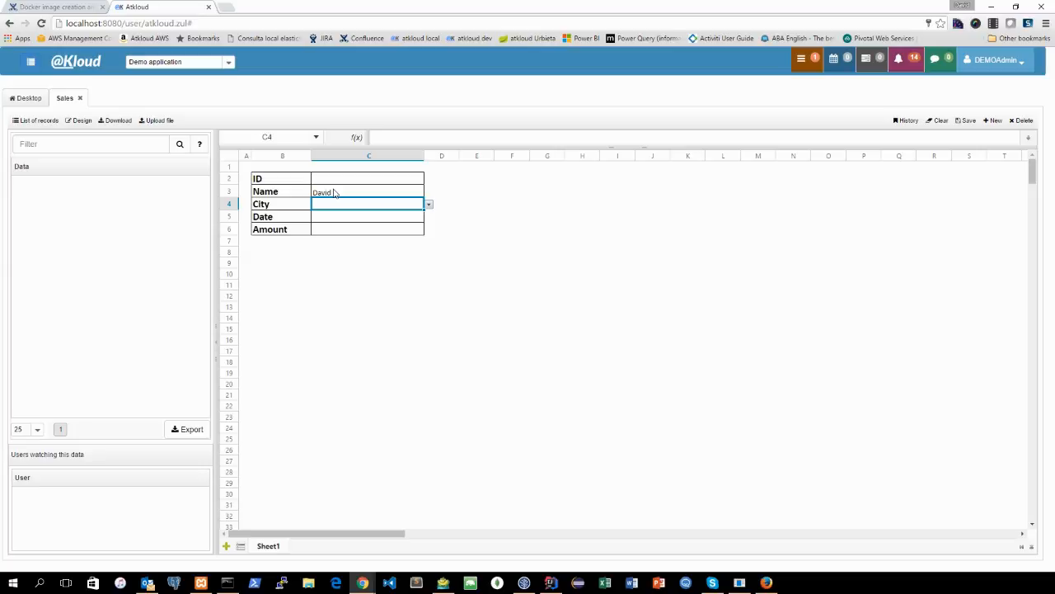
pyautogui.click(429, 208)
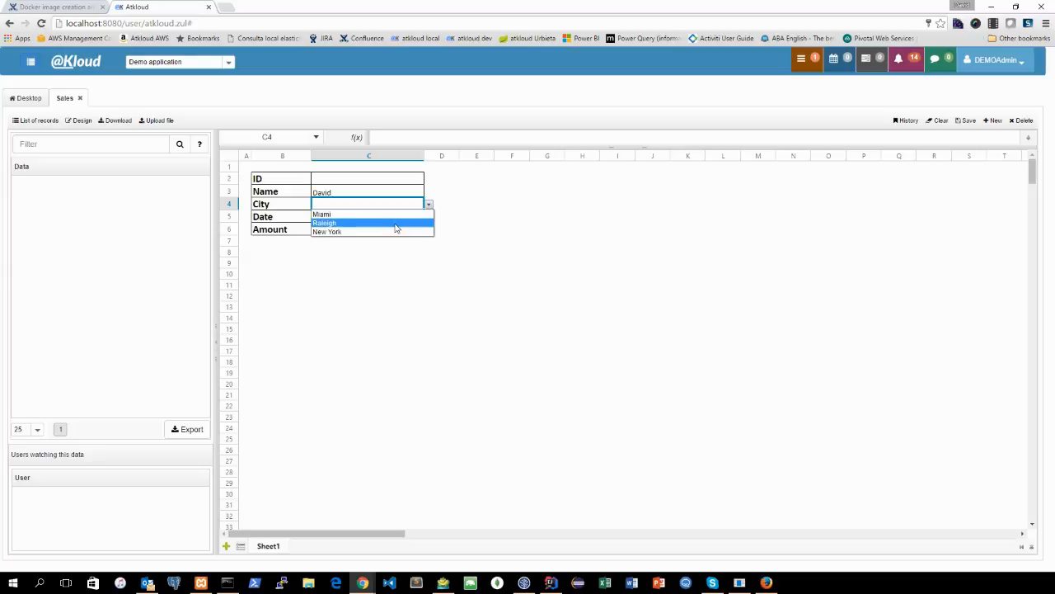
pyautogui.click(347, 212)
# Fill in the record's Date with 6/9/2016 and its Amount with 1000, and save the record
pyautogui.click(367, 220)
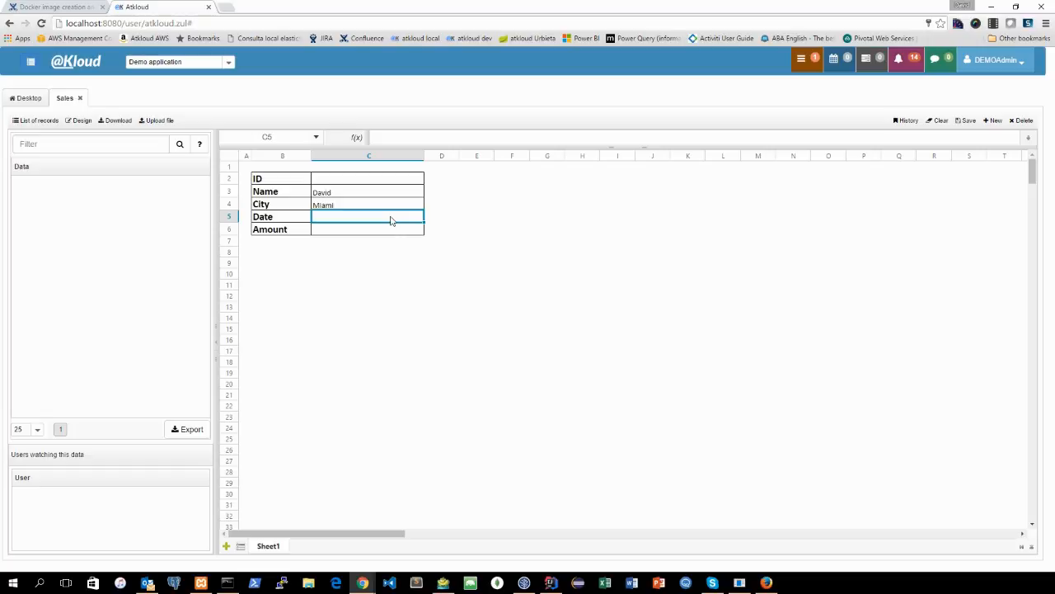
pyautogui.write('6/9/2016')
pyautogui.press('Return')
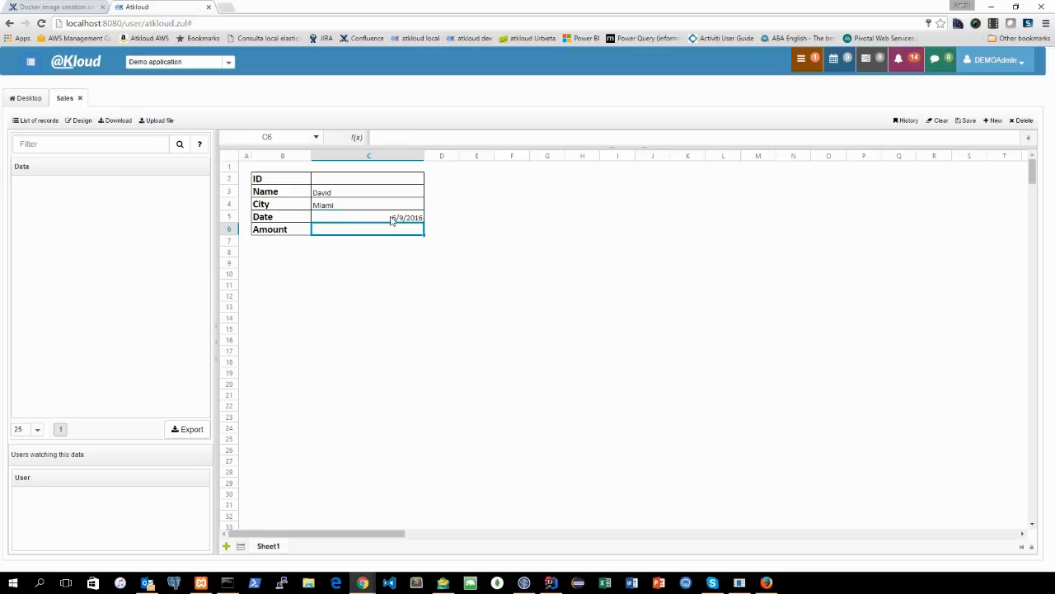
pyautogui.write('100')
pyautogui.press('Up')
pyautogui.press('Up')
pyautogui.press('Up')
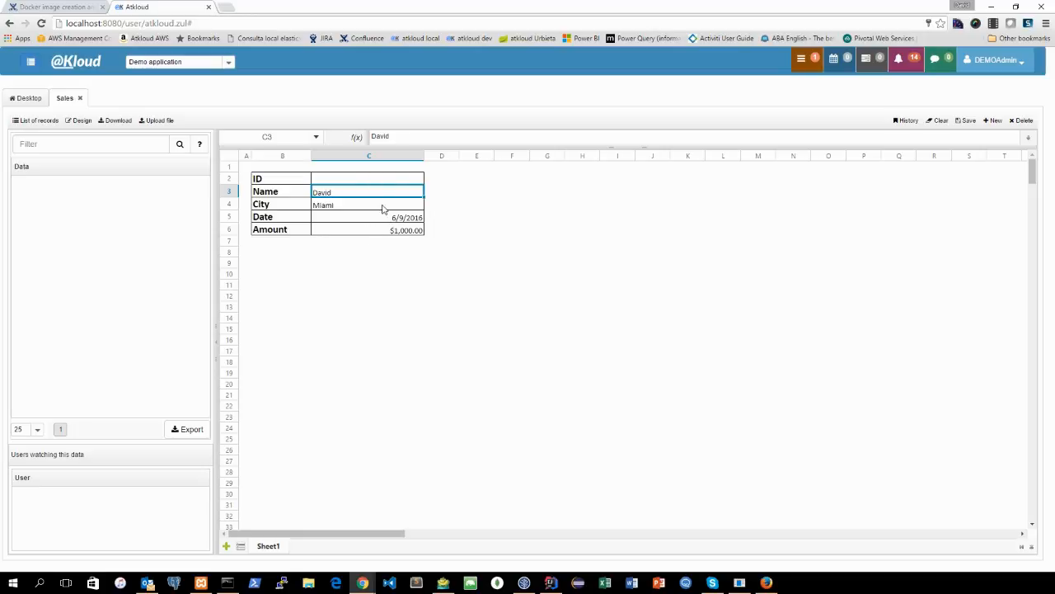
pyautogui.click(965, 121)
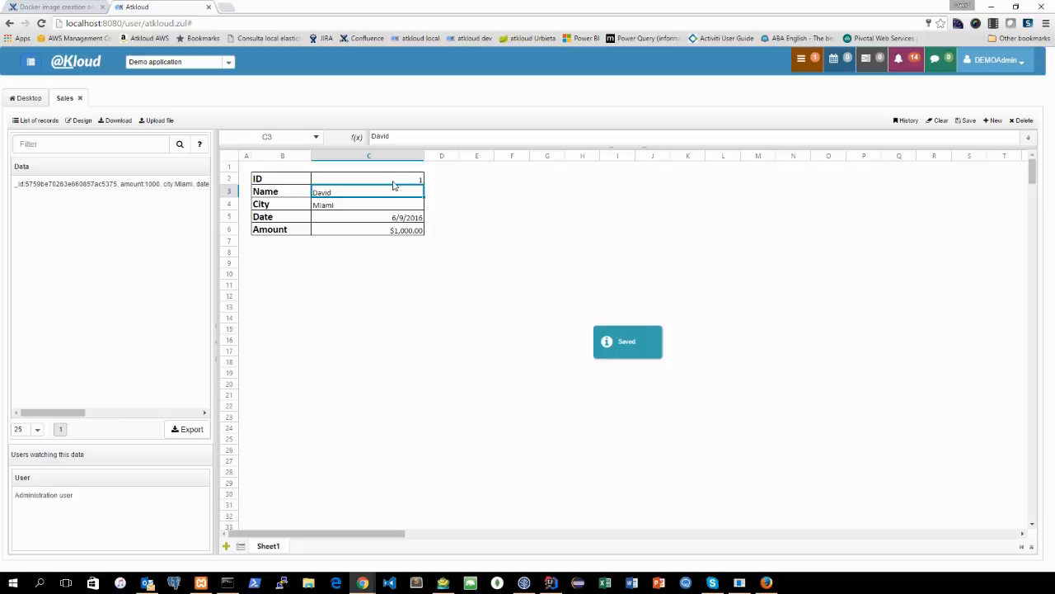
pyautogui.click(323, 220)
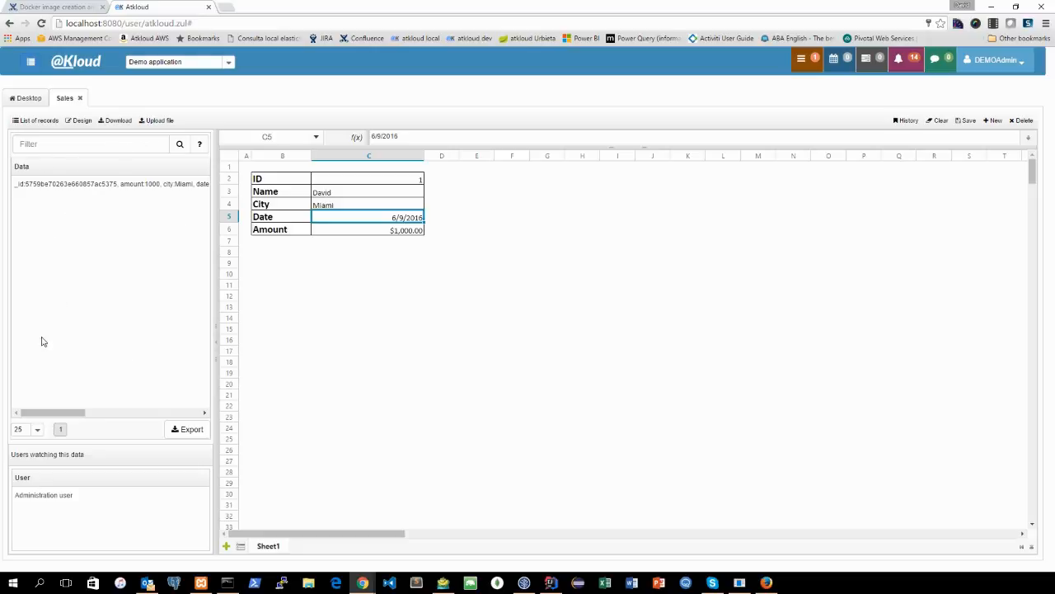
pyautogui.moveTo(56, 413)
pyautogui.mouseDown()
pyautogui.moveTo(162, 423)
pyautogui.moveTo(52, 420)
pyautogui.mouseUp()
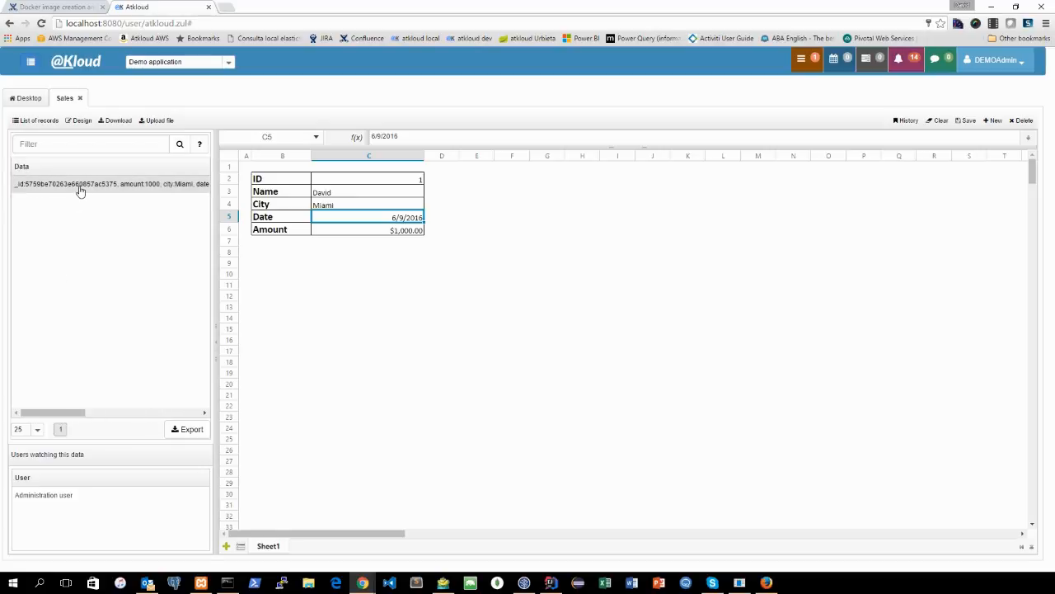
# Return to the form design and add the id field to the Coupled listing with order 1, description ID and Ascending sort
pyautogui.click(82, 121)
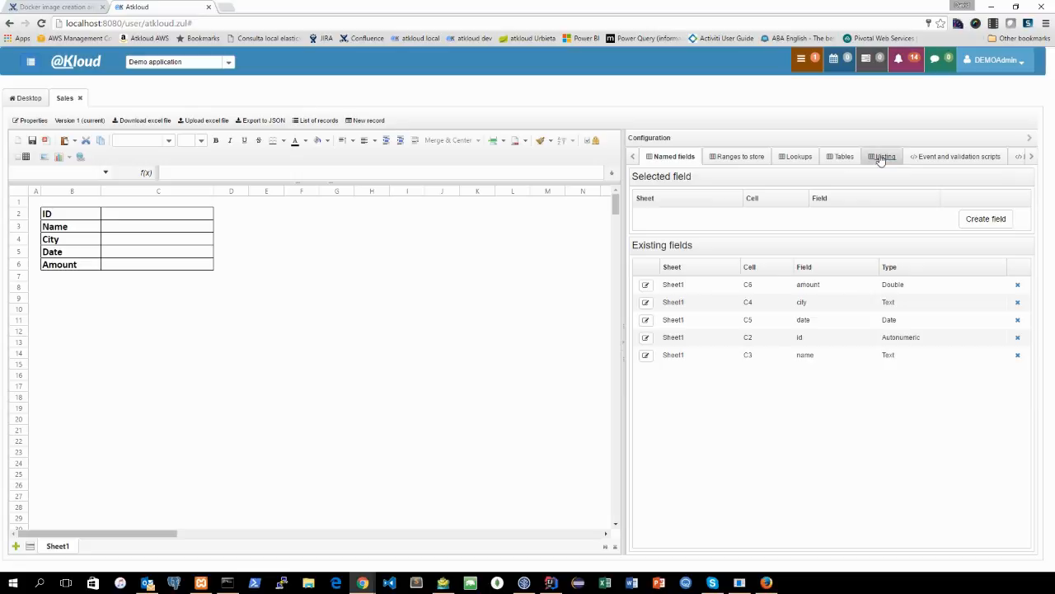
pyautogui.click(882, 157)
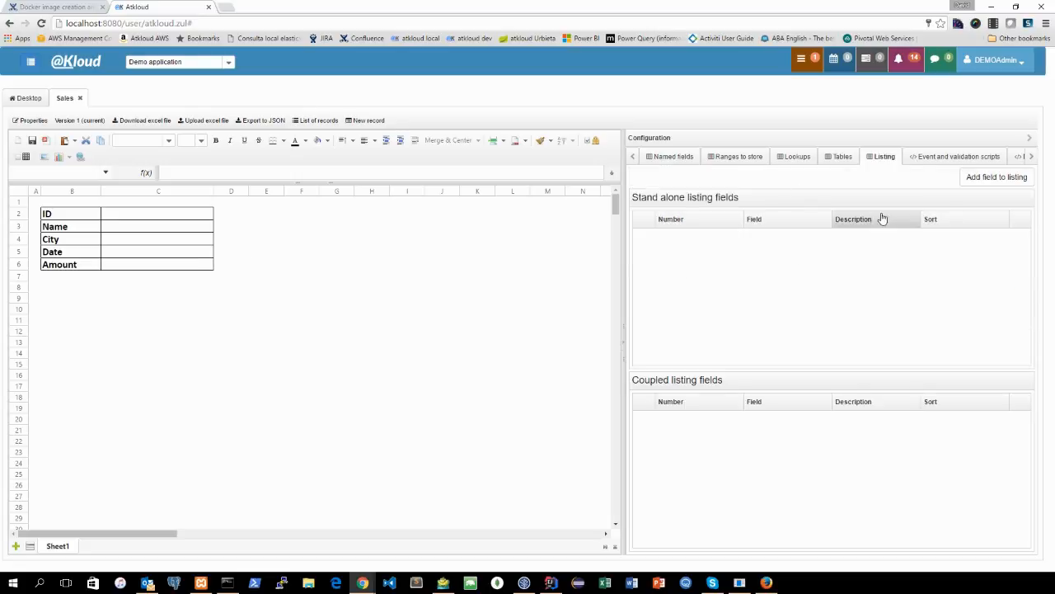
pyautogui.click(986, 182)
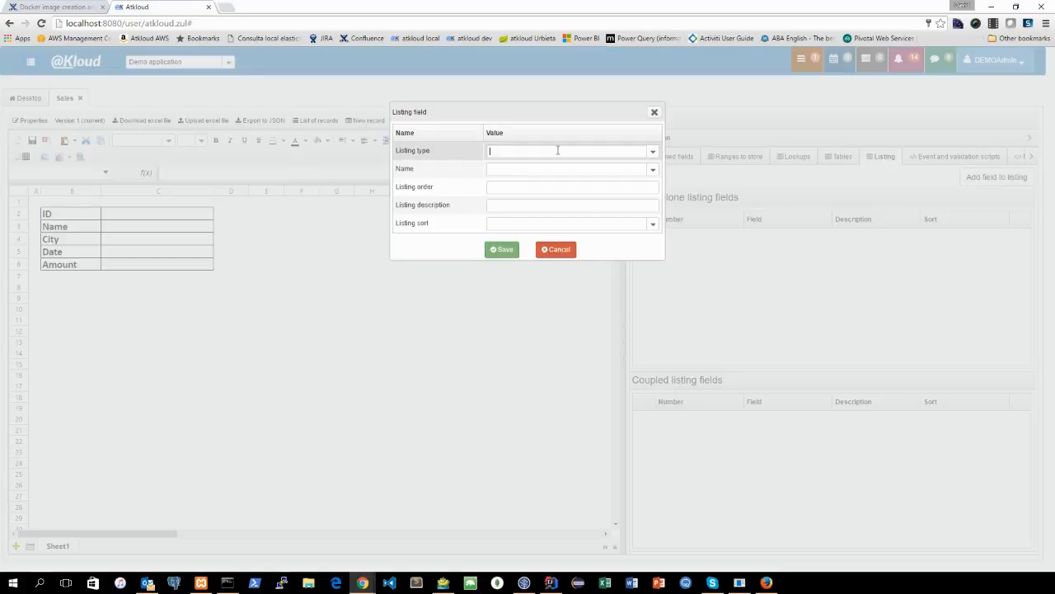
pyautogui.click(652, 151)
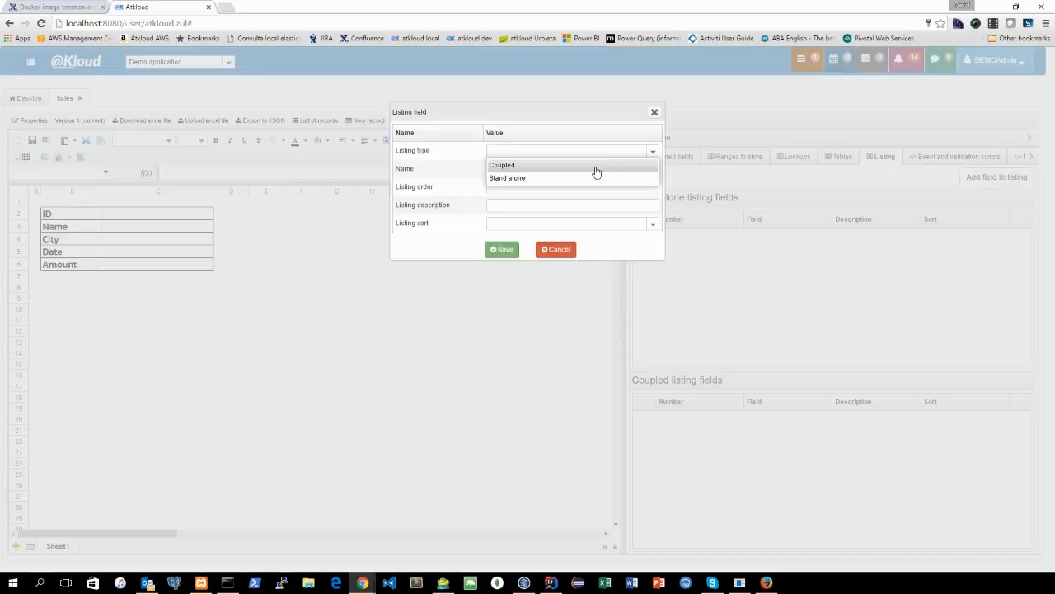
pyautogui.click(596, 166)
pyautogui.click(628, 170)
pyautogui.write('id')
pyautogui.click(526, 206)
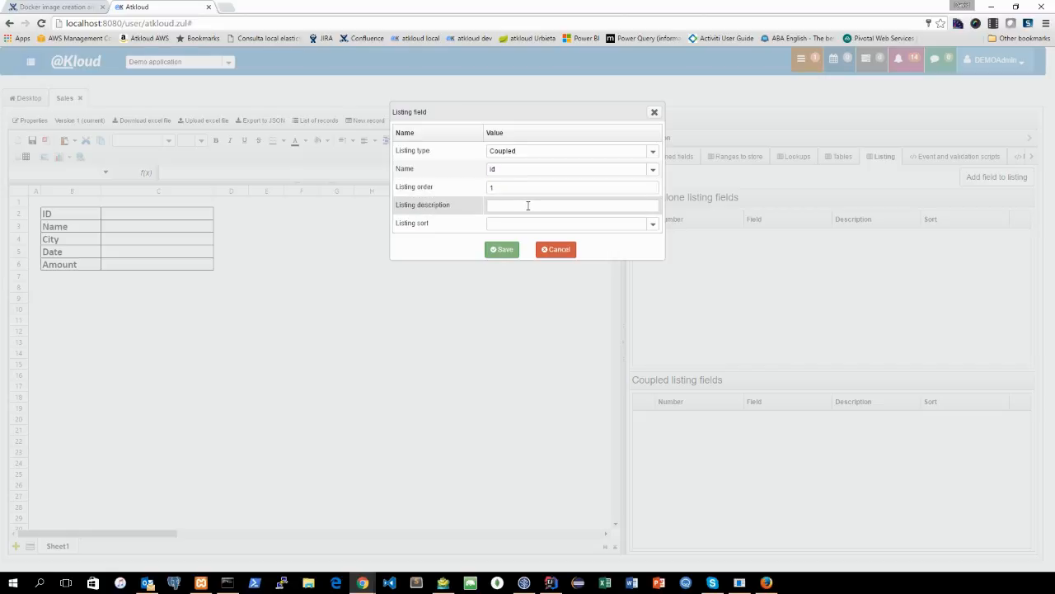
pyautogui.click(591, 222)
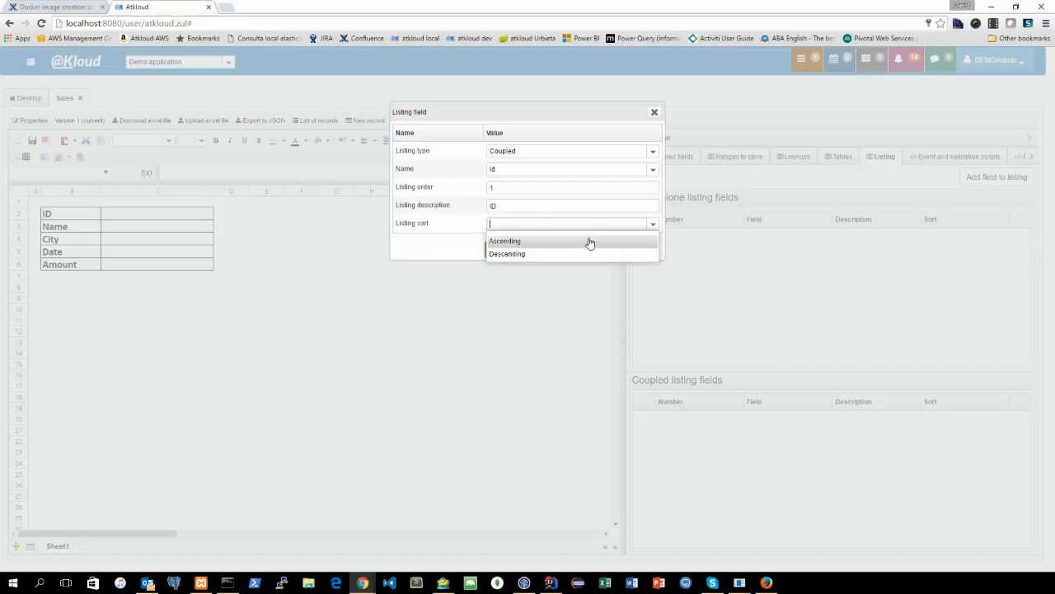
pyautogui.click(504, 241)
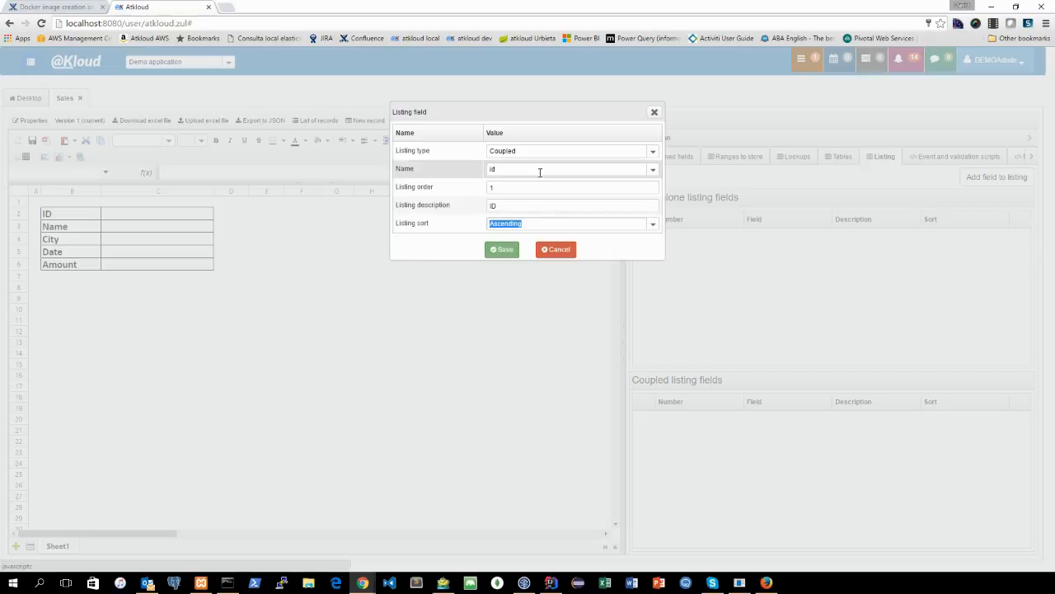
pyautogui.click(504, 249)
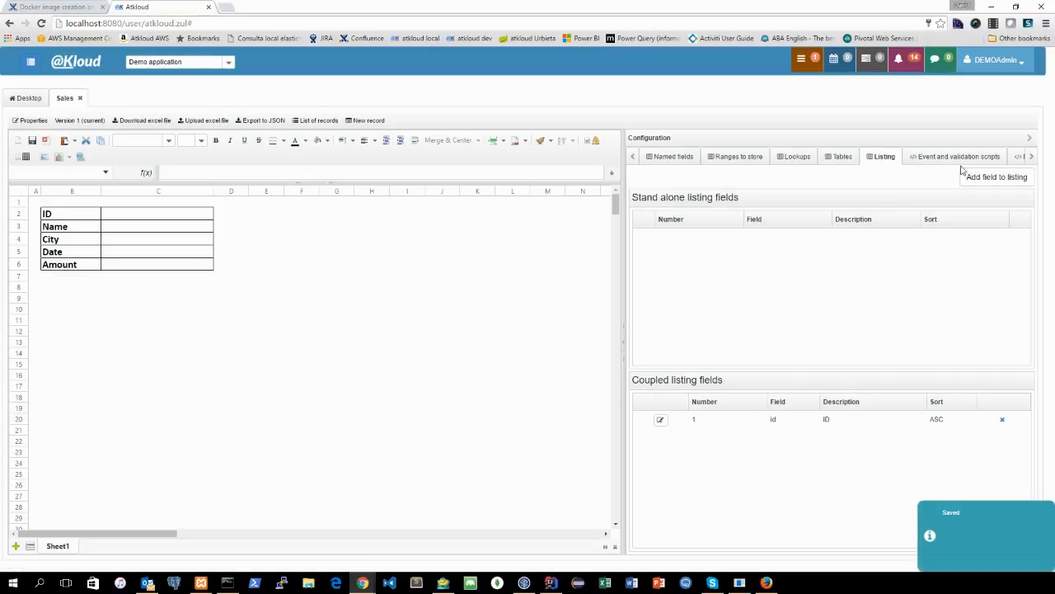
# Add the name field to the Coupled listing with order 2 and description Name, leaving its sort empty
pyautogui.click(996, 179)
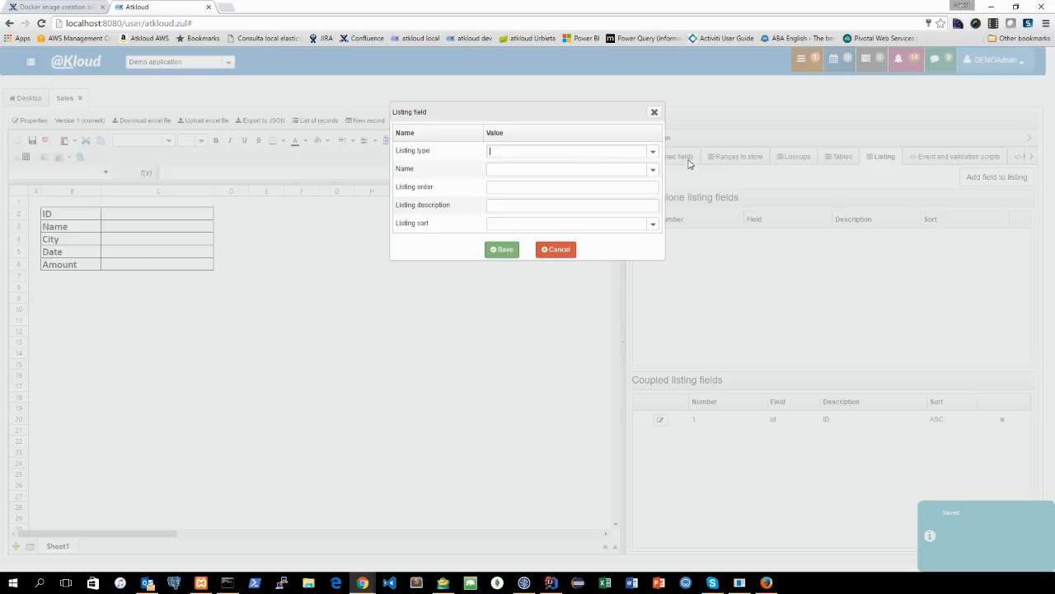
pyautogui.click(637, 151)
pyautogui.click(652, 151)
pyautogui.click(625, 164)
pyautogui.click(652, 170)
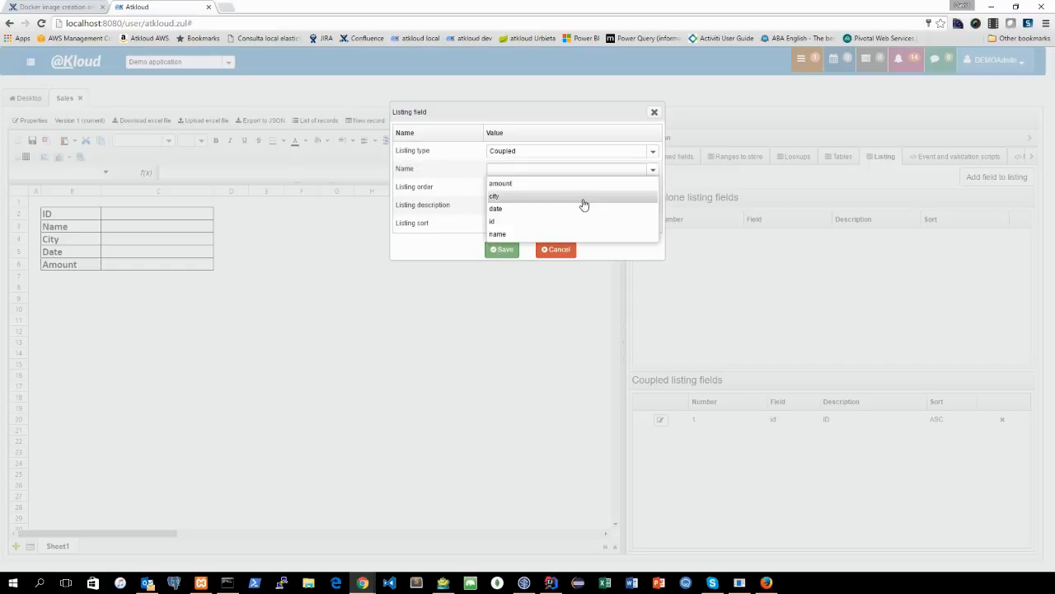
pyautogui.click(566, 234)
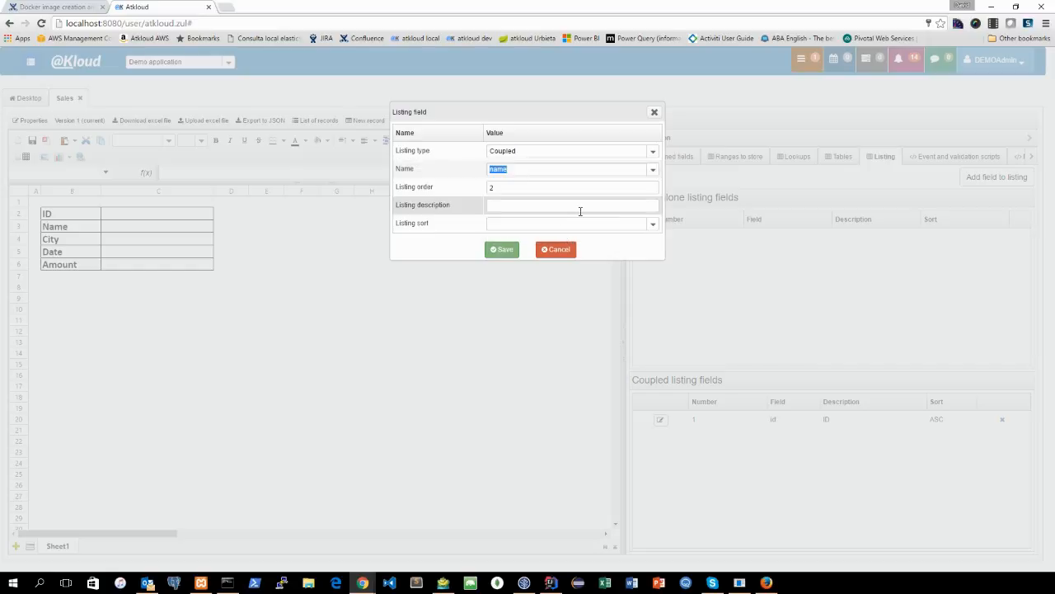
pyautogui.click(567, 206)
pyautogui.click(651, 225)
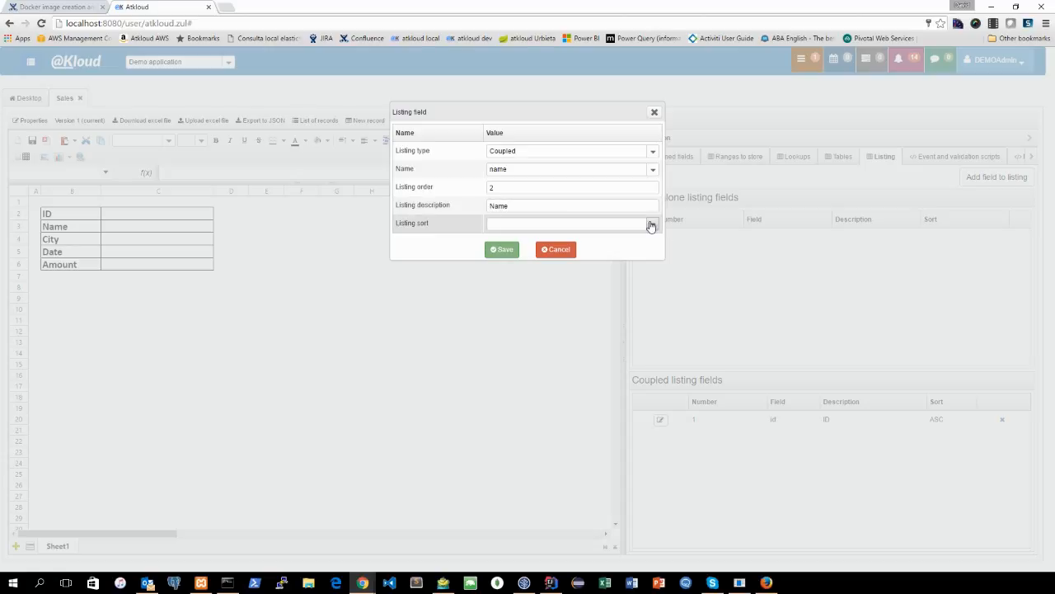
pyautogui.click(501, 250)
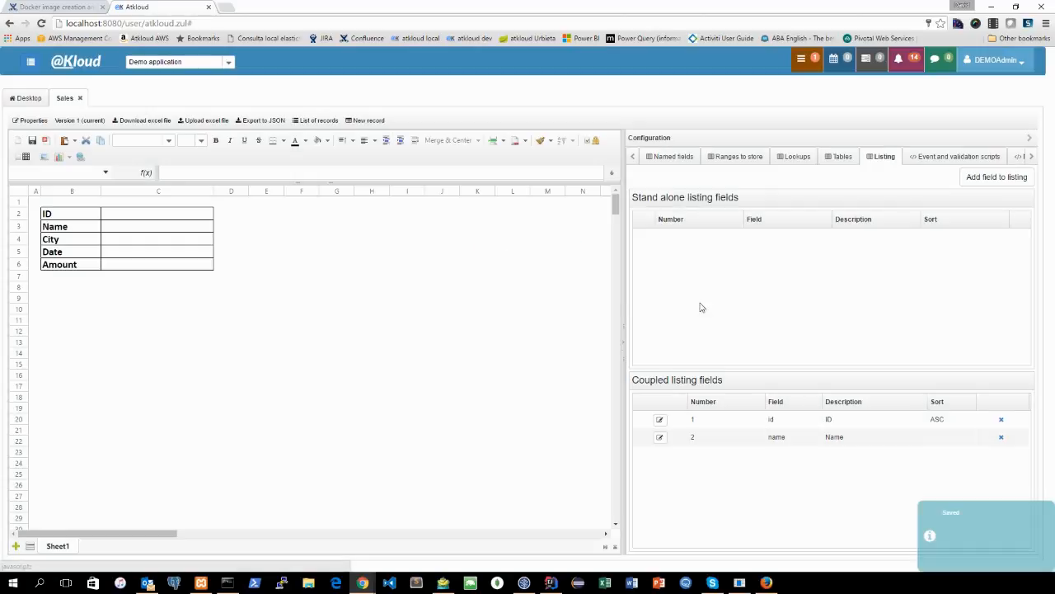
# Add the amount field to the Coupled listing with order 3 and description Amount $, leaving its sort empty
pyautogui.click(1005, 176)
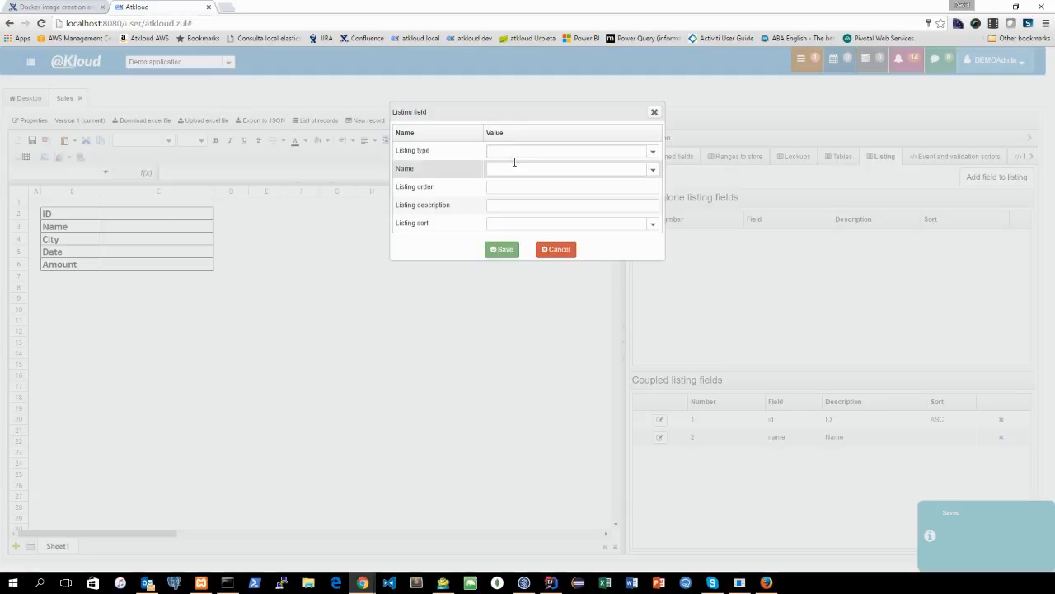
pyautogui.click(652, 151)
pyautogui.click(594, 163)
pyautogui.click(652, 170)
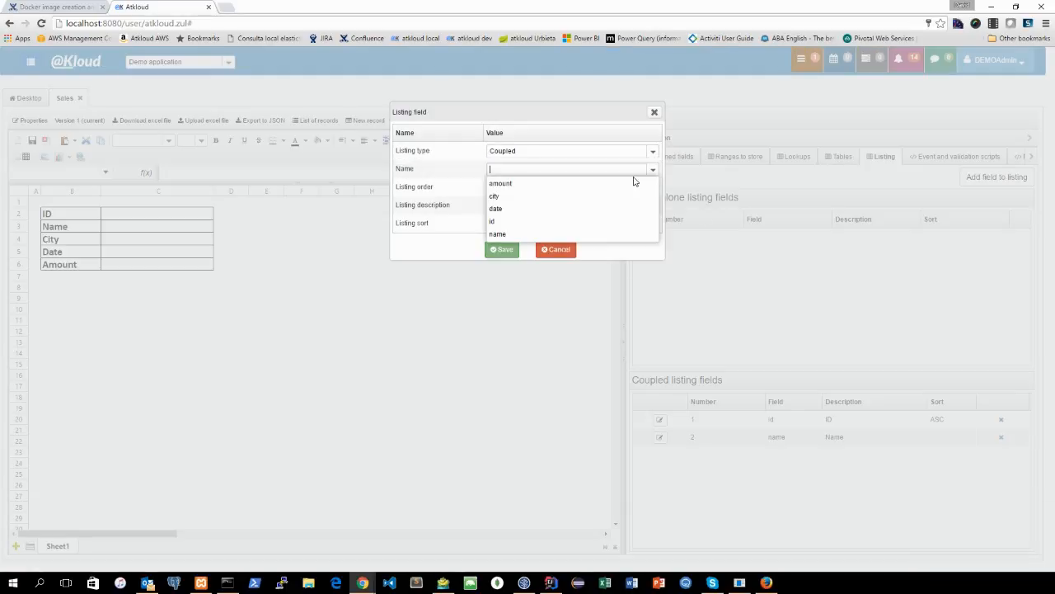
pyautogui.click(548, 185)
pyautogui.click(556, 206)
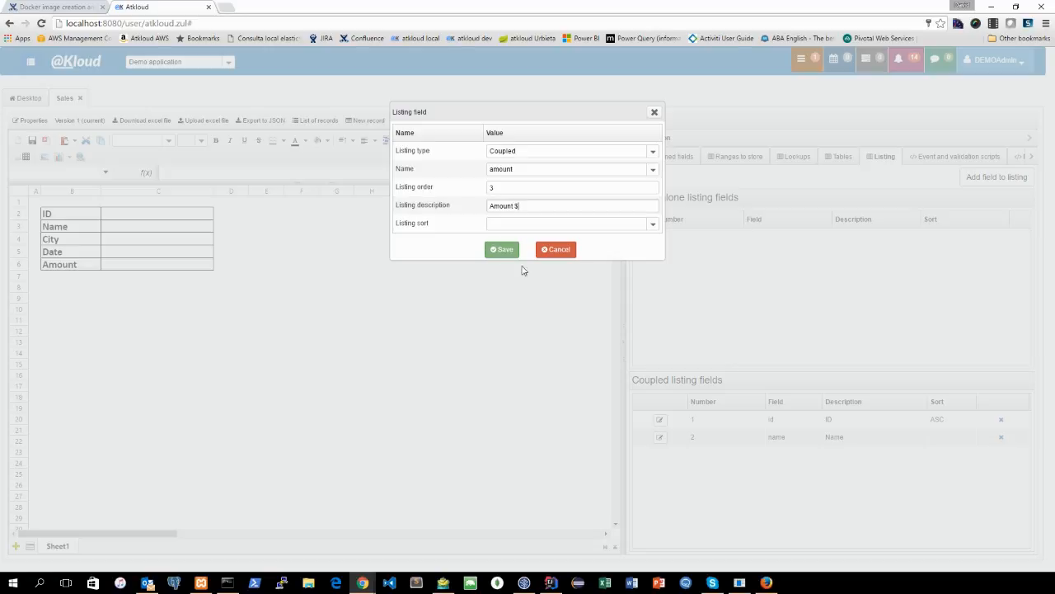
pyautogui.click(502, 249)
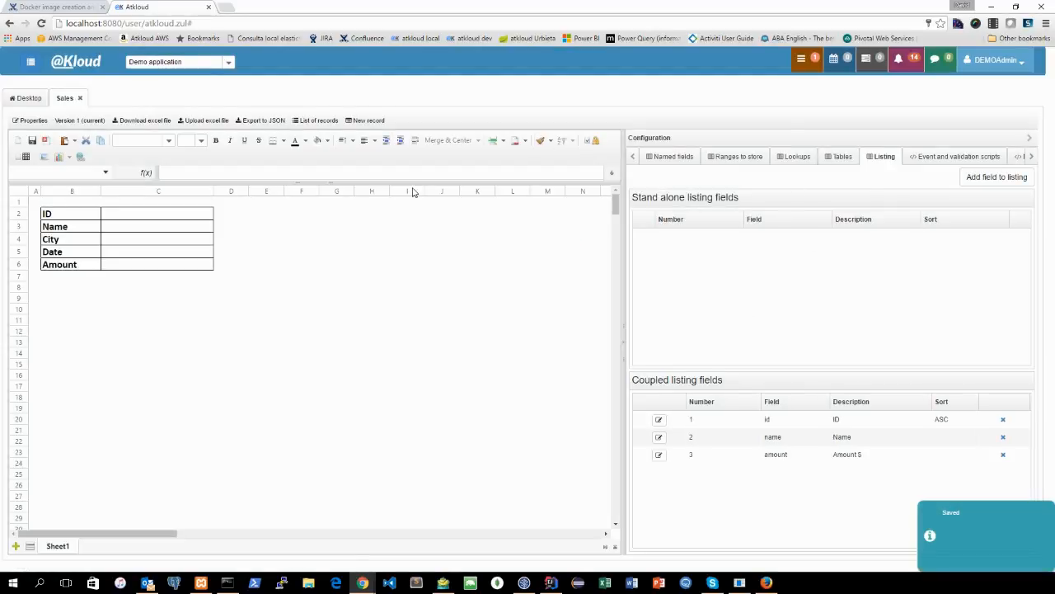
# Start a new Sales record, entering the person's name in the Name cell and choosing Raleigh as the city
pyautogui.click(371, 121)
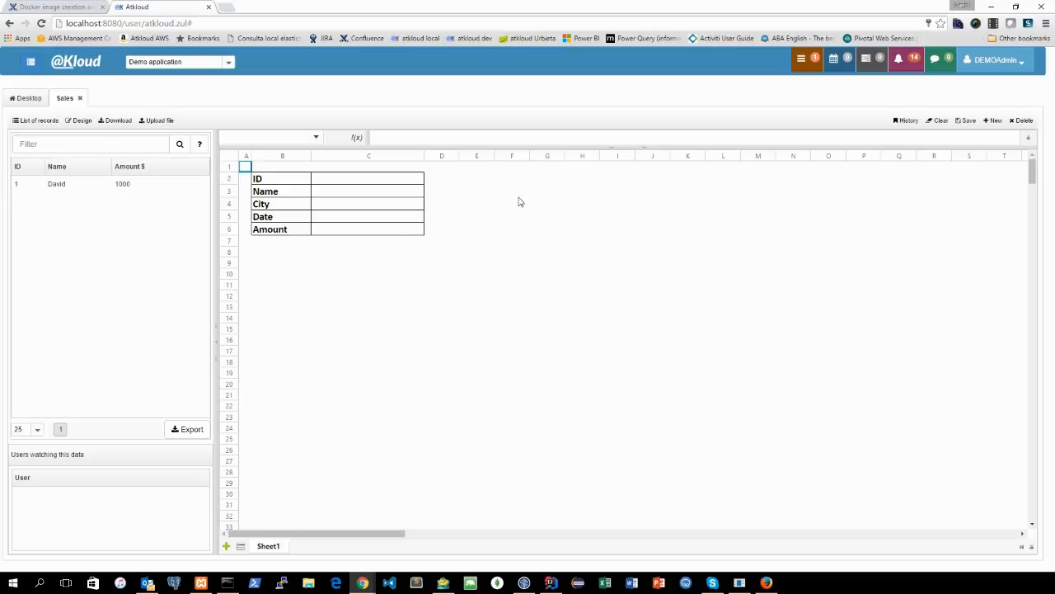
pyautogui.click(334, 193)
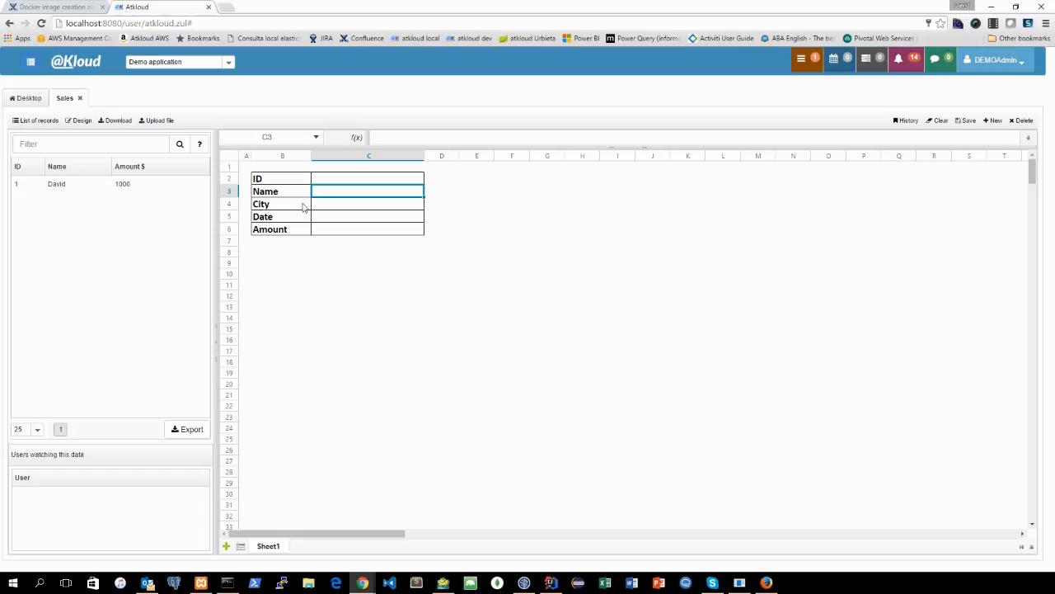
pyautogui.write('Antonio')
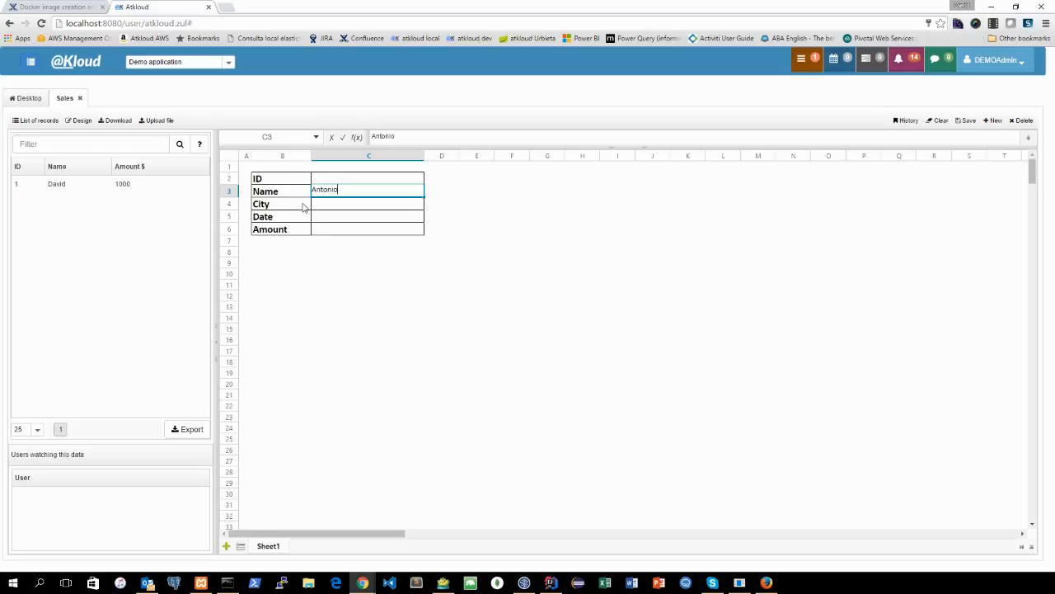
pyautogui.press('Return')
pyautogui.click(428, 204)
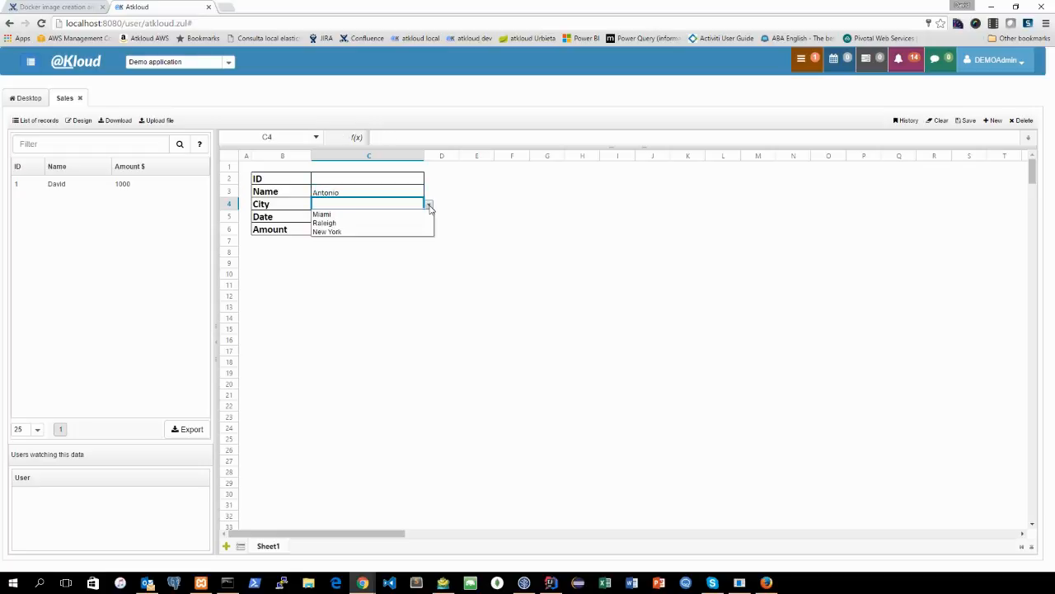
pyautogui.click(367, 229)
# Fill in the record's Date with 6/6/2016 and its Amount with 2000, and save the record
pyautogui.click(349, 216)
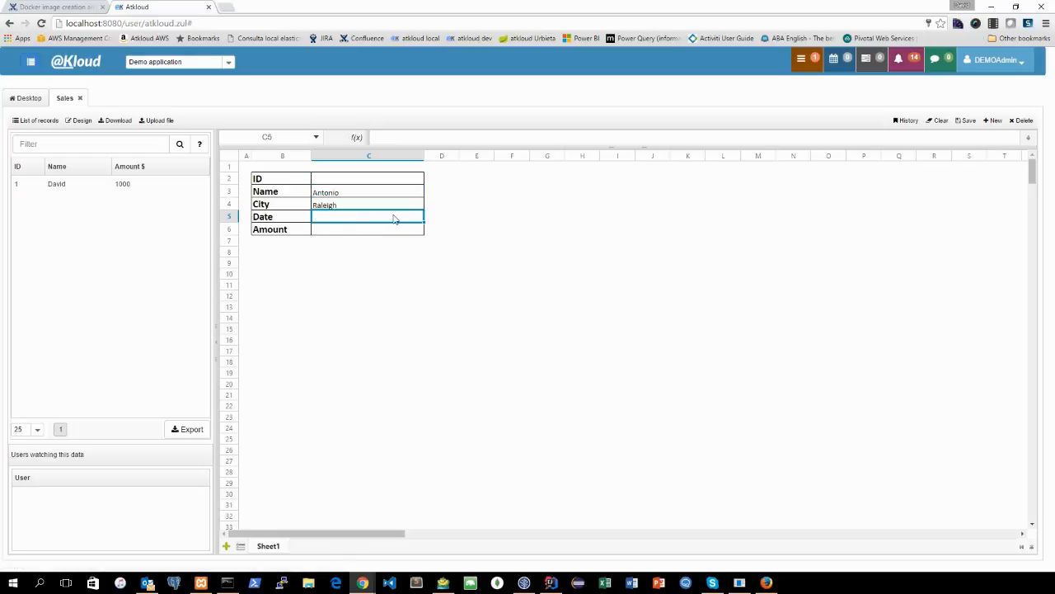
pyautogui.write('6/6/2016')
pyautogui.press('Return')
pyautogui.write('2000')
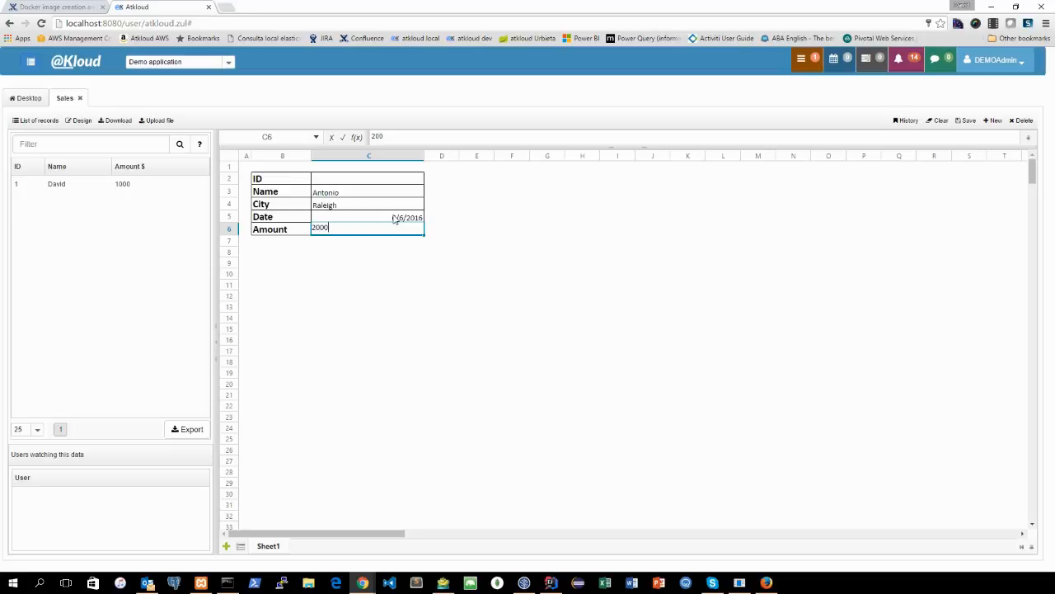
pyautogui.press('Return')
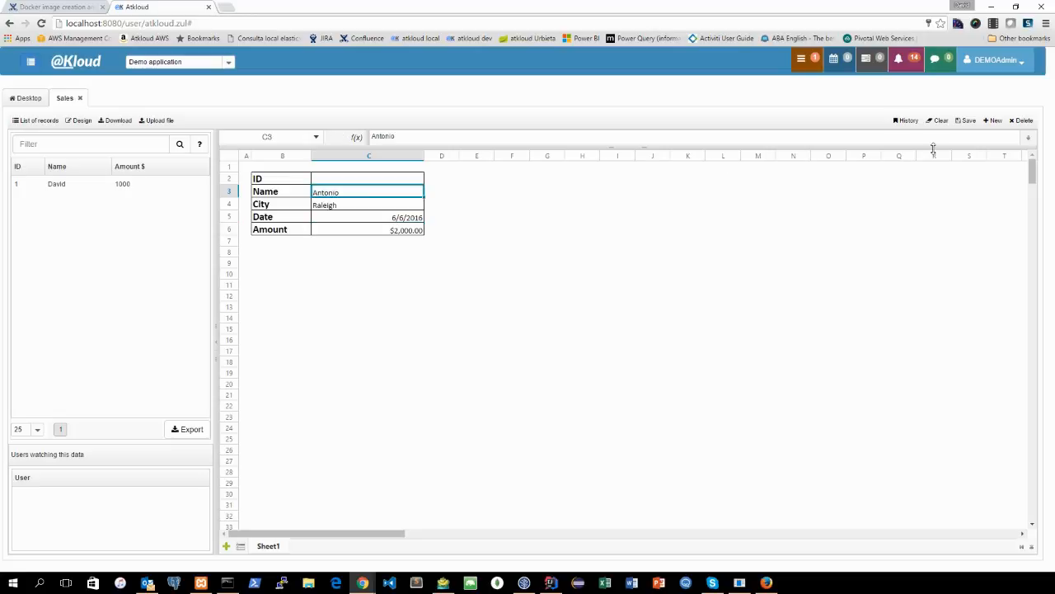
pyautogui.click(965, 120)
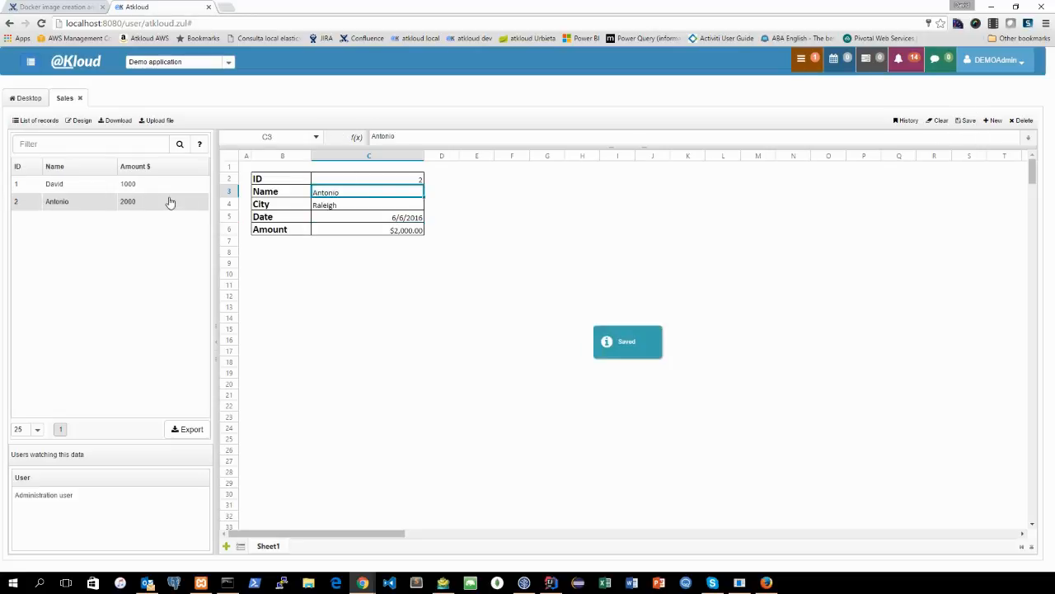
# Start another Sales record, entering the person's name in the Name cell and choosing New York as the city
pyautogui.click(993, 120)
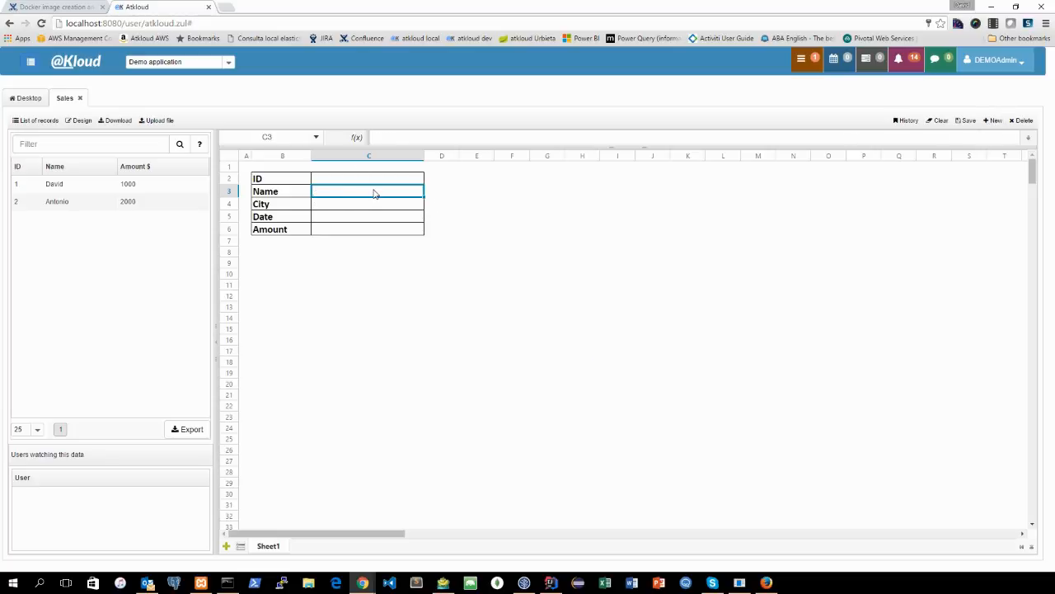
pyautogui.write('Julio')
pyautogui.press('Return')
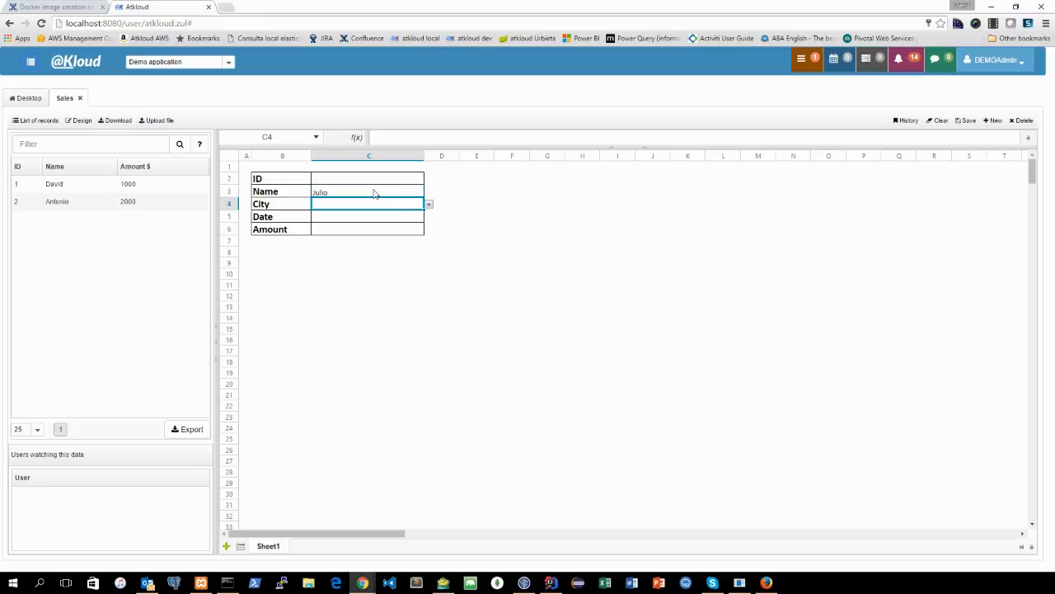
pyautogui.click(429, 204)
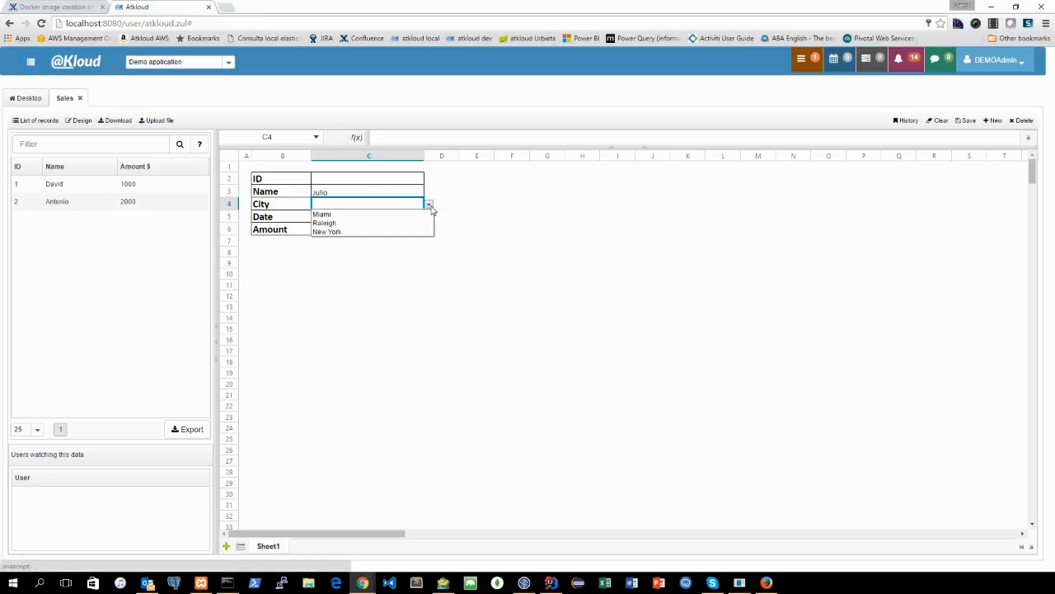
pyautogui.click(388, 232)
# Fill in the record's Date with 7/7/2016 and its Amount with 1,500, and save the record
pyautogui.click(372, 221)
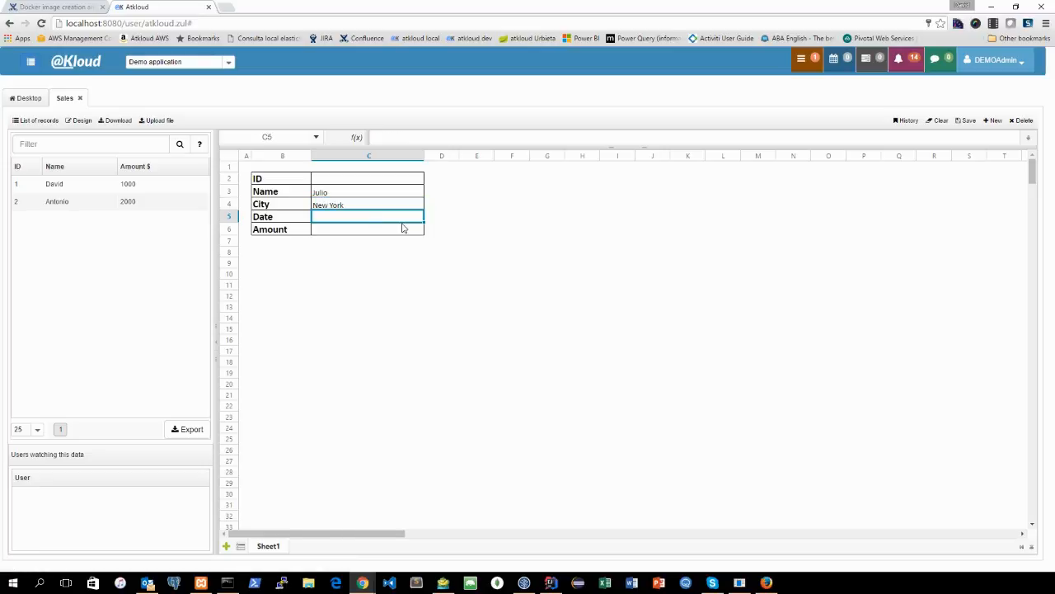
pyautogui.write('7/7/2016')
pyautogui.click(403, 229)
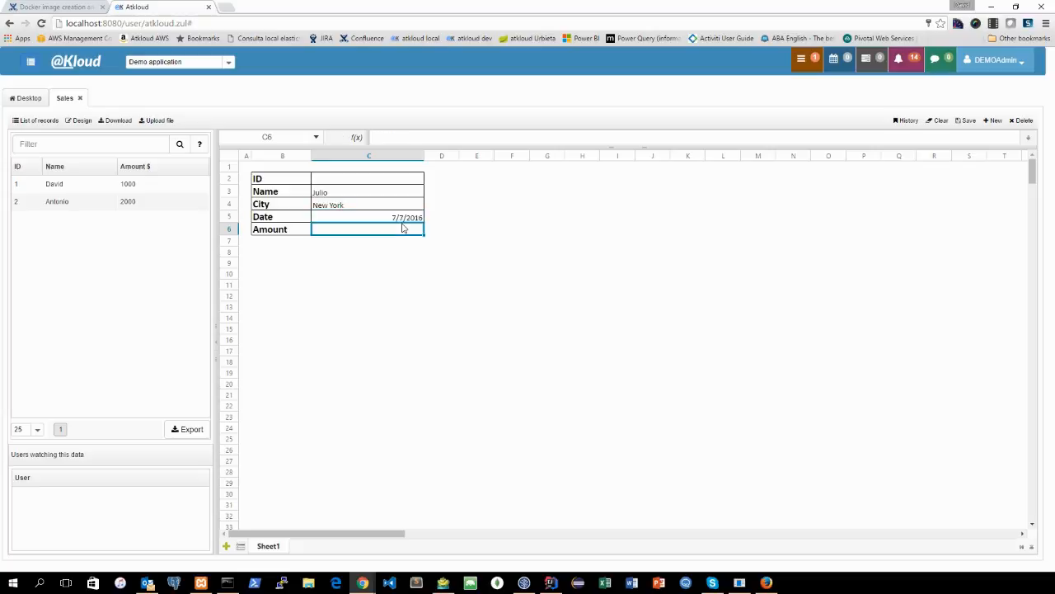
pyautogui.write('1,')
pyautogui.write('500')
pyautogui.press('Return')
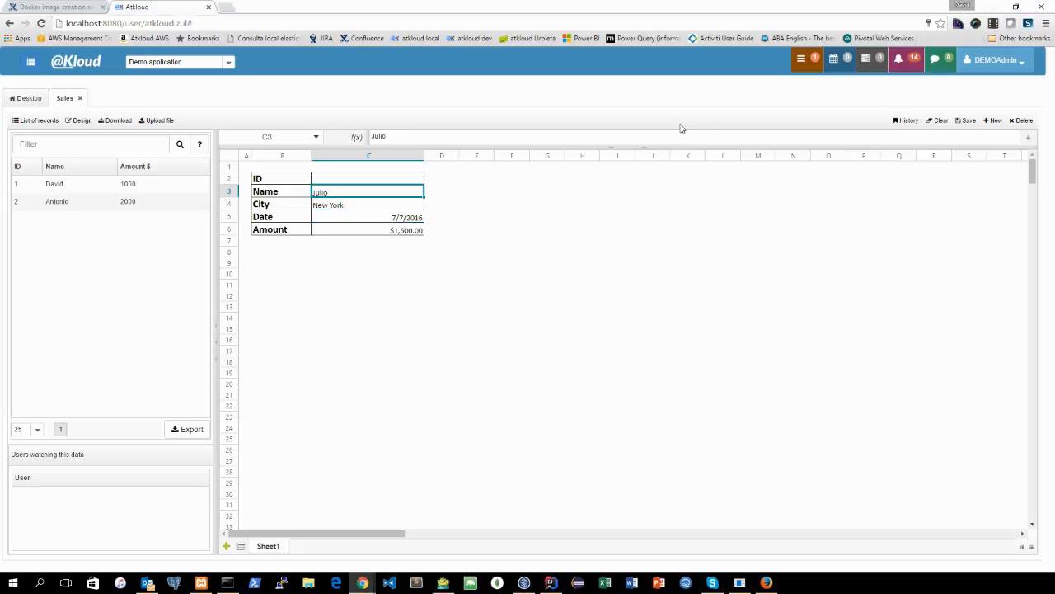
pyautogui.click(965, 120)
# Return to the desktop and create an analytic sheet named Sales analysis with the description Analytic
pyautogui.click(33, 99)
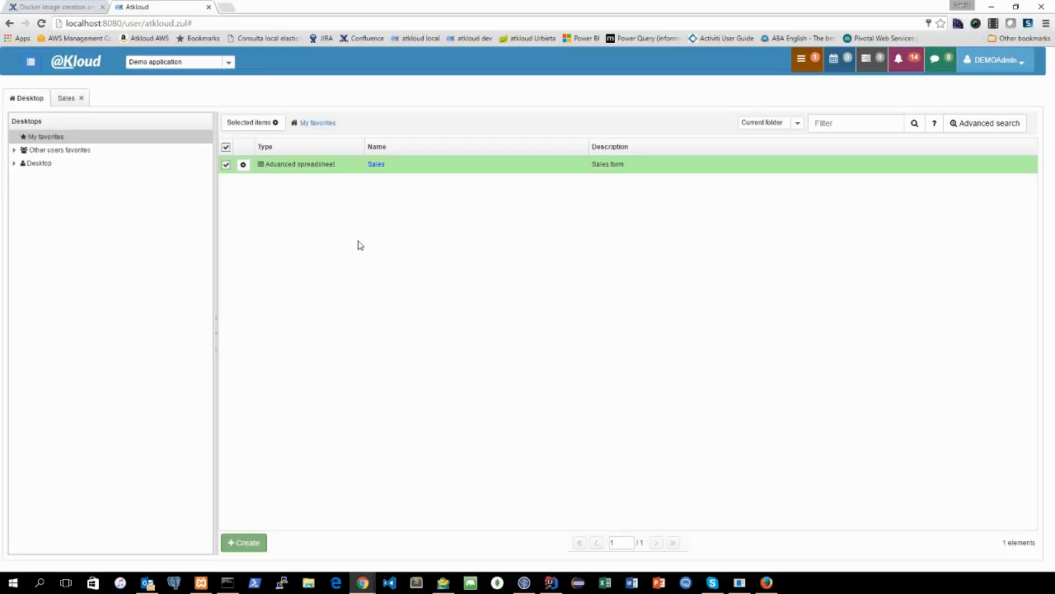
pyautogui.click(251, 537)
pyautogui.click(578, 190)
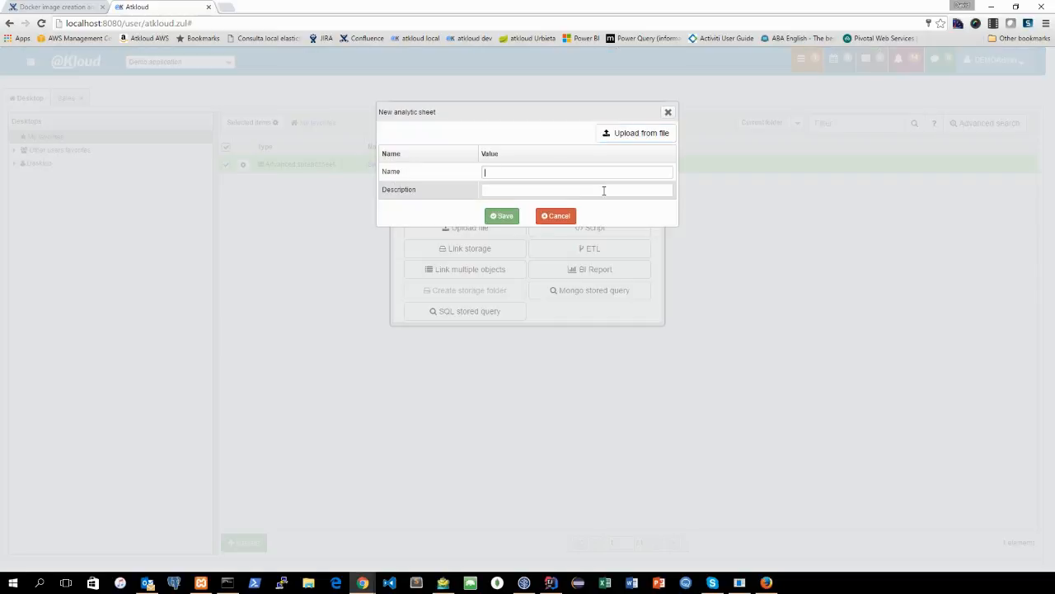
pyautogui.write('Sa')
pyautogui.click(603, 190)
pyautogui.write('Analytic')
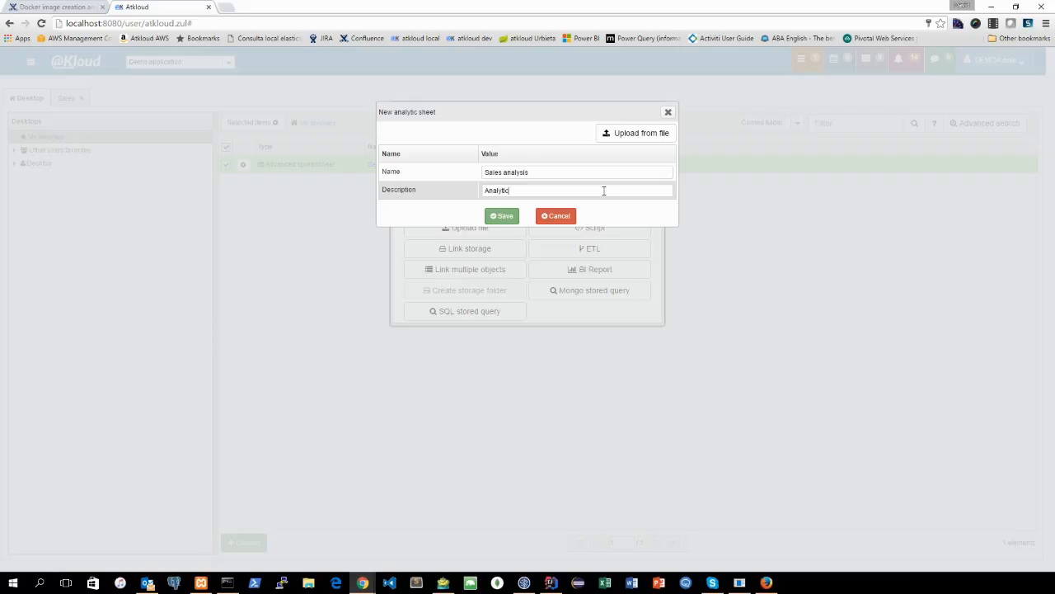
pyautogui.click(511, 217)
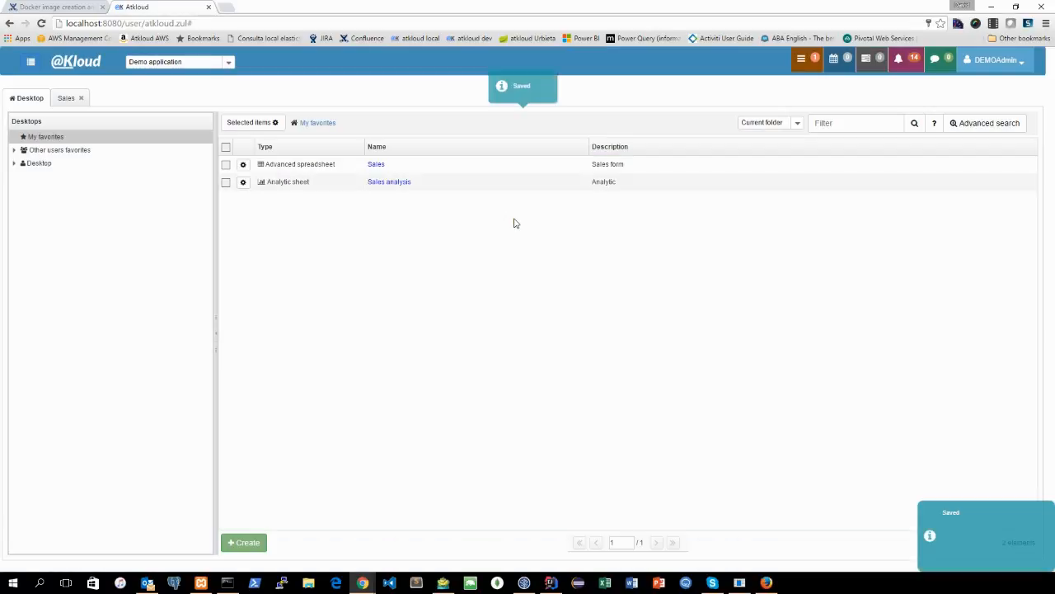
# Open the Sales analysis sheet for design and narrow its column A
pyautogui.click(244, 187)
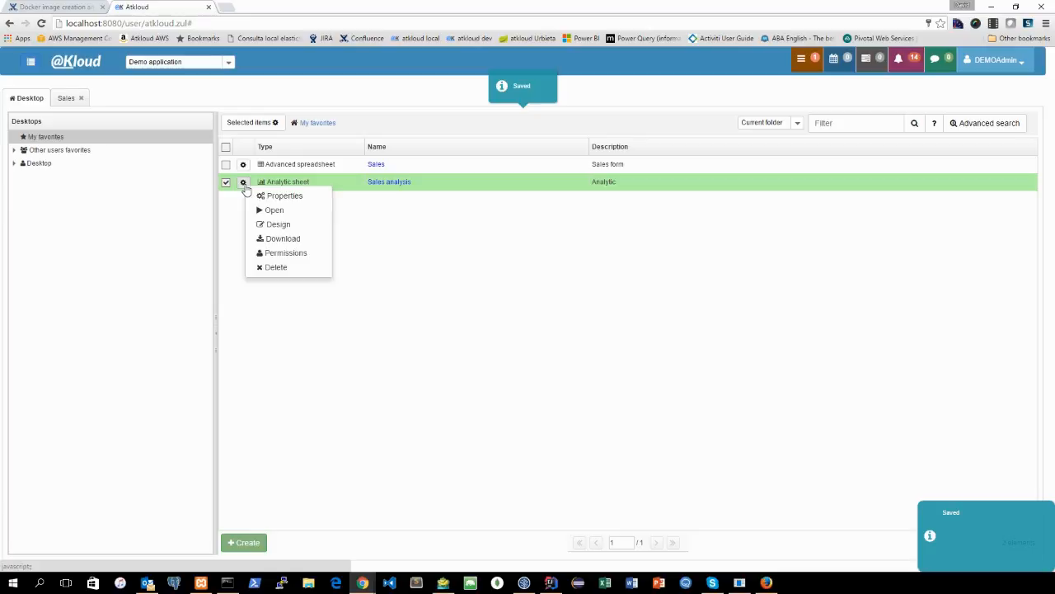
pyautogui.click(274, 225)
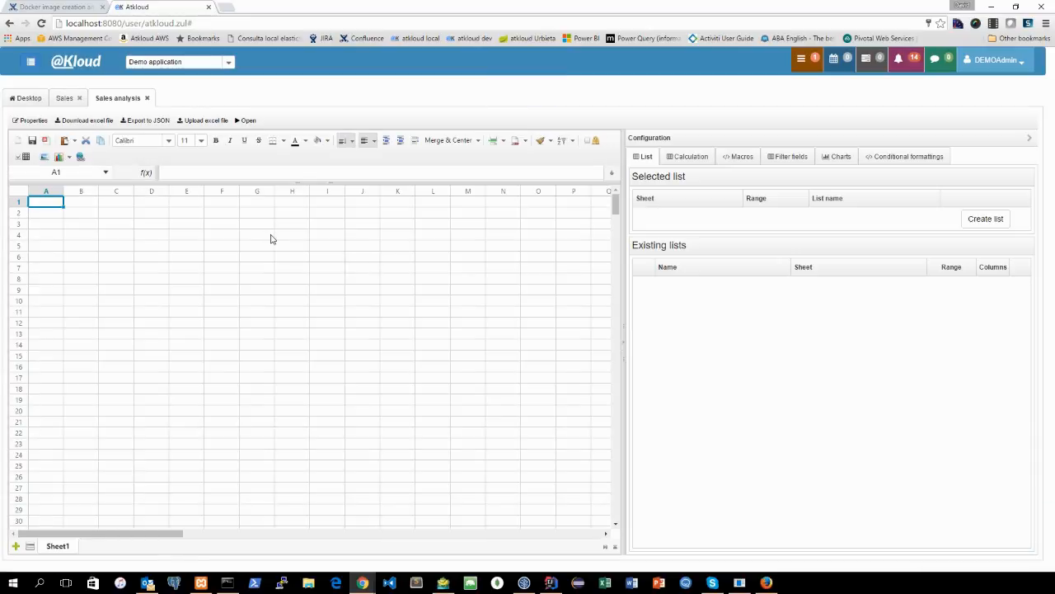
pyautogui.moveTo(64, 191); pyautogui.dragTo(43, 192)
# Enter the column headings City in cell B2 and Amount in cell C2
pyautogui.click(72, 213)
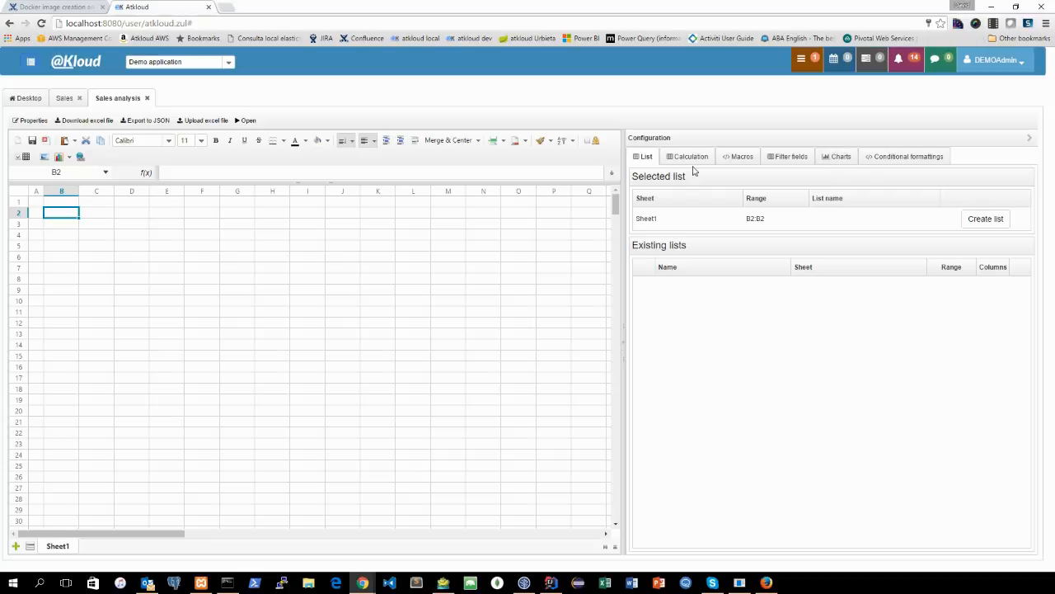
pyautogui.click(157, 240)
pyautogui.click(62, 217)
pyautogui.write('C')
pyautogui.press('Tab')
pyautogui.write('Amo')
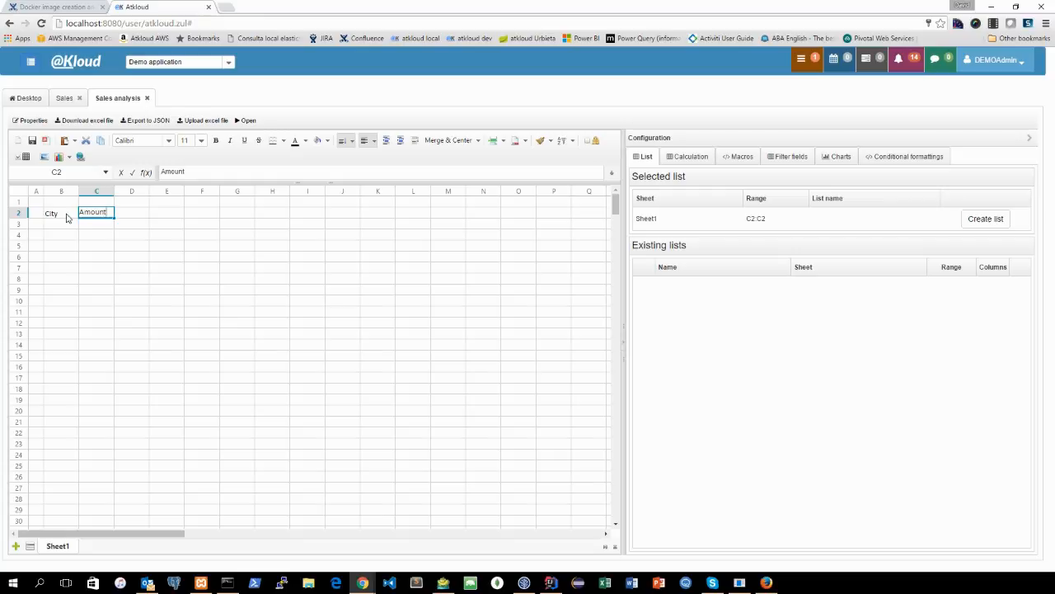
pyautogui.press('Return')
# Widen columns B and C and apply all borders to the range B2:C5
pyautogui.moveTo(61, 214); pyautogui.dragTo(110, 259)
pyautogui.moveTo(60, 214); pyautogui.dragTo(94, 247)
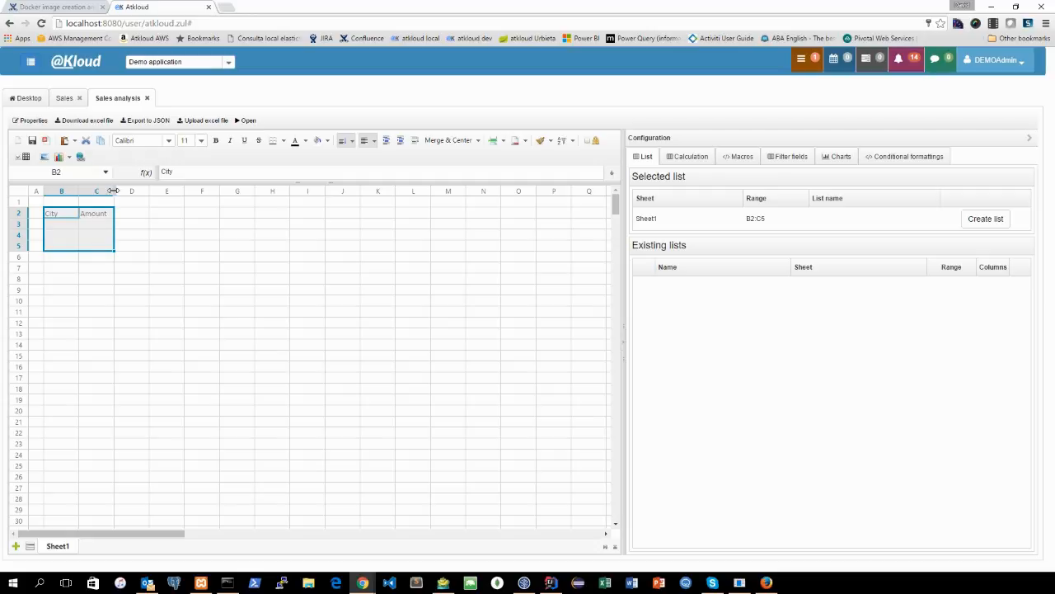
pyautogui.moveTo(116, 190)
pyautogui.mouseDown()
pyautogui.moveTo(139, 190)
pyautogui.moveTo(96, 190)
pyautogui.moveTo(118, 190)
pyautogui.mouseUp()
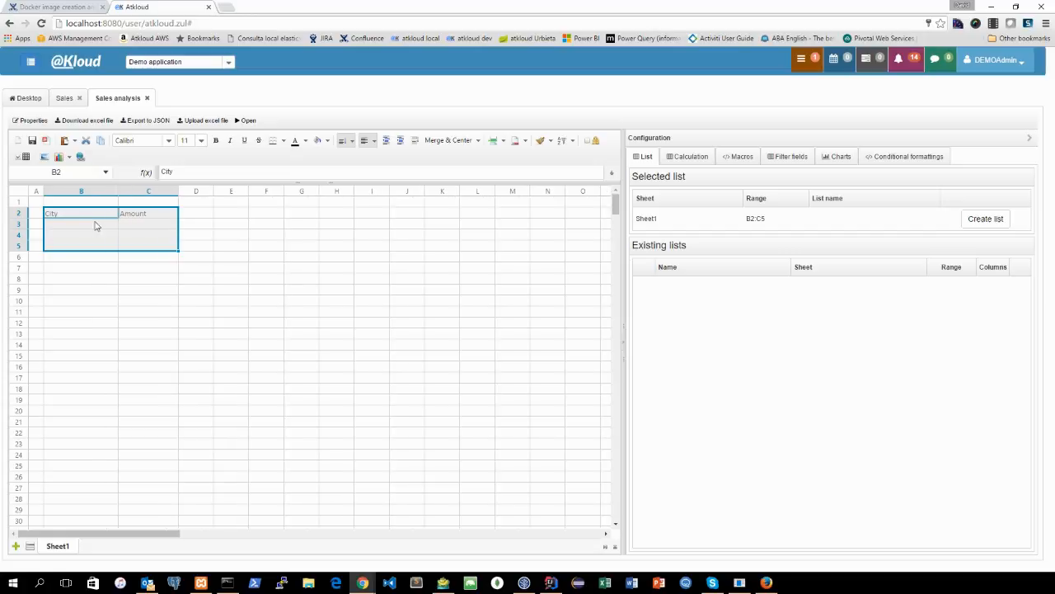
pyautogui.click(282, 141)
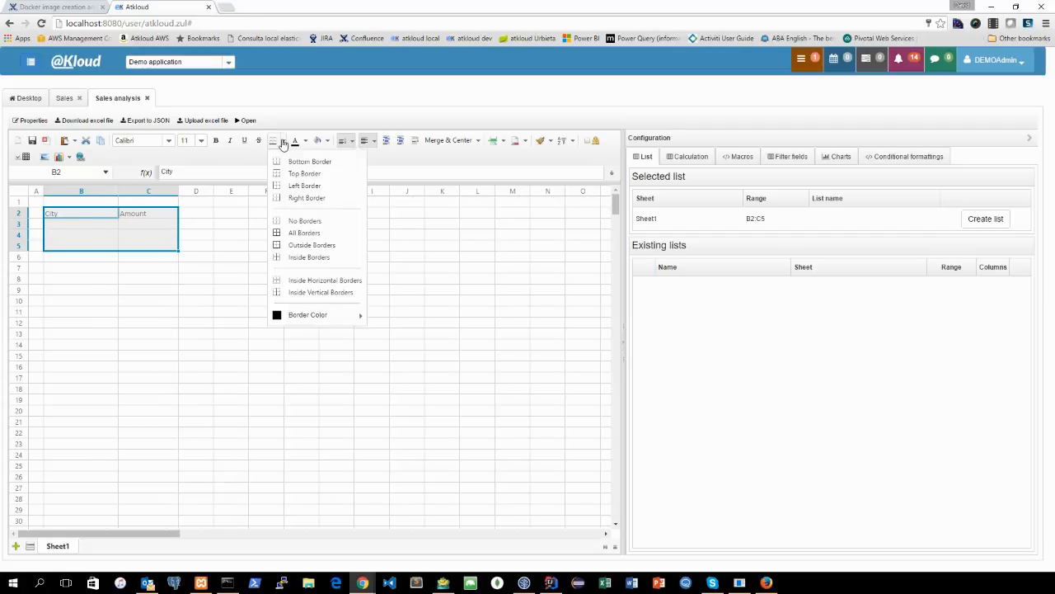
pyautogui.click(302, 236)
# Make the City and Amount headings in B2:C2 bold
pyautogui.moveTo(71, 214); pyautogui.dragTo(141, 214)
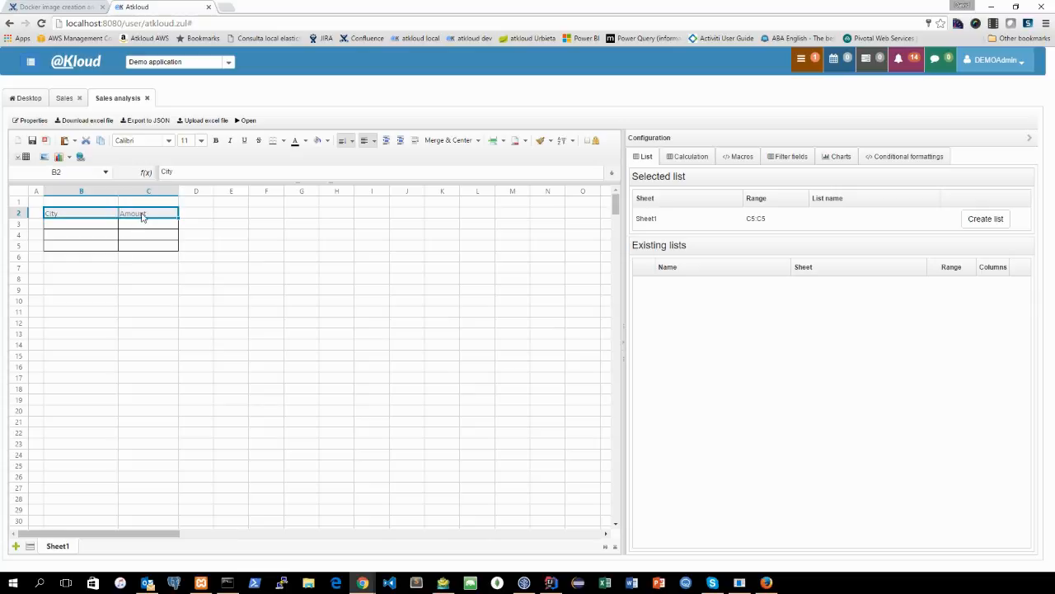
pyautogui.click(215, 140)
pyautogui.click(109, 227)
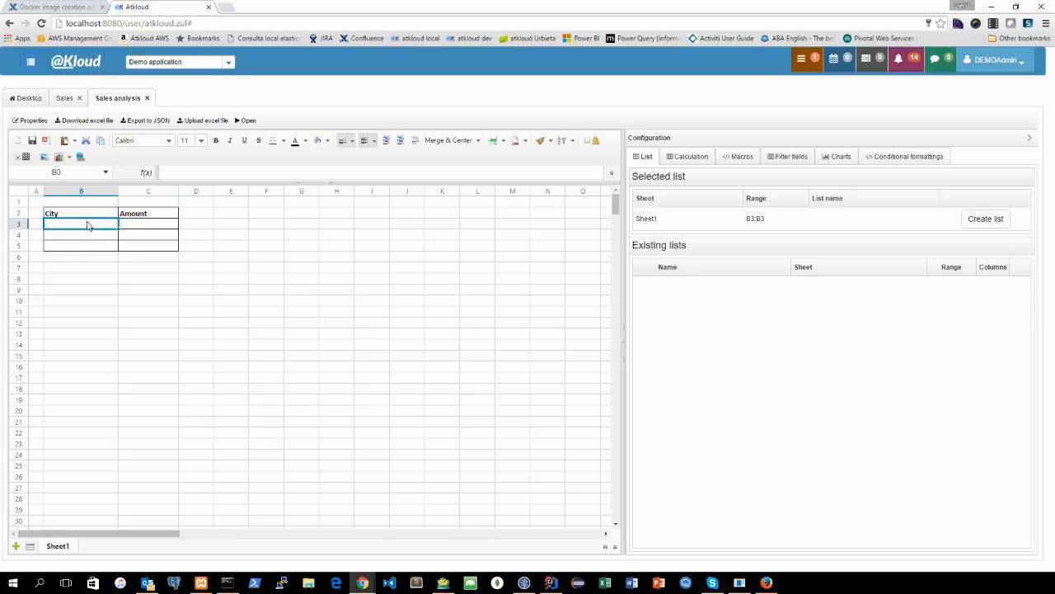
# Format the amount cells C3:C5 with the Currency number format and save the sheet
pyautogui.moveTo(164, 226); pyautogui.dragTo(158, 242)
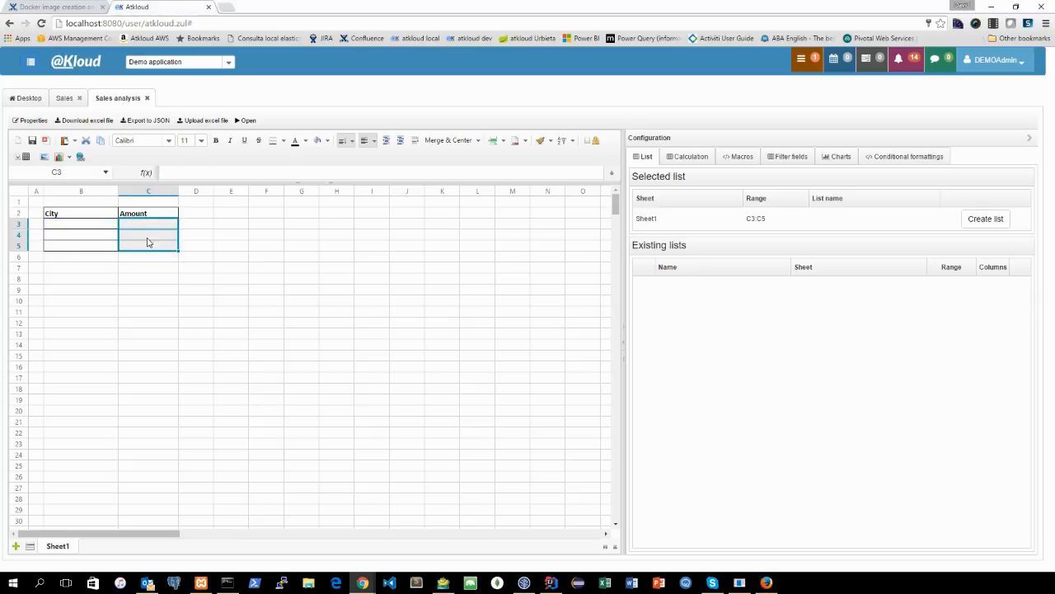
pyautogui.rightClick(153, 238)
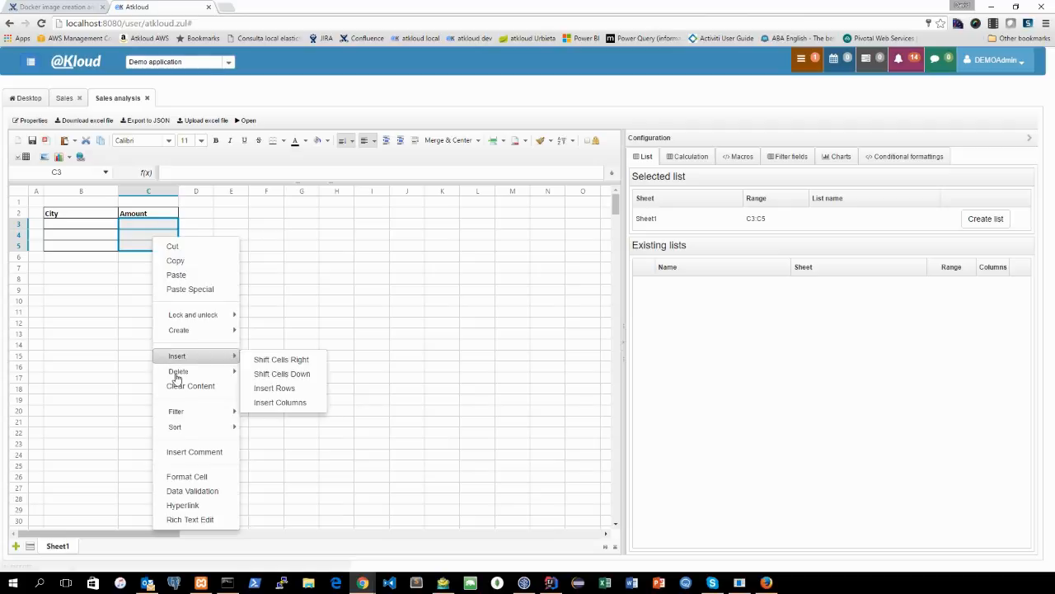
pyautogui.click(192, 483)
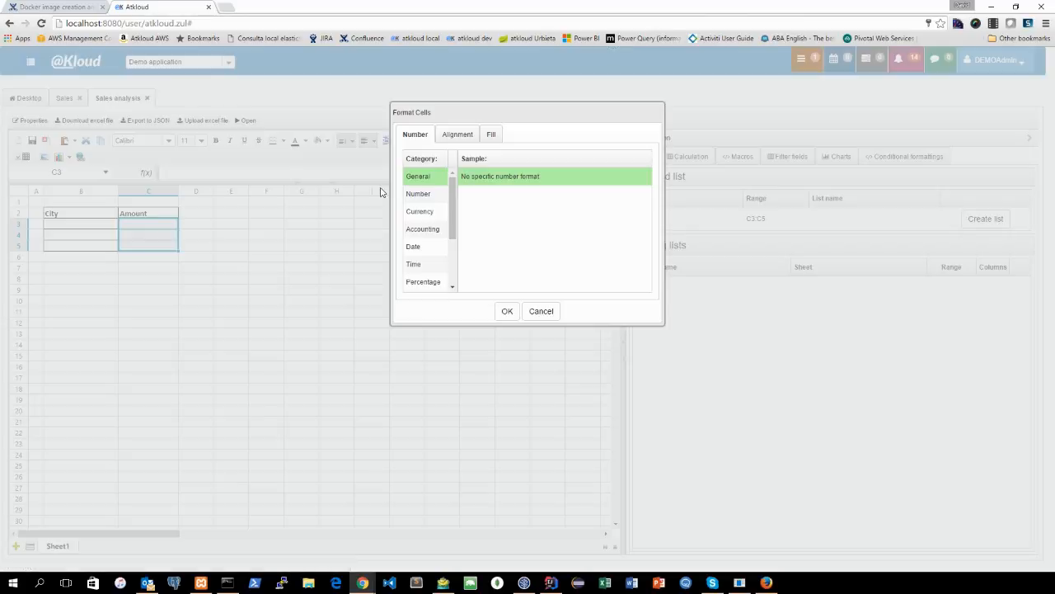
pyautogui.click(419, 213)
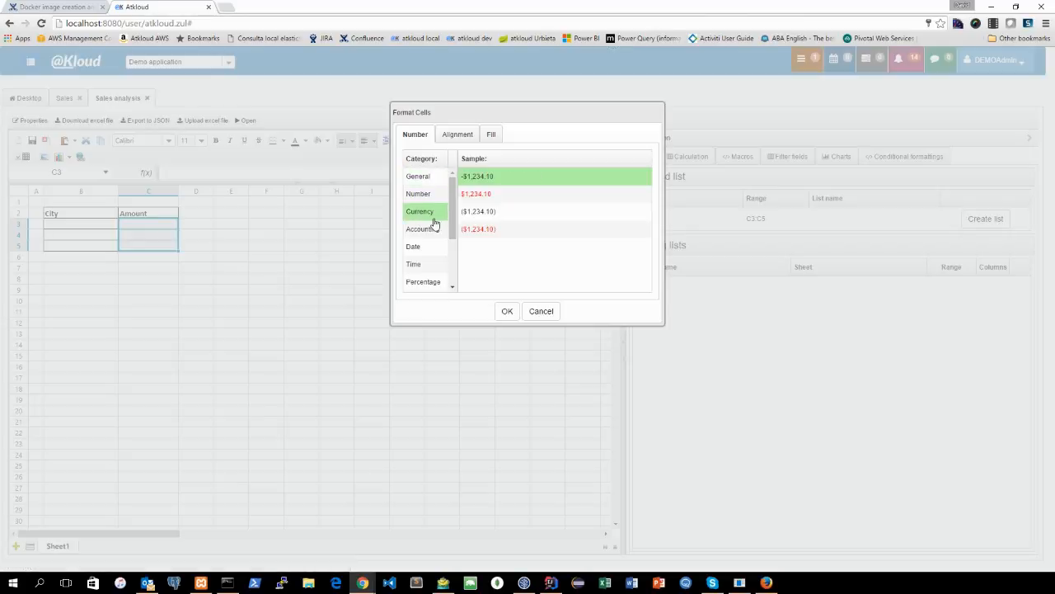
pyautogui.click(507, 310)
pyautogui.click(206, 259)
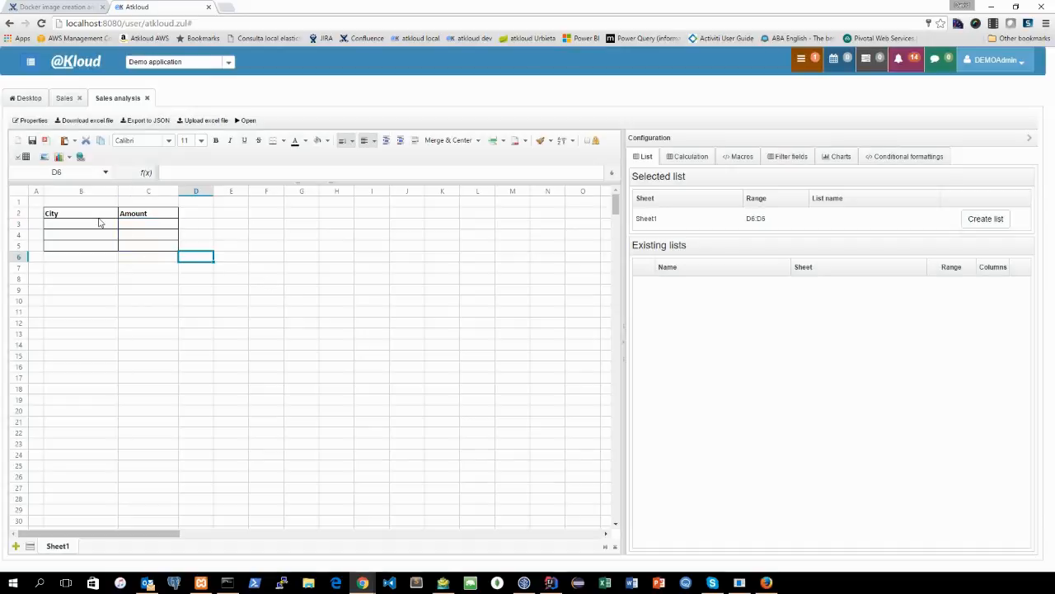
pyautogui.click(32, 142)
pyautogui.click(190, 247)
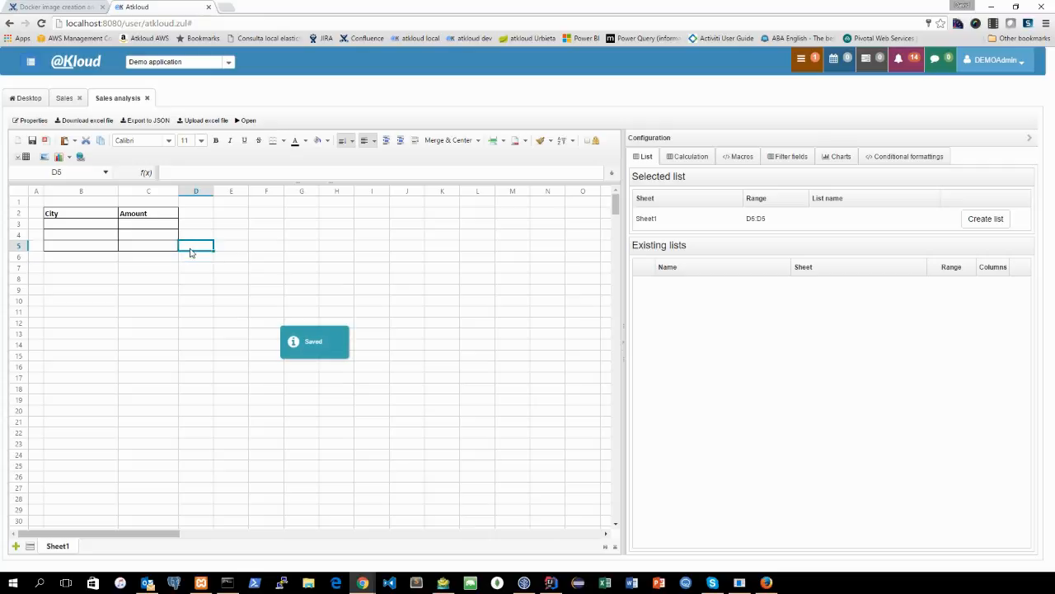
# Start a calculation on the range B2:C5, named Sales by city, with the first row containing column names
pyautogui.moveTo(71, 213); pyautogui.dragTo(157, 247)
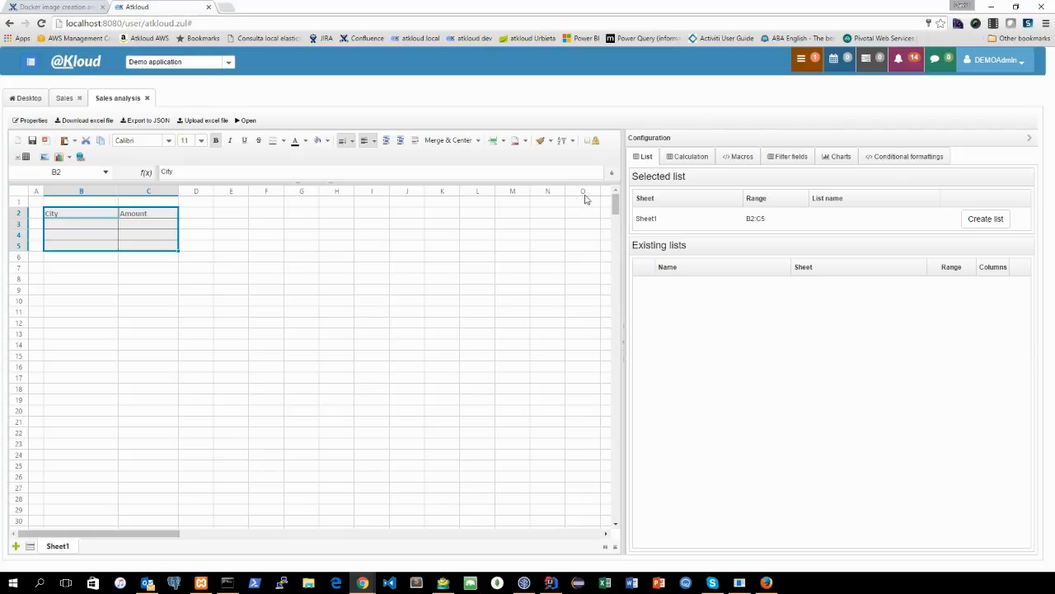
pyautogui.rightClick(95, 222)
pyautogui.moveTo(149, 312)
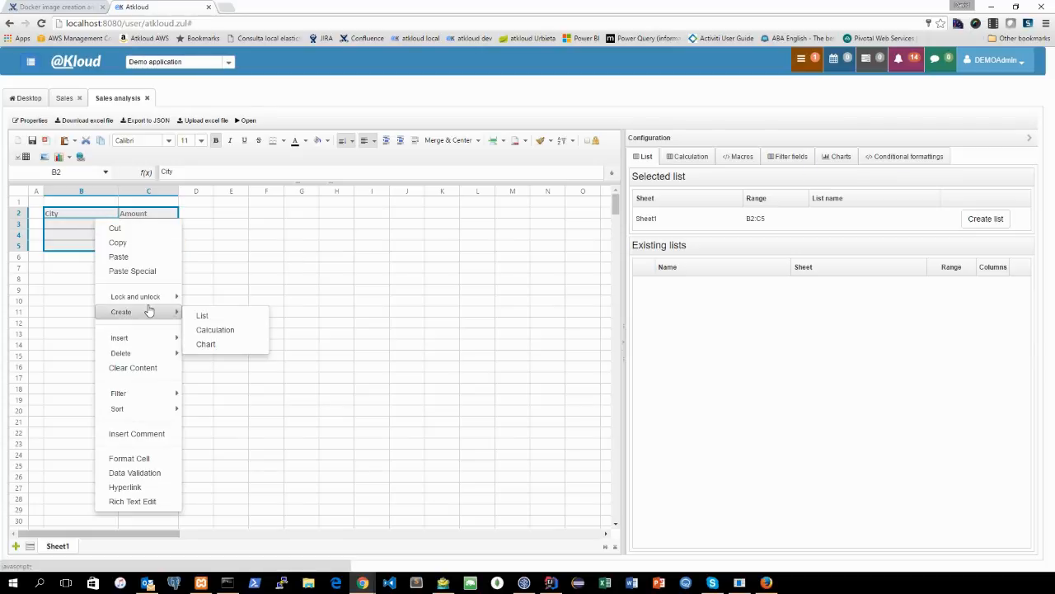
pyautogui.click(211, 330)
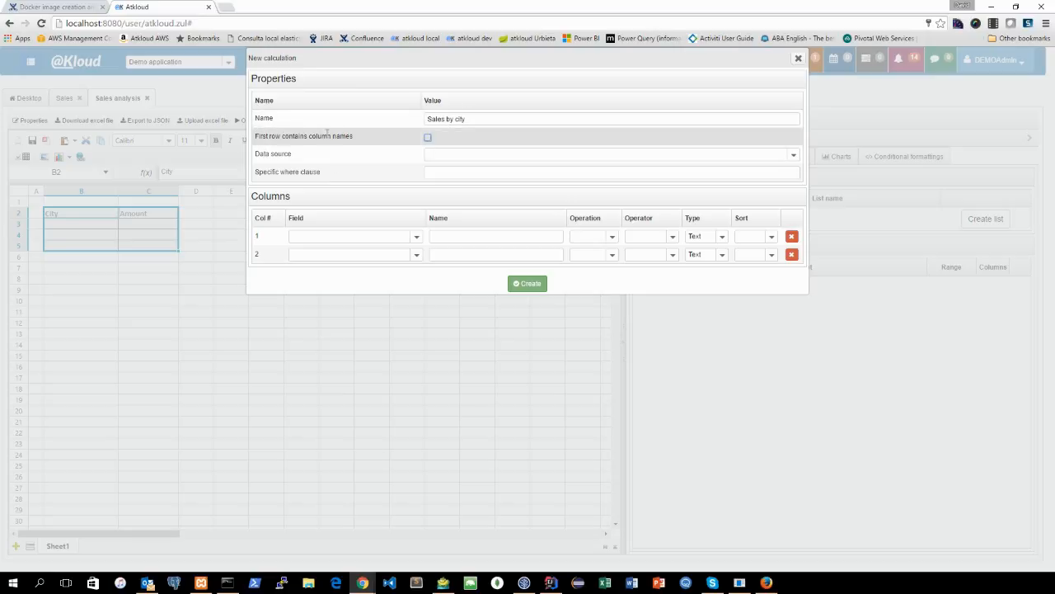
pyautogui.click(426, 139)
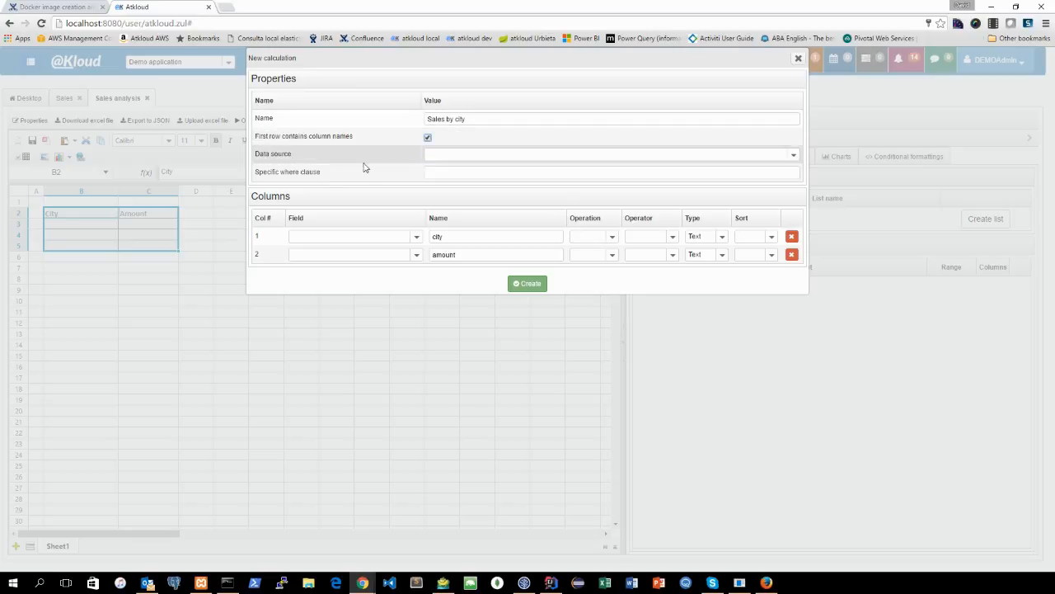
# Set the calculation's data source to Sales and leave the specific where clause empty
pyautogui.click(452, 156)
pyautogui.write('Sales')
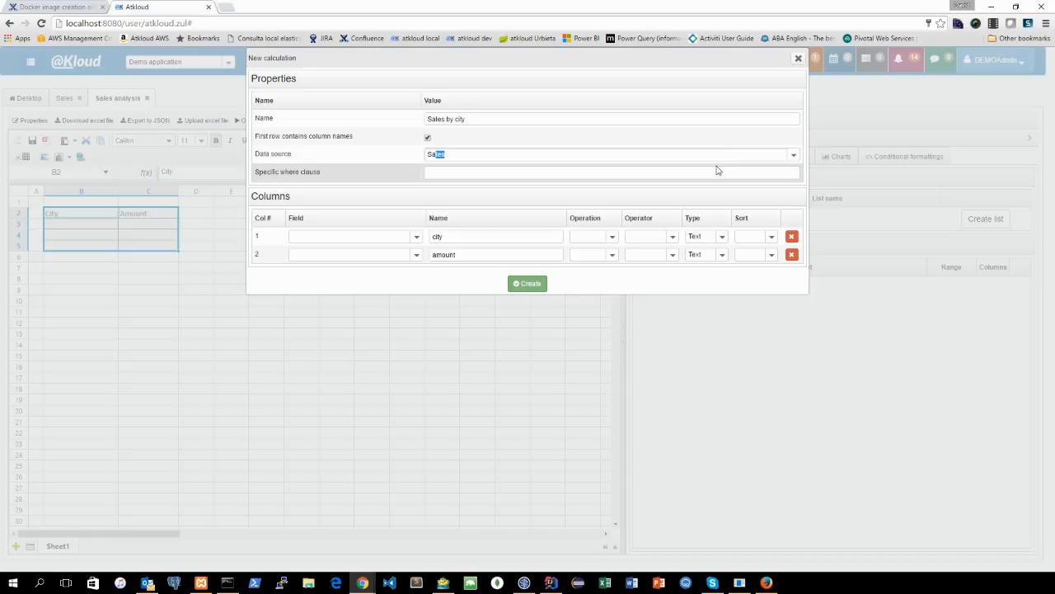
pyautogui.click(794, 154)
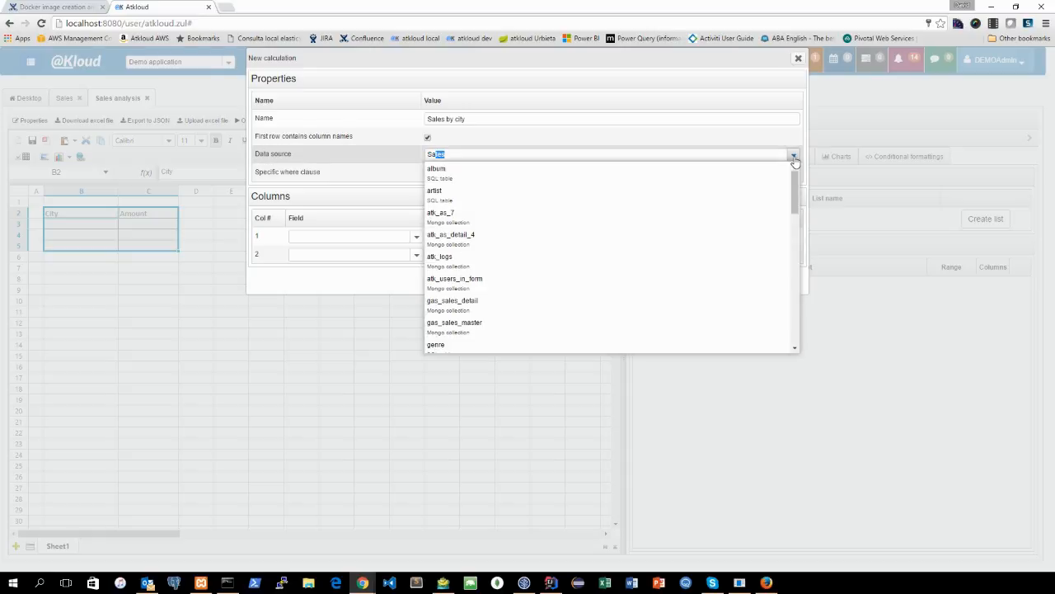
pyautogui.moveTo(795, 196); pyautogui.dragTo(783, 277)
pyautogui.click(460, 249)
pyautogui.click(481, 172)
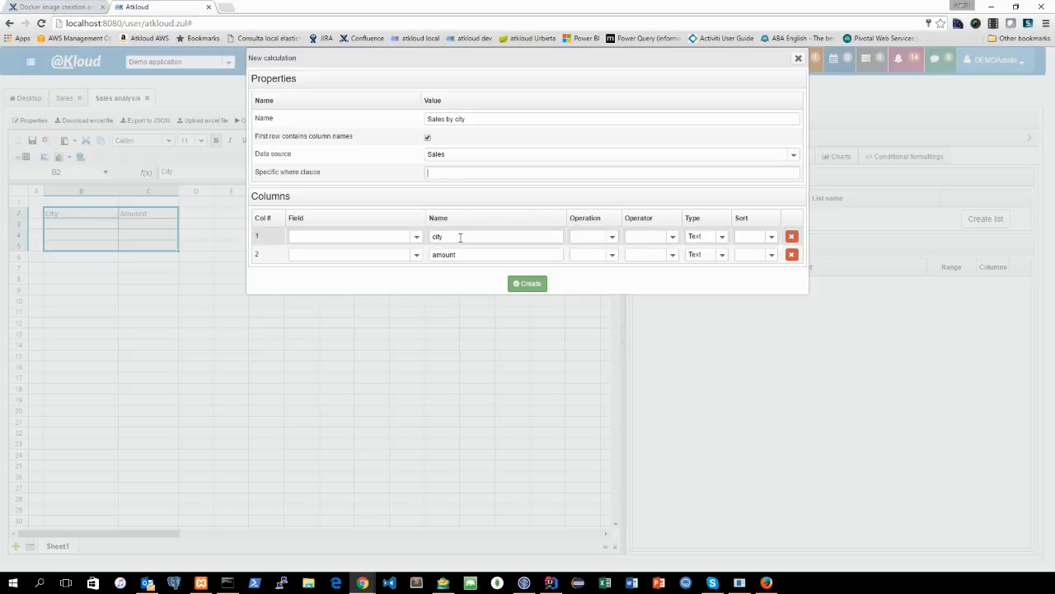
# Assign the city field to the calculation's first column and set its operation to Group by
pyautogui.click(411, 235)
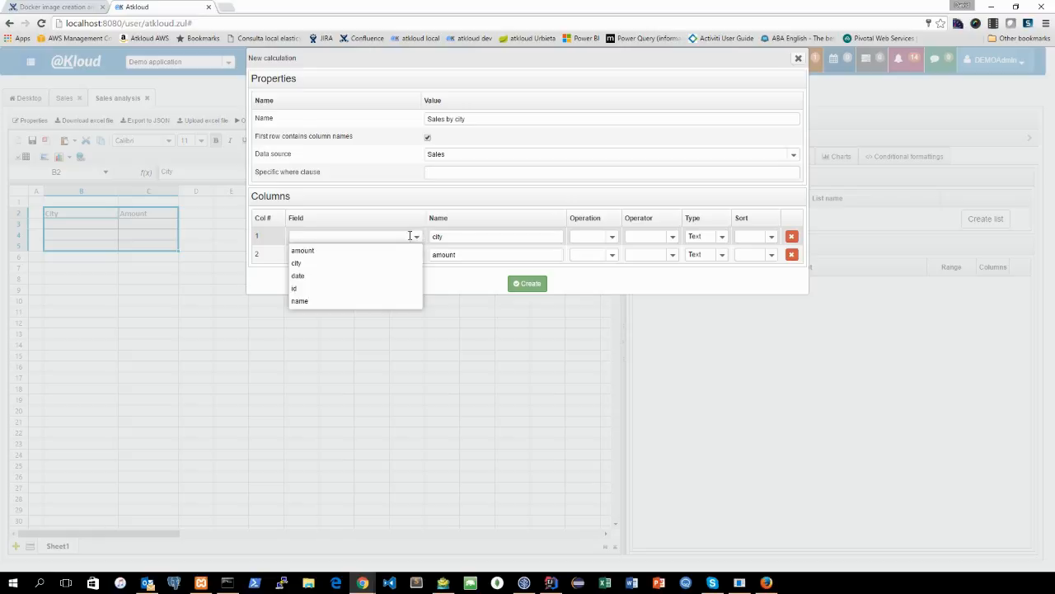
pyautogui.click(355, 263)
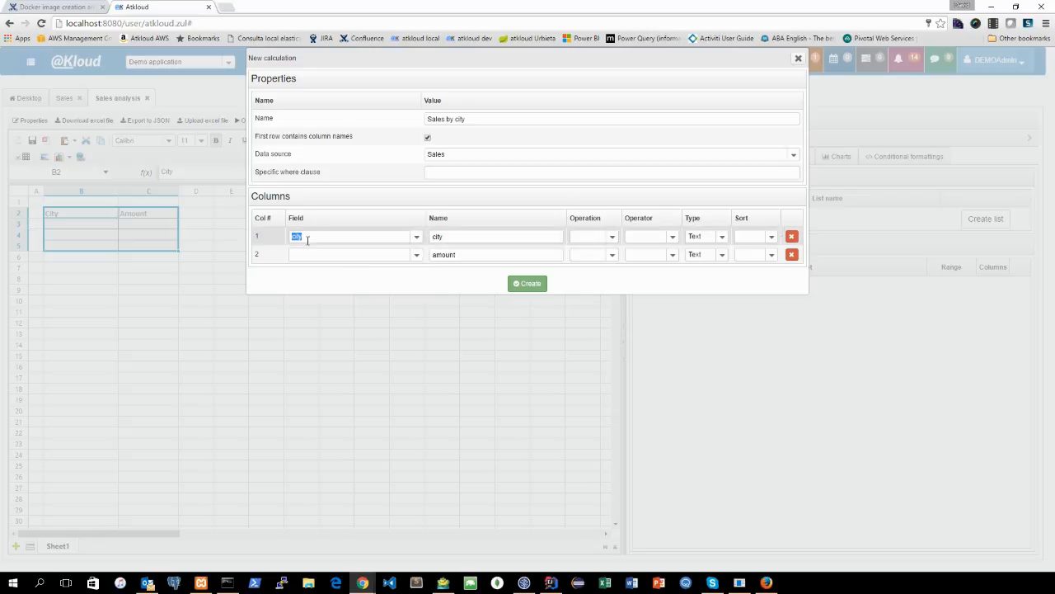
pyautogui.click(612, 235)
pyautogui.click(589, 250)
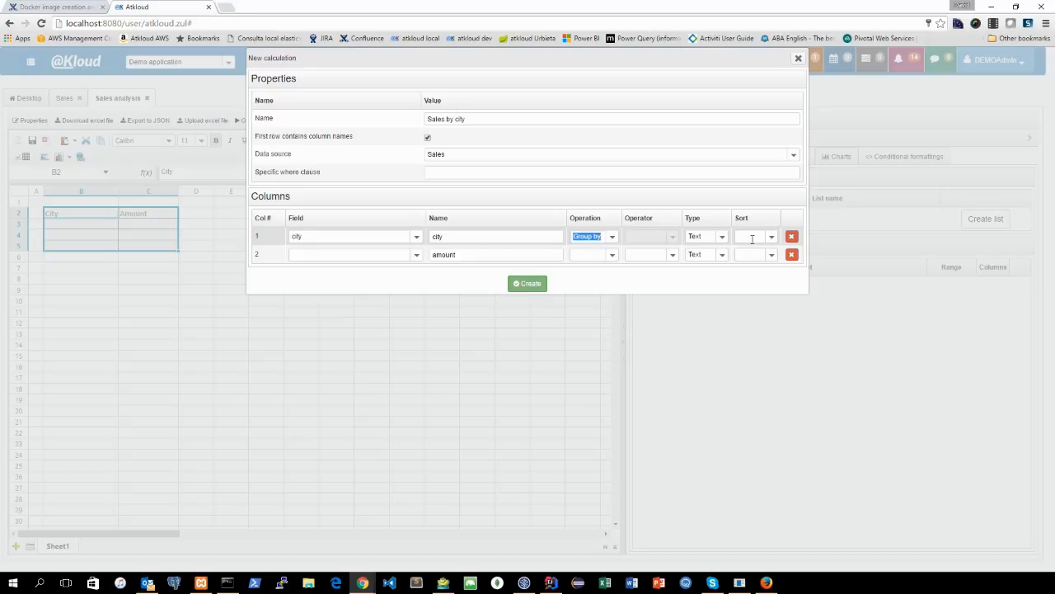
# Set the second column to the amount field as a Calculation with operator Sum, type Double and Descending sort
pyautogui.click(417, 254)
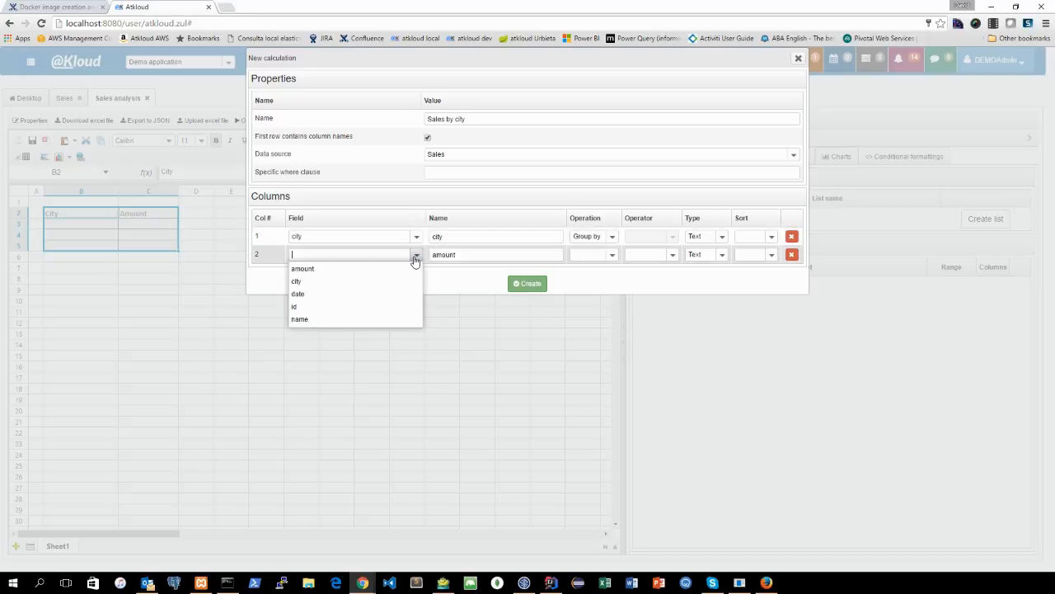
pyautogui.click(347, 274)
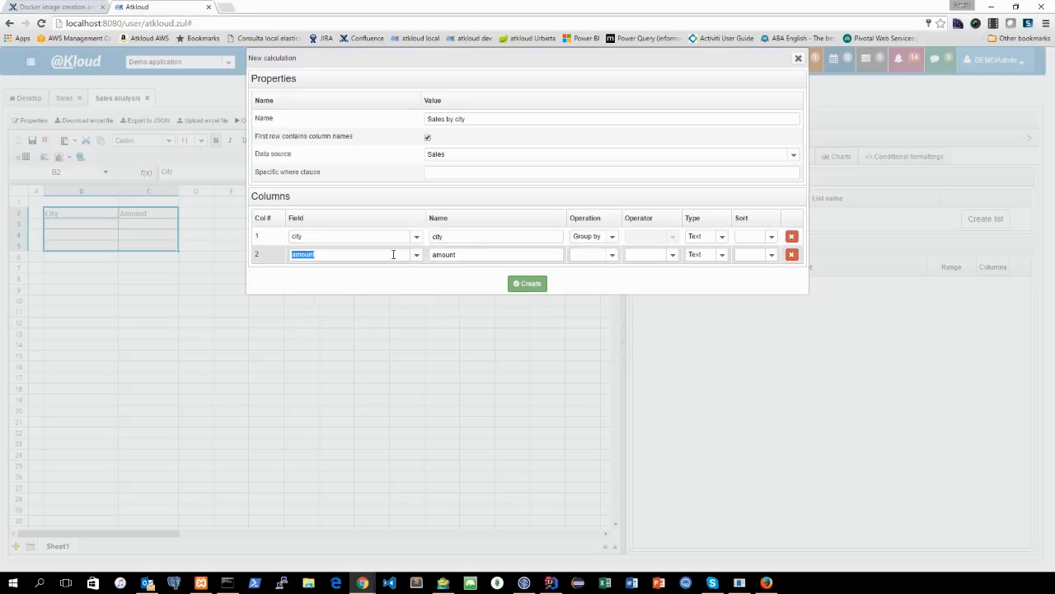
pyautogui.click(613, 254)
pyautogui.click(600, 282)
pyautogui.click(672, 255)
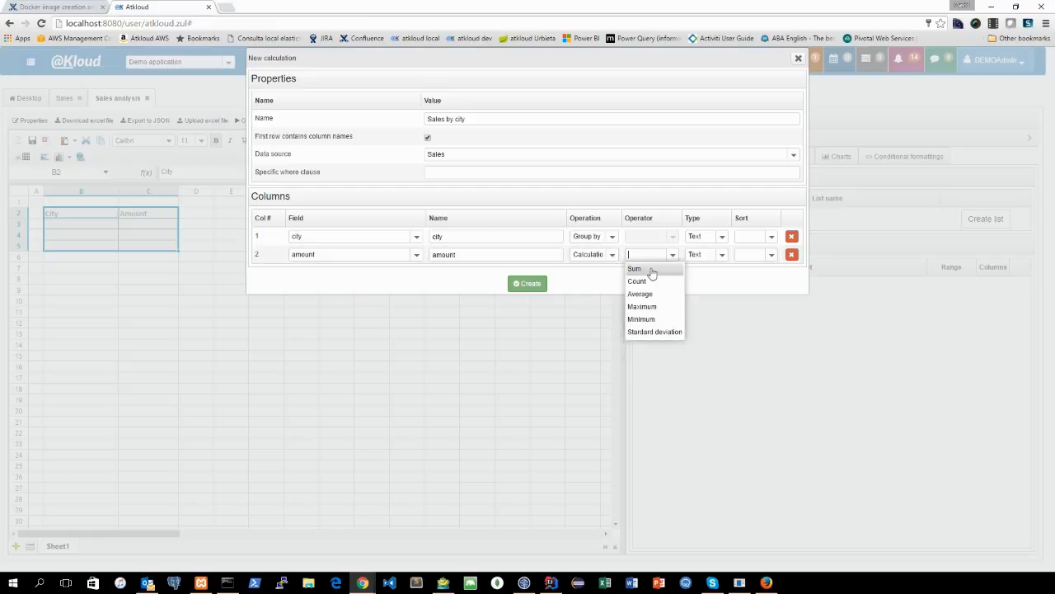
pyautogui.click(651, 270)
pyautogui.click(722, 254)
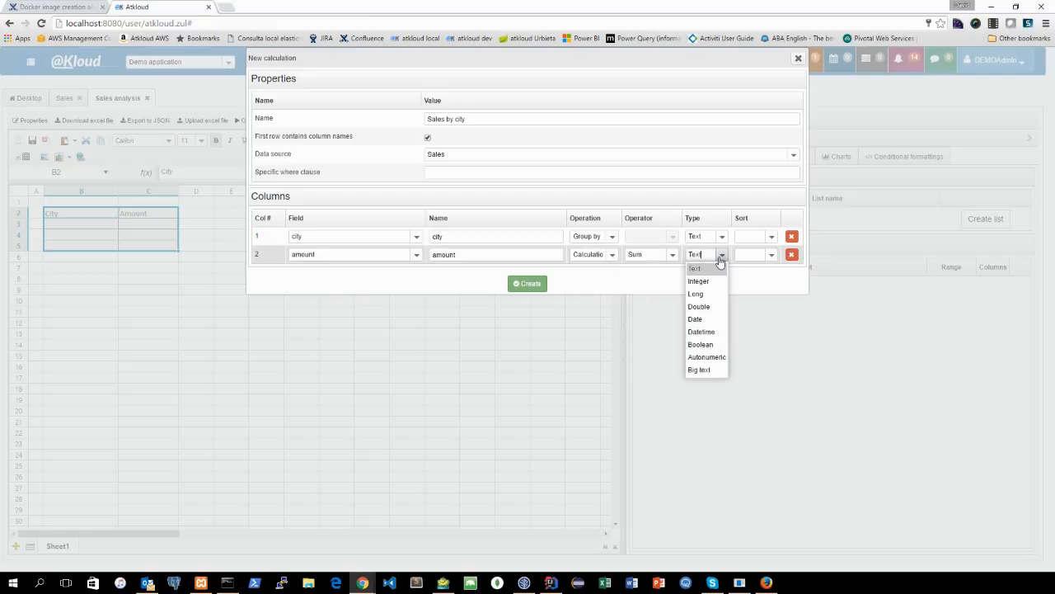
pyautogui.click(708, 306)
pyautogui.click(770, 257)
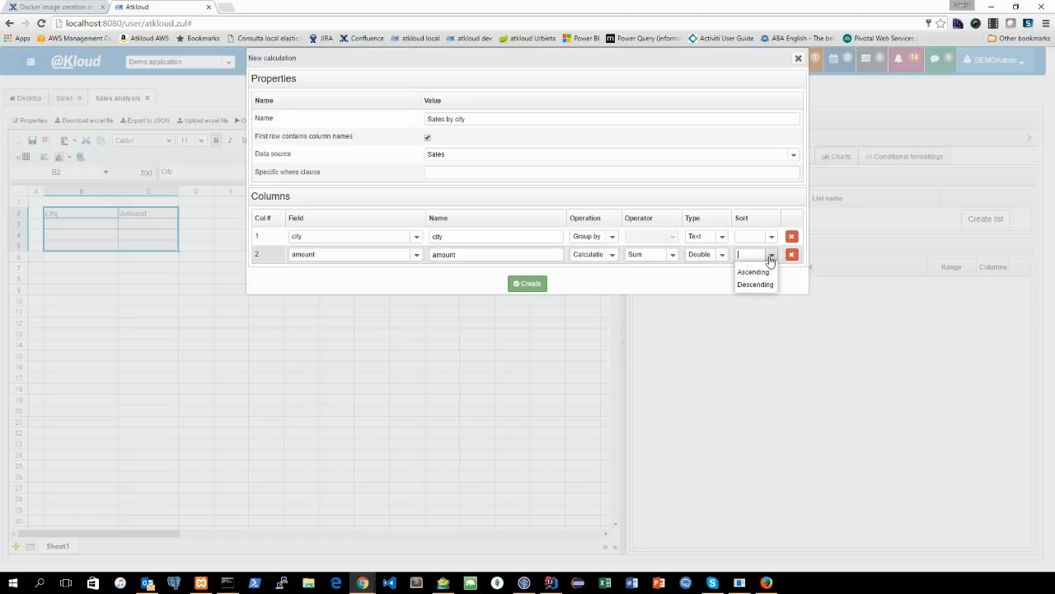
pyautogui.click(762, 284)
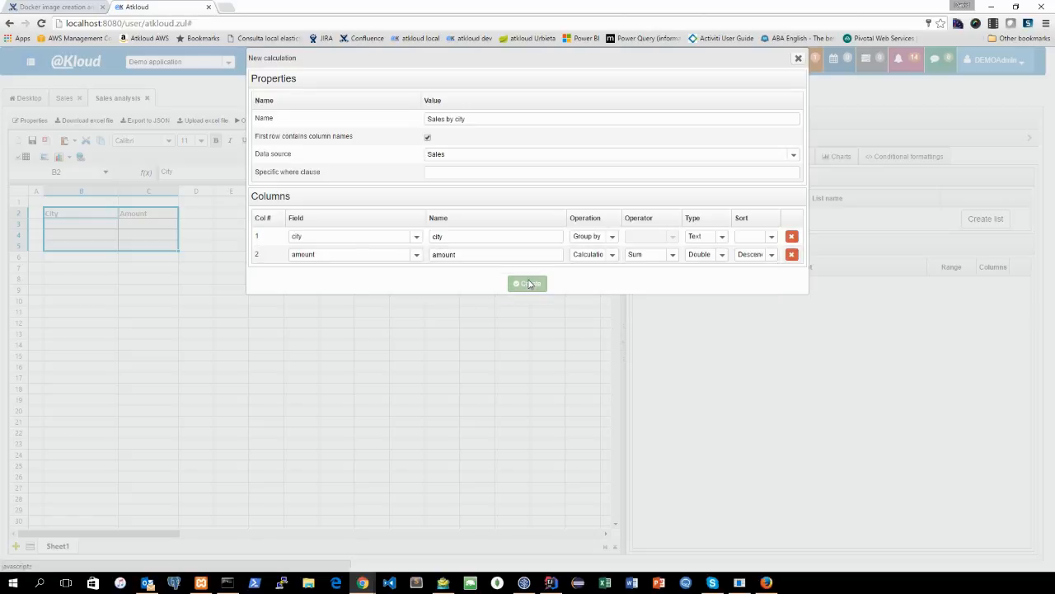
# Create the Sales by city calculation and save the Sales analysis sheet
pyautogui.click(529, 284)
pyautogui.click(231, 279)
pyautogui.click(33, 141)
pyautogui.click(273, 245)
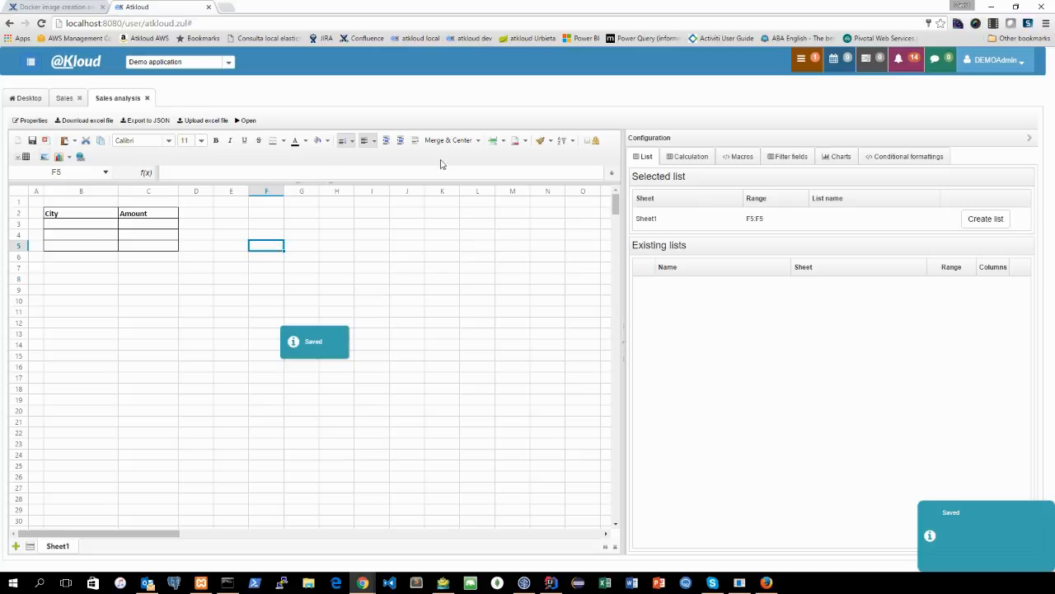
# Open the Sales analysis sheet in run view and check the amounts listed by city
pyautogui.click(249, 121)
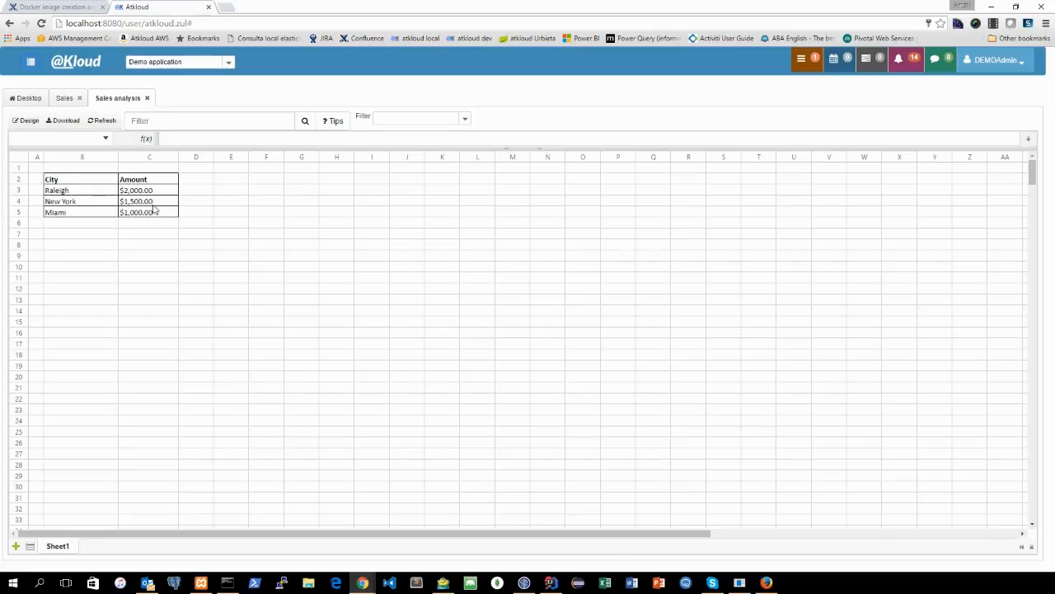
pyautogui.click(142, 192)
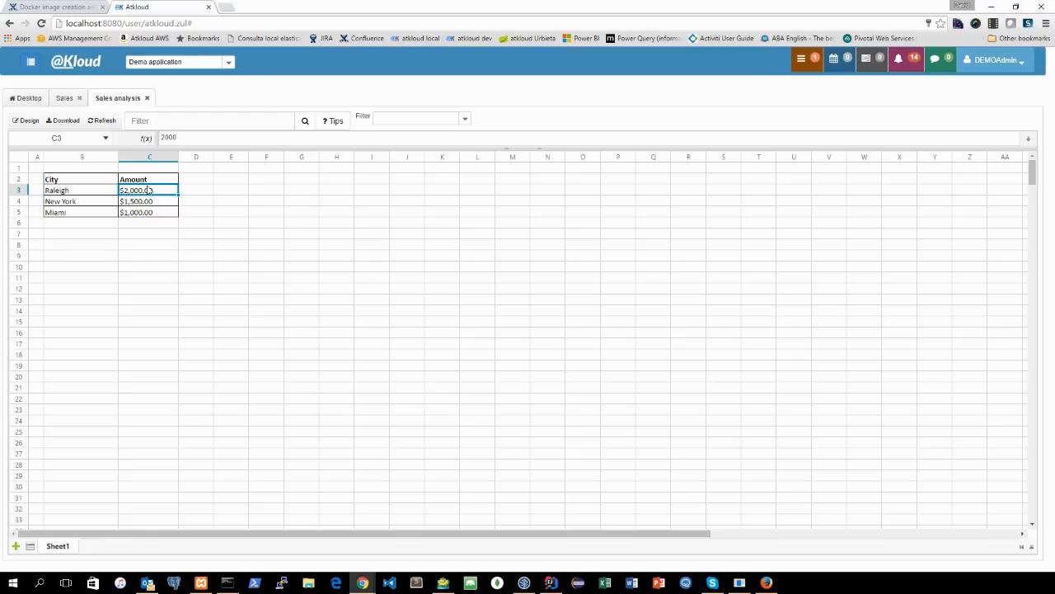
pyautogui.click(89, 191)
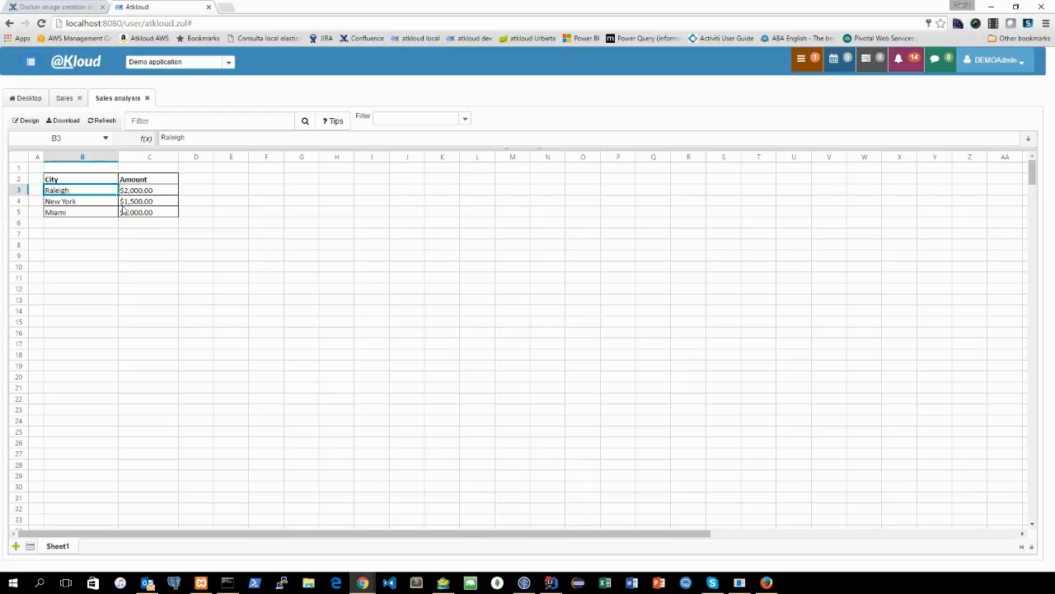
# Filter the analysis by the city field for Miami and New York, and remove the filter after viewing
pyautogui.click(464, 119)
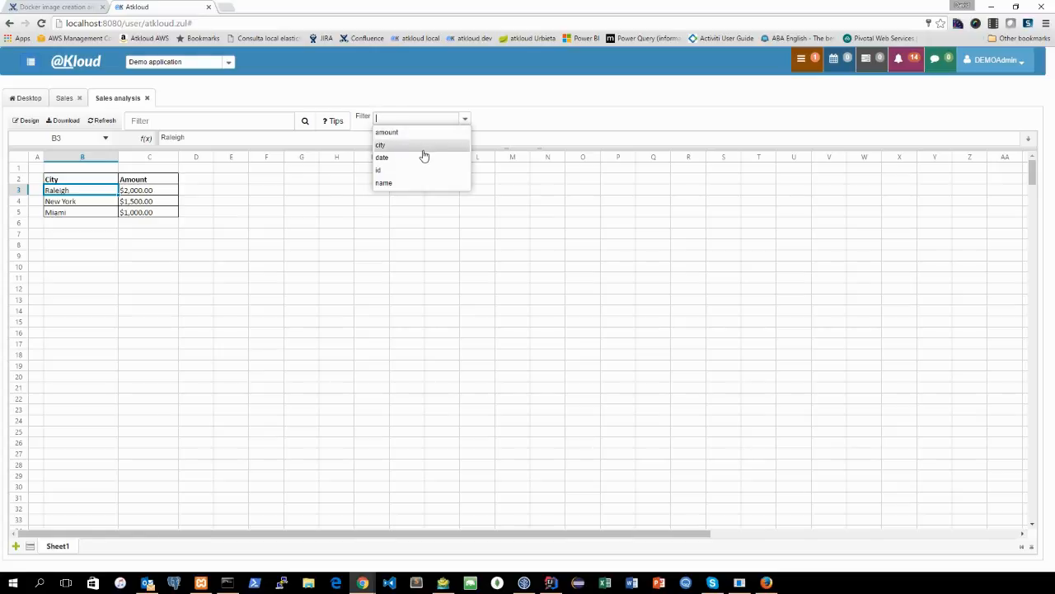
pyautogui.click(383, 145)
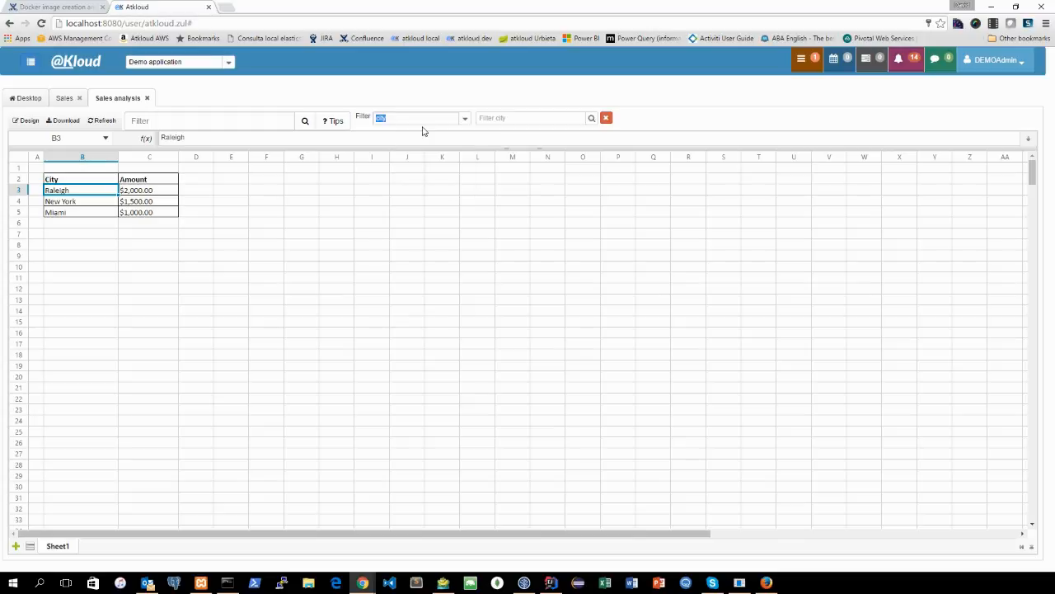
pyautogui.click(589, 117)
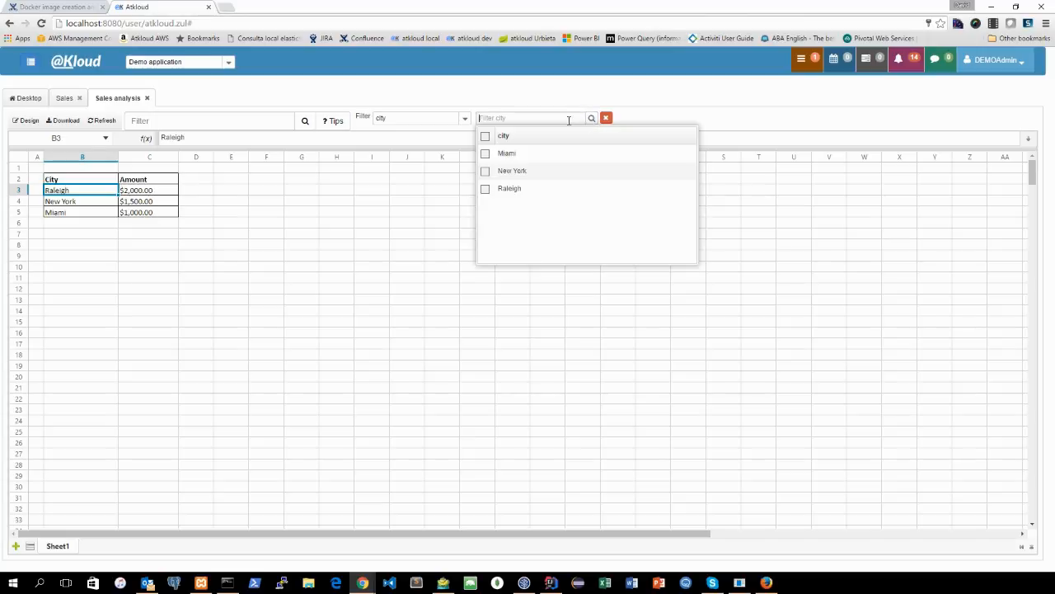
pyautogui.click(512, 155)
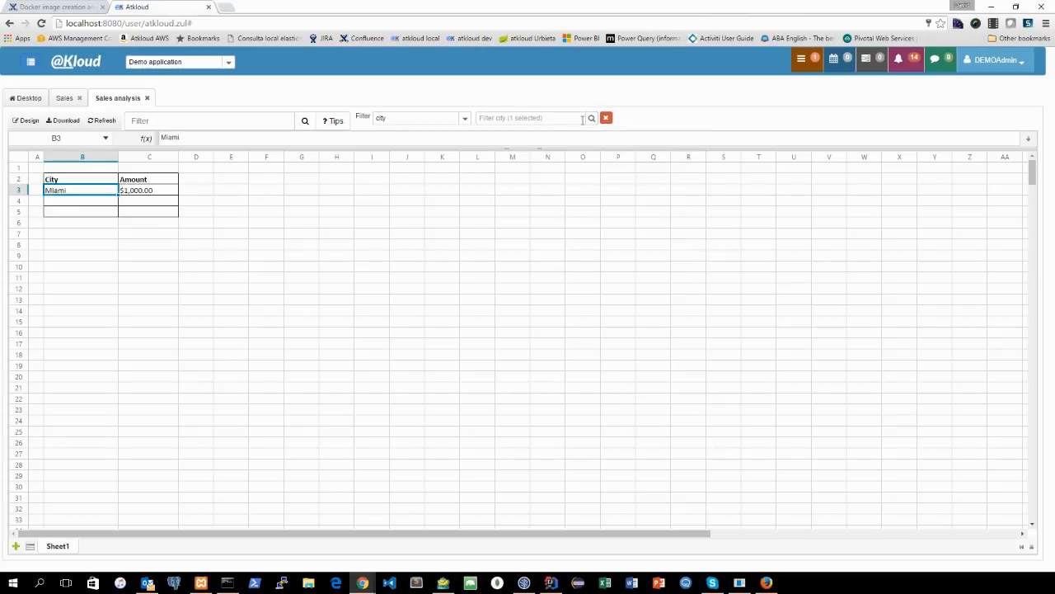
pyautogui.click(591, 118)
pyautogui.click(526, 173)
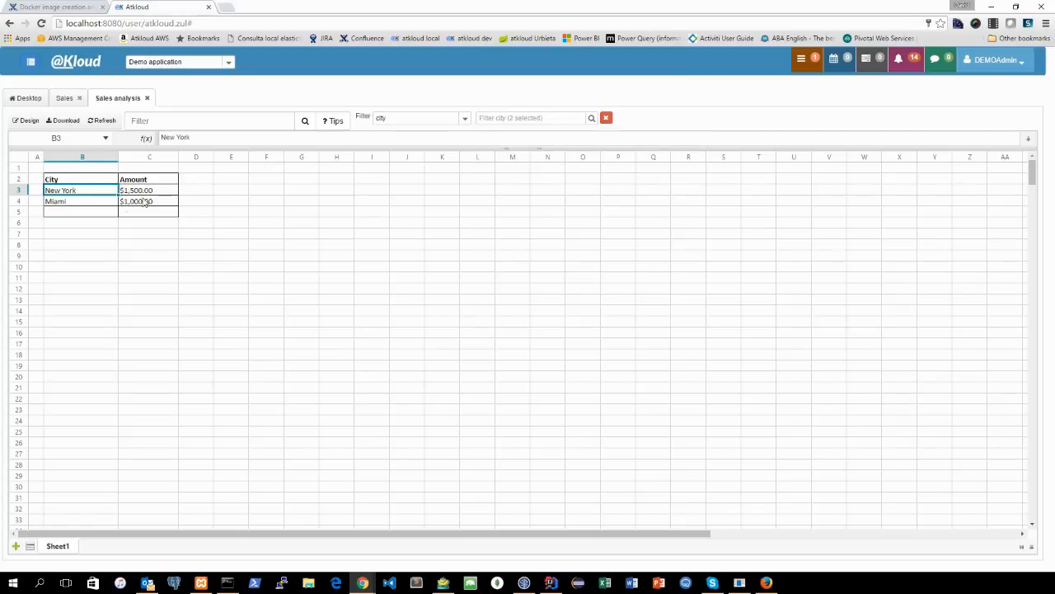
pyautogui.click(606, 117)
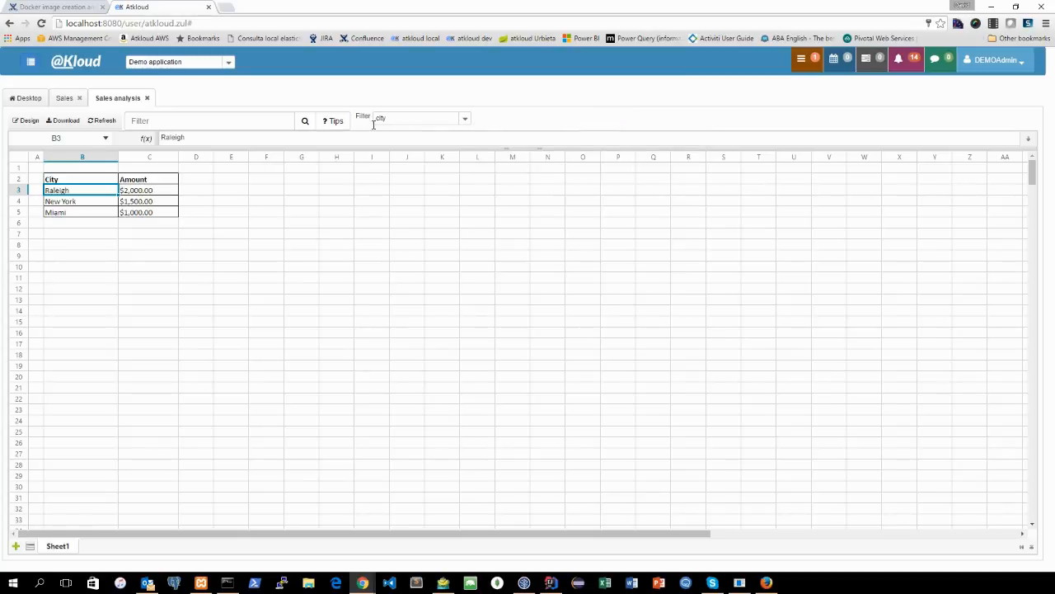
# Search the analysis with the general filter text miami
pyautogui.click(183, 122)
pyautogui.write('miami')
pyautogui.press('Return')
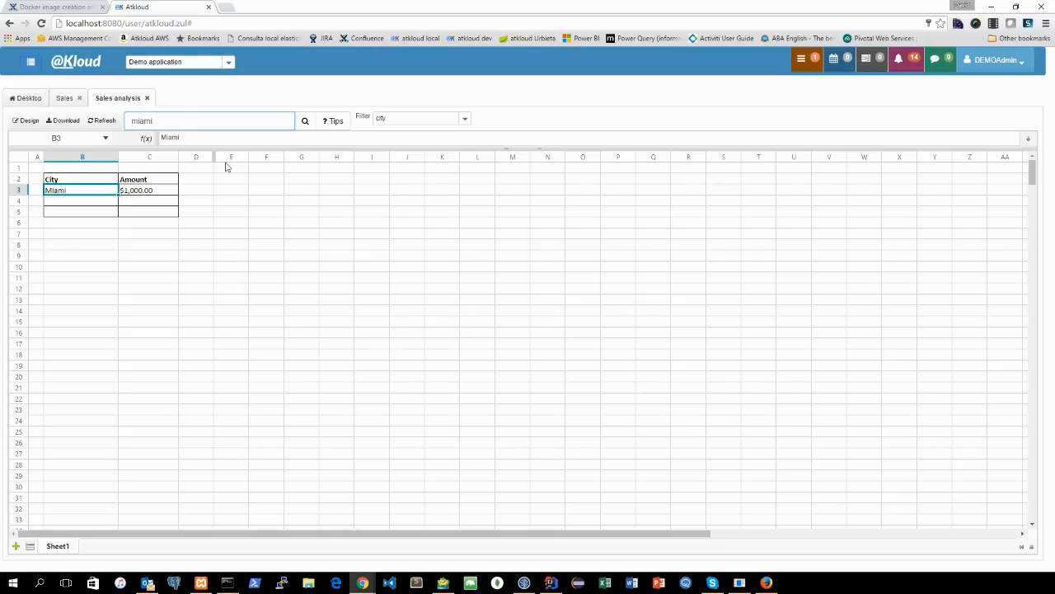
# Replace the general filter text with two people's first names to view their sales by city
pyautogui.click(465, 119)
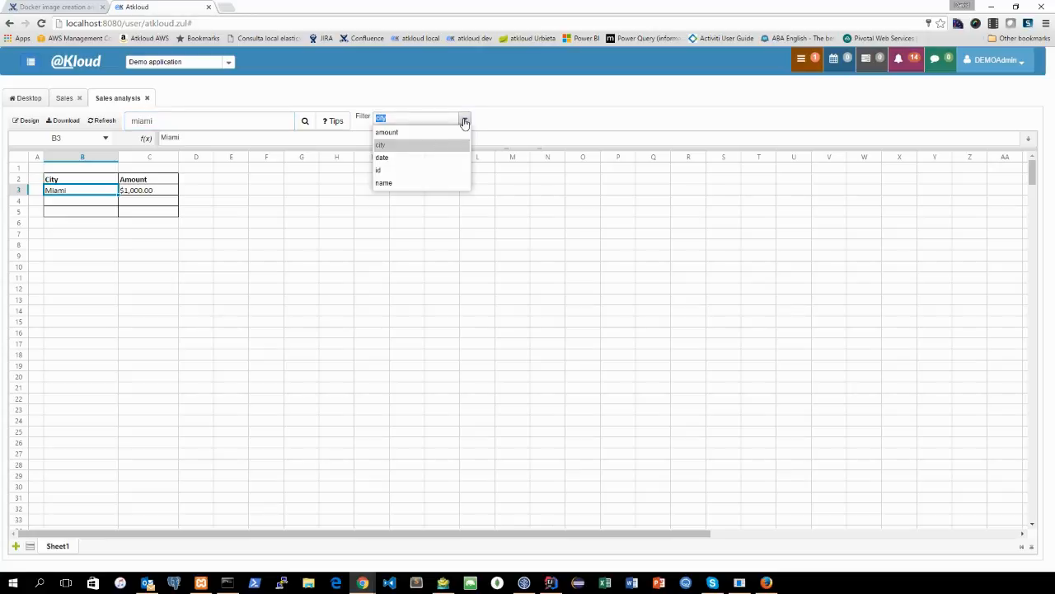
pyautogui.click(445, 146)
pyautogui.doubleClick(265, 116)
pyautogui.press('BackSpace')
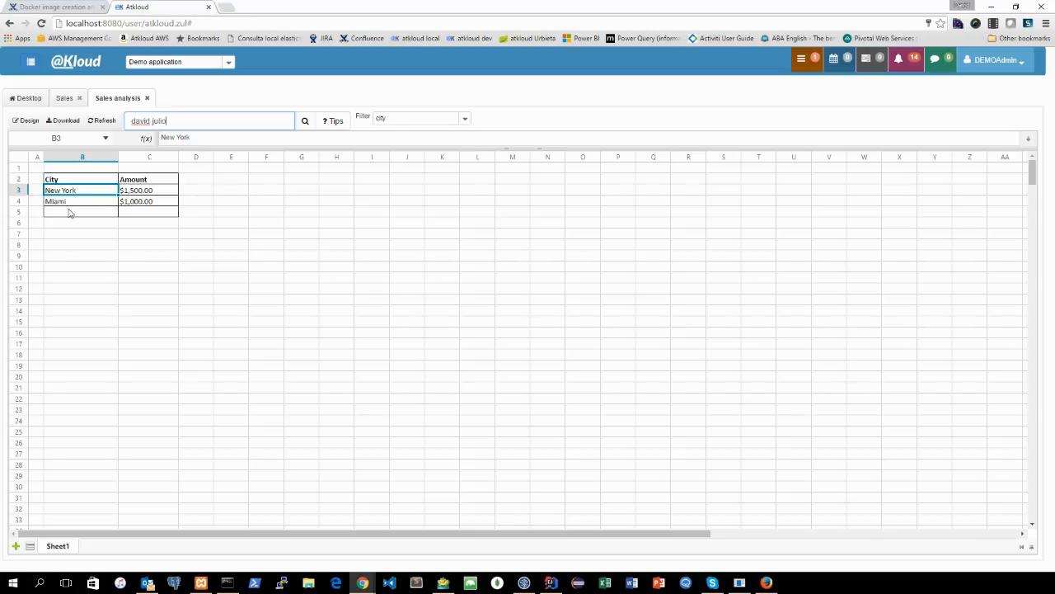
# Open saved Sales records 1 and 3 to compare their cities and amounts with the filtered analysis
pyautogui.click(64, 99)
pyautogui.click(97, 188)
pyautogui.click(99, 218)
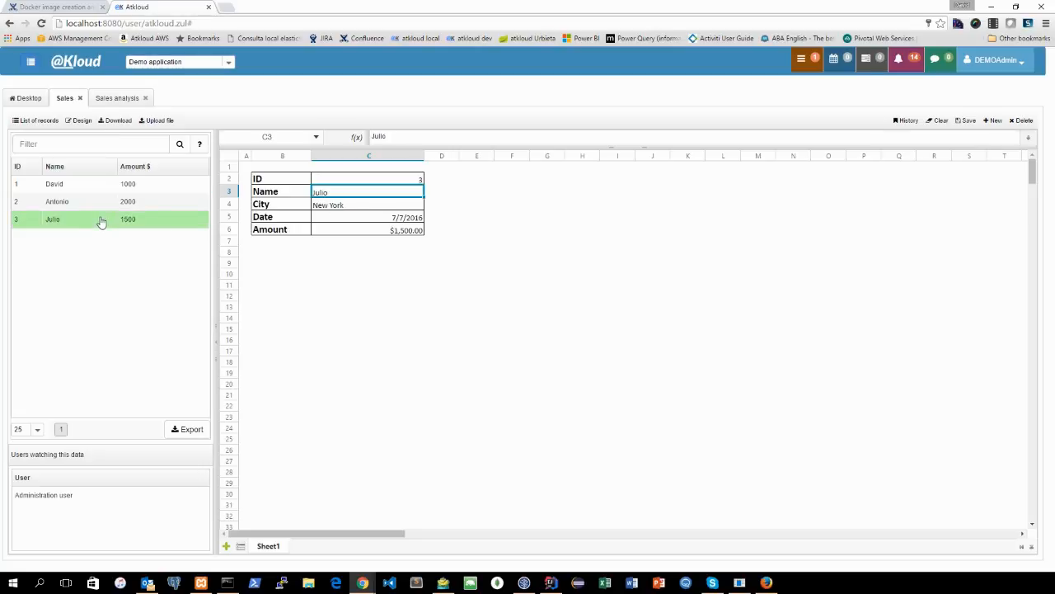
pyautogui.click(118, 102)
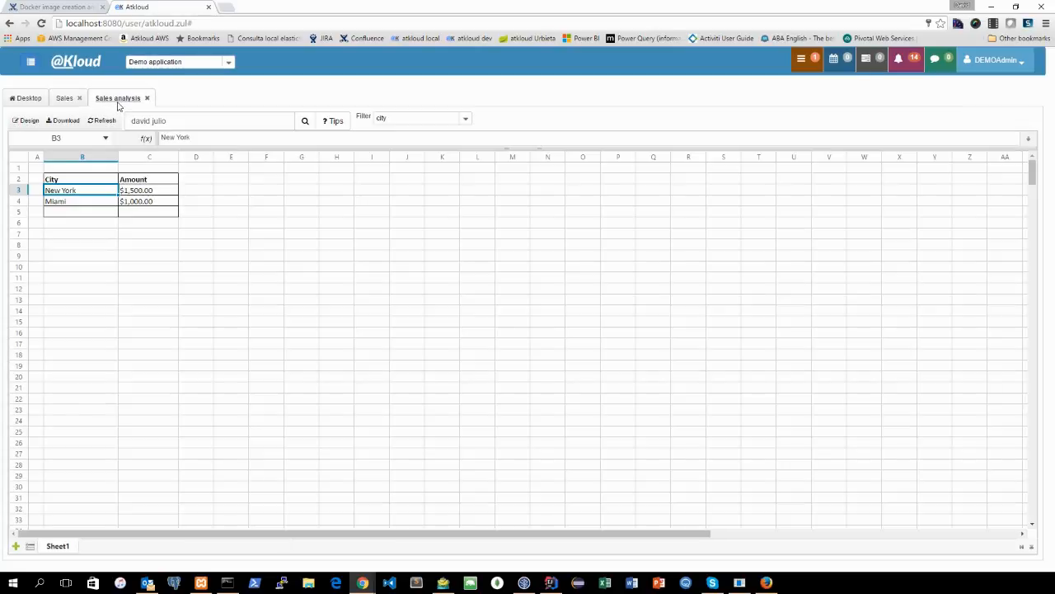
# Start a new Sales record, entering the person's first name and choosing New York as the city
pyautogui.click(64, 100)
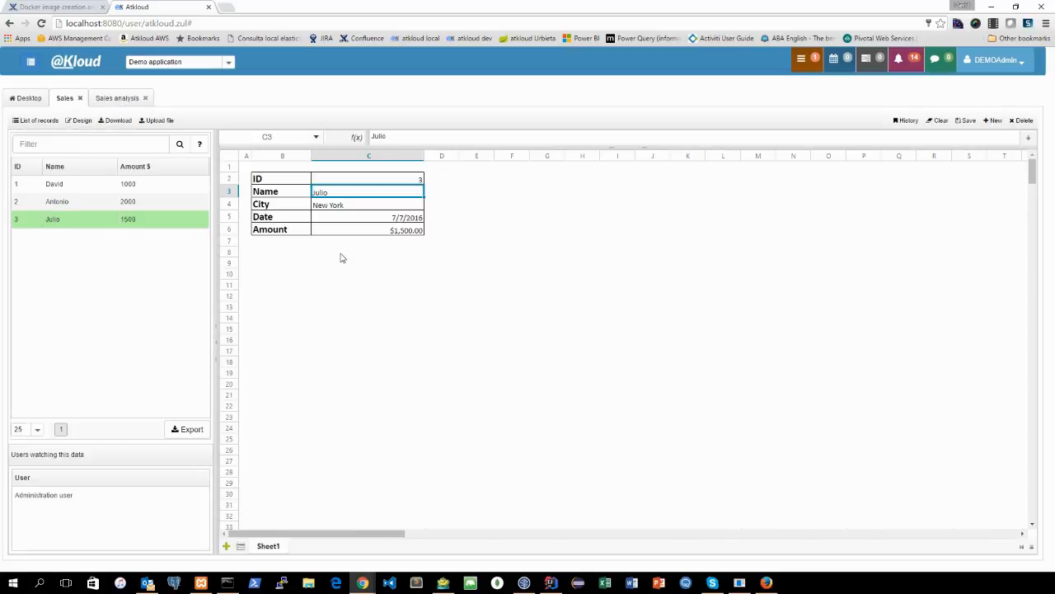
pyautogui.click(965, 121)
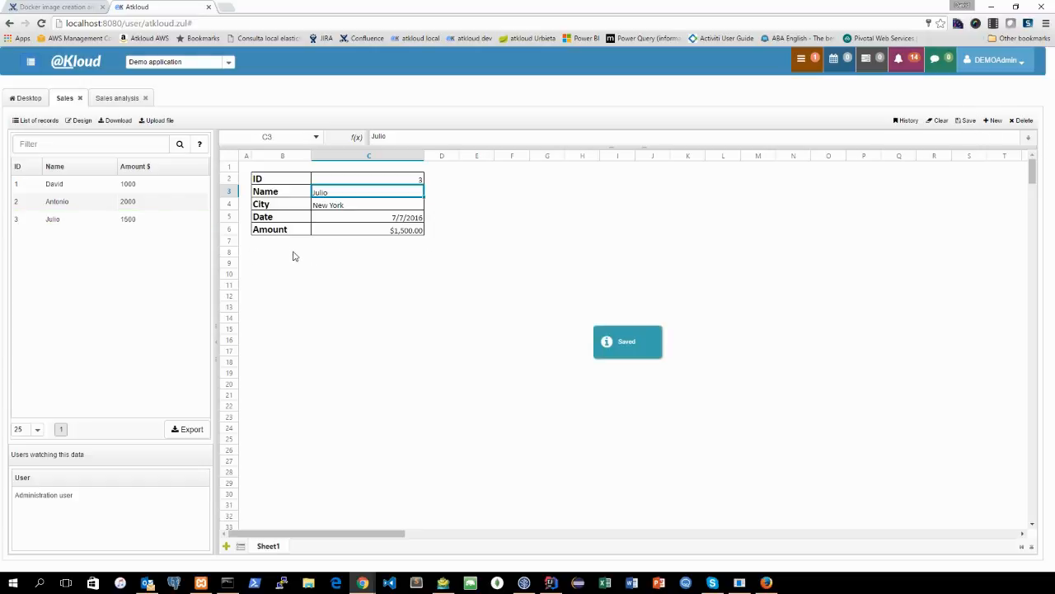
pyautogui.click(993, 120)
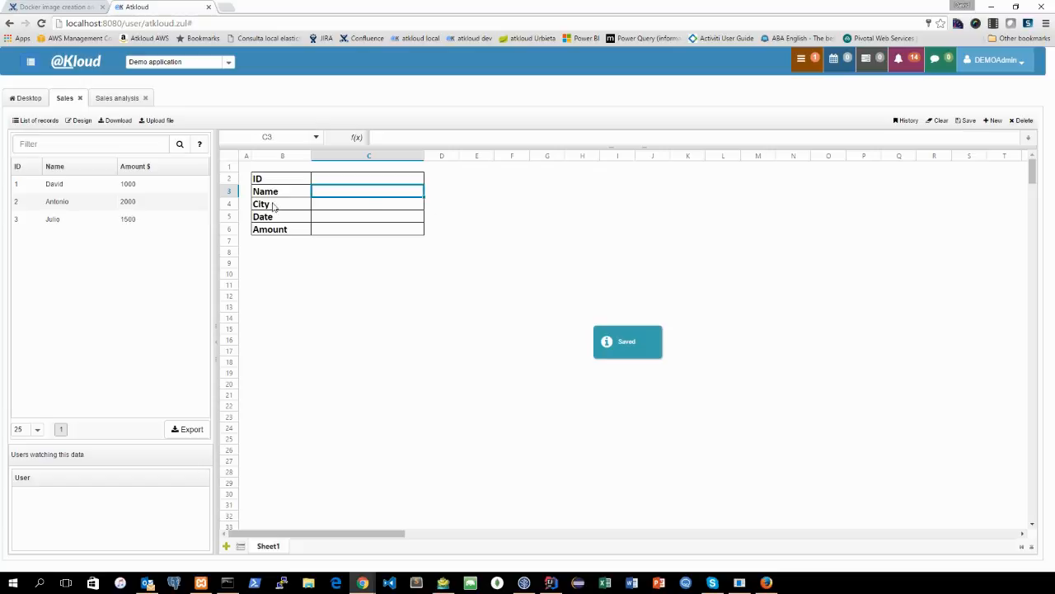
pyautogui.write('David')
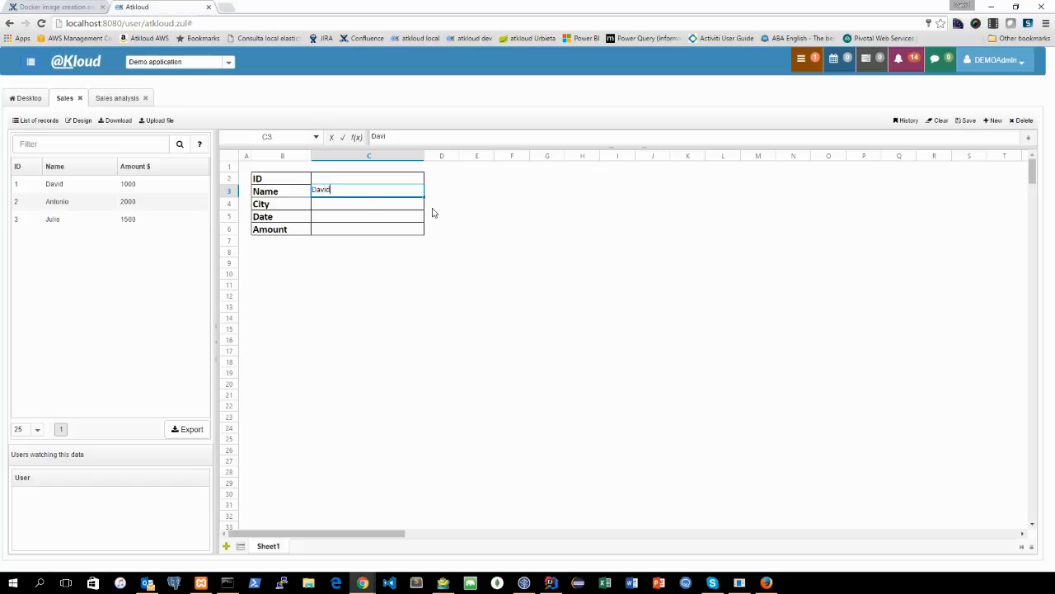
pyautogui.press('Return')
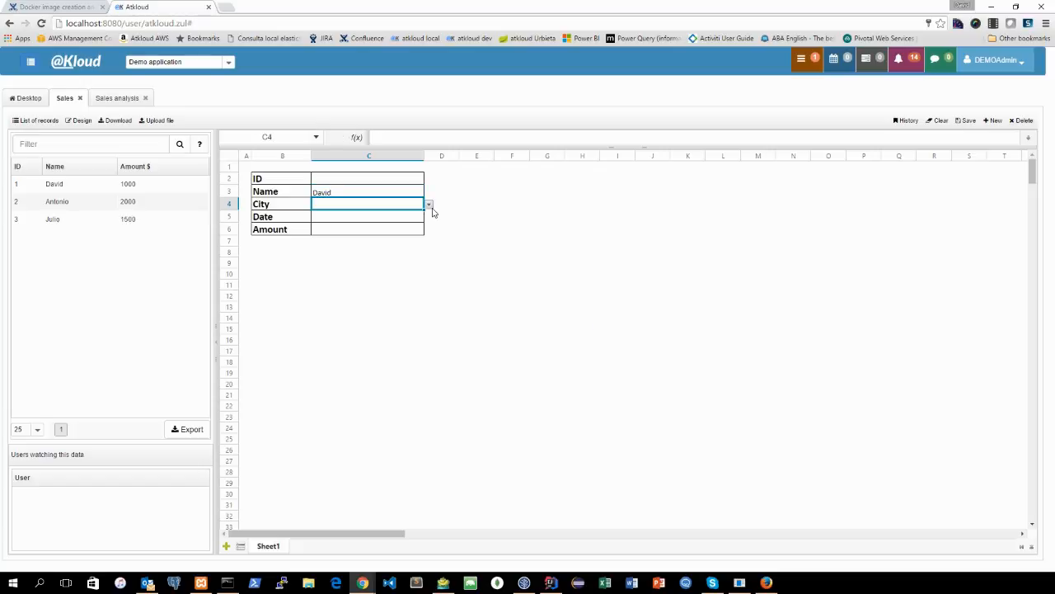
pyautogui.click(429, 204)
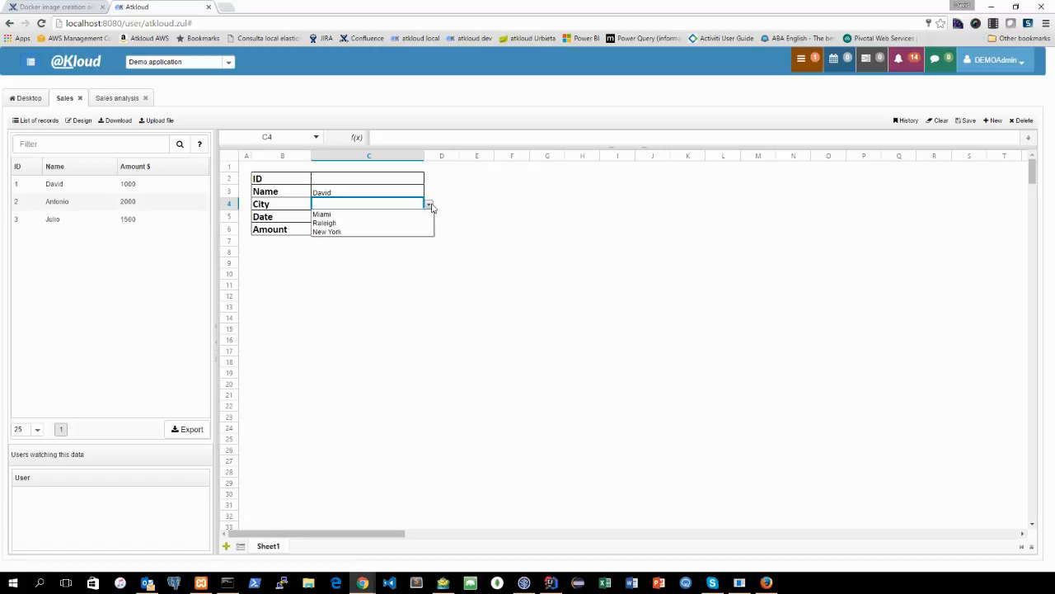
pyautogui.click(387, 232)
# Set the new record's date to 8/8/2016 and its amount to 2500, and save the record
pyautogui.click(368, 216)
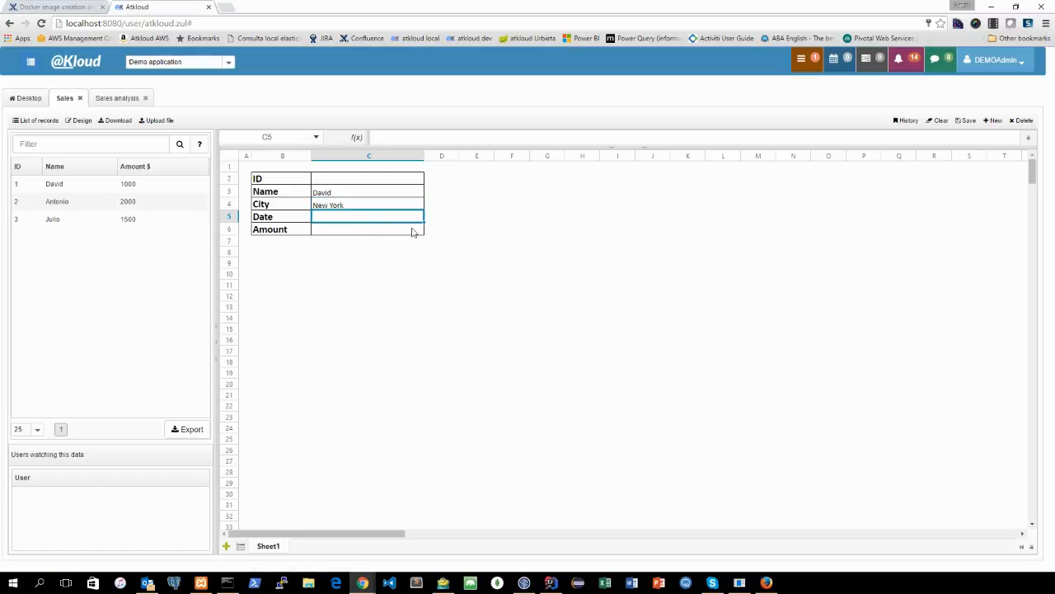
pyautogui.write('8/8/2016')
pyautogui.click(414, 232)
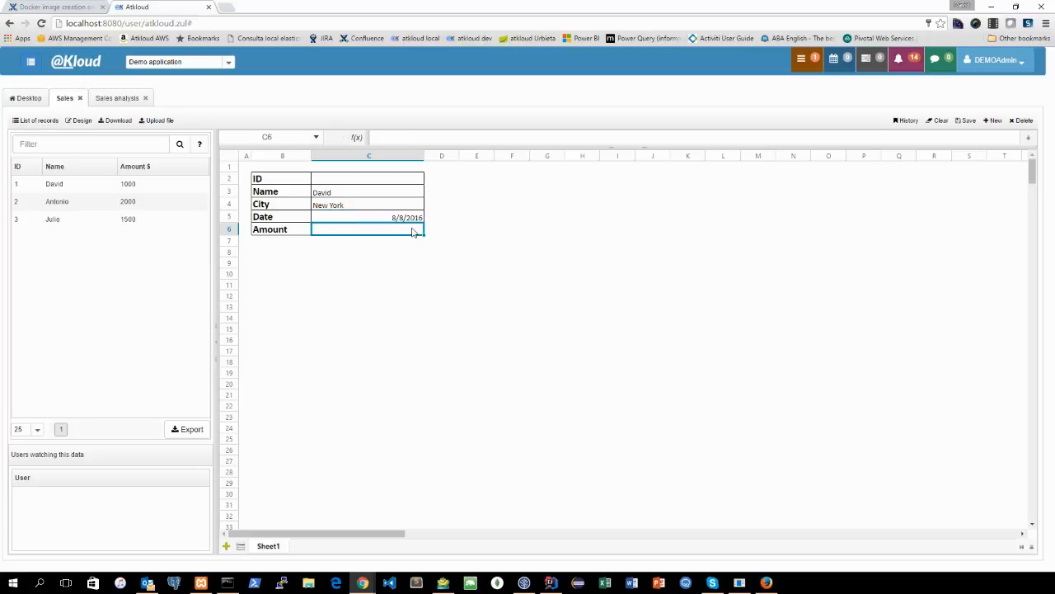
pyautogui.write('2500')
pyautogui.press('Tab')
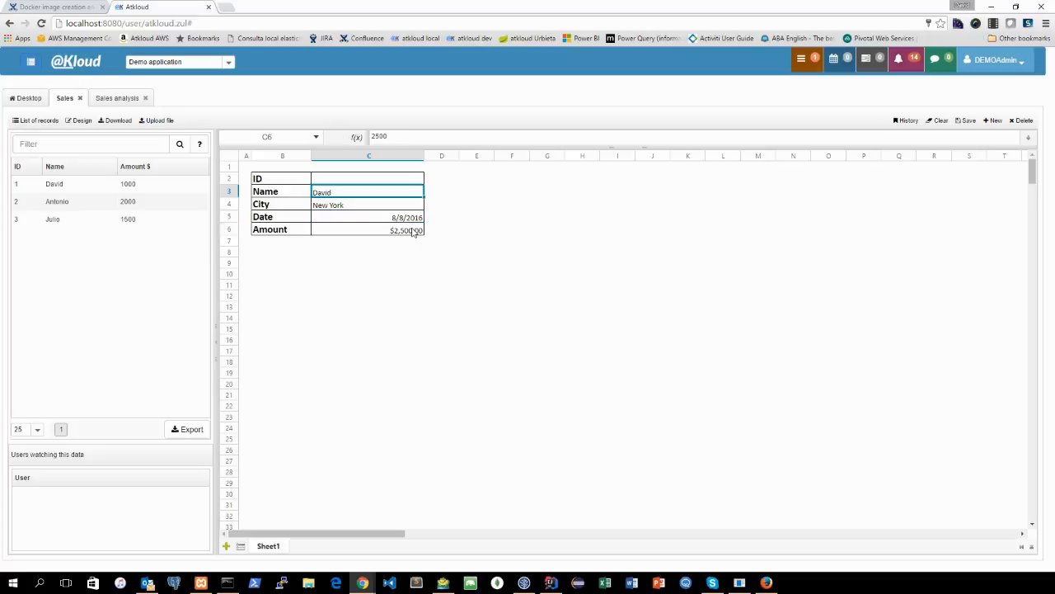
pyautogui.click(966, 122)
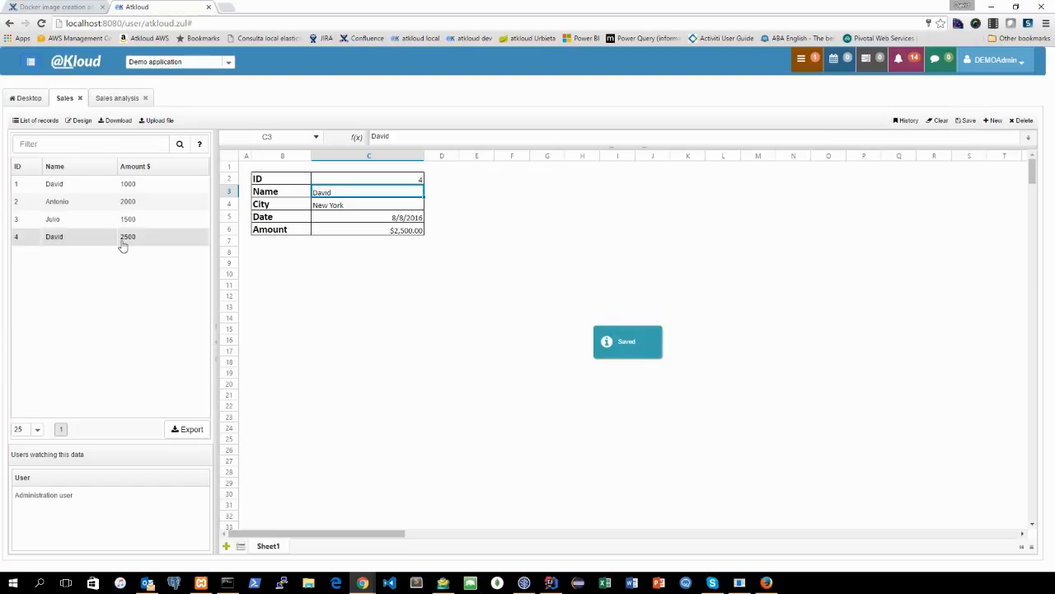
# Refresh the Sales analysis sheet and check the summed amount for New York
pyautogui.click(113, 101)
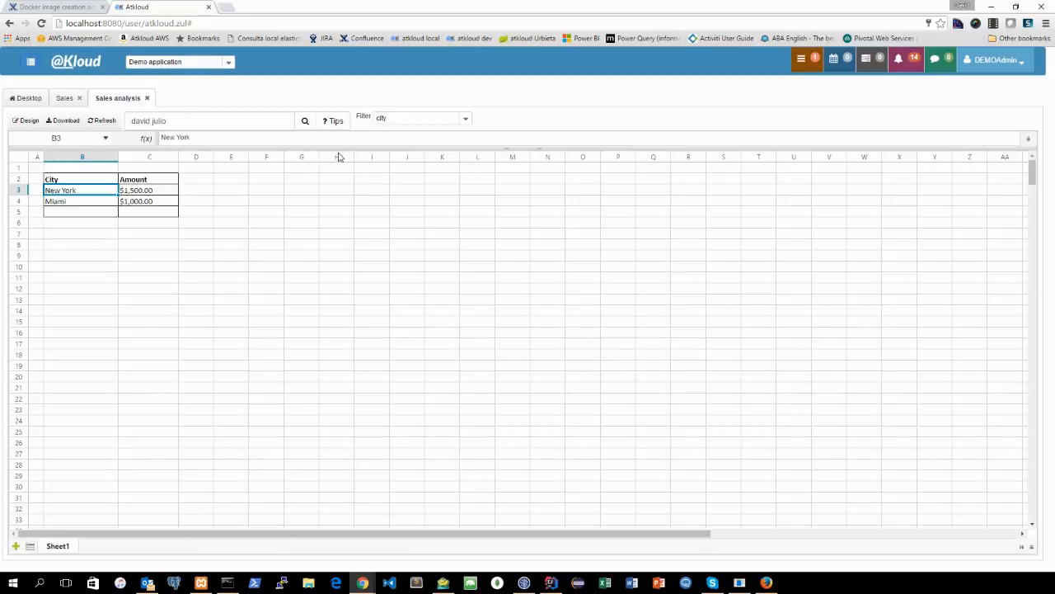
pyautogui.click(103, 120)
pyautogui.click(147, 192)
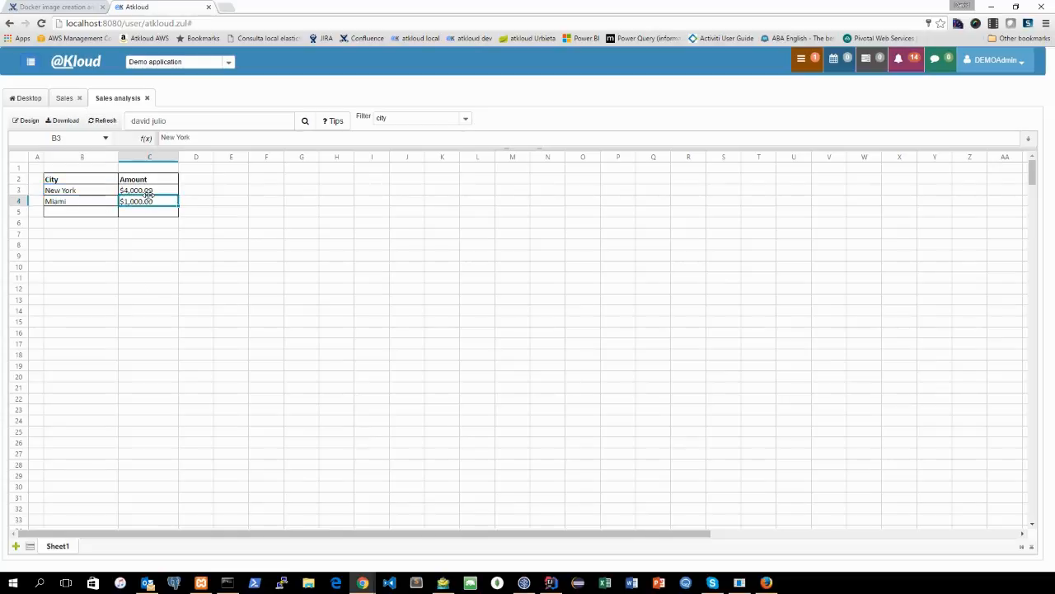
# Filter the analysis by one person's first name, and clear the general filter text after viewing
pyautogui.moveTo(179, 117); pyautogui.dragTo(115, 122)
pyautogui.write('david')
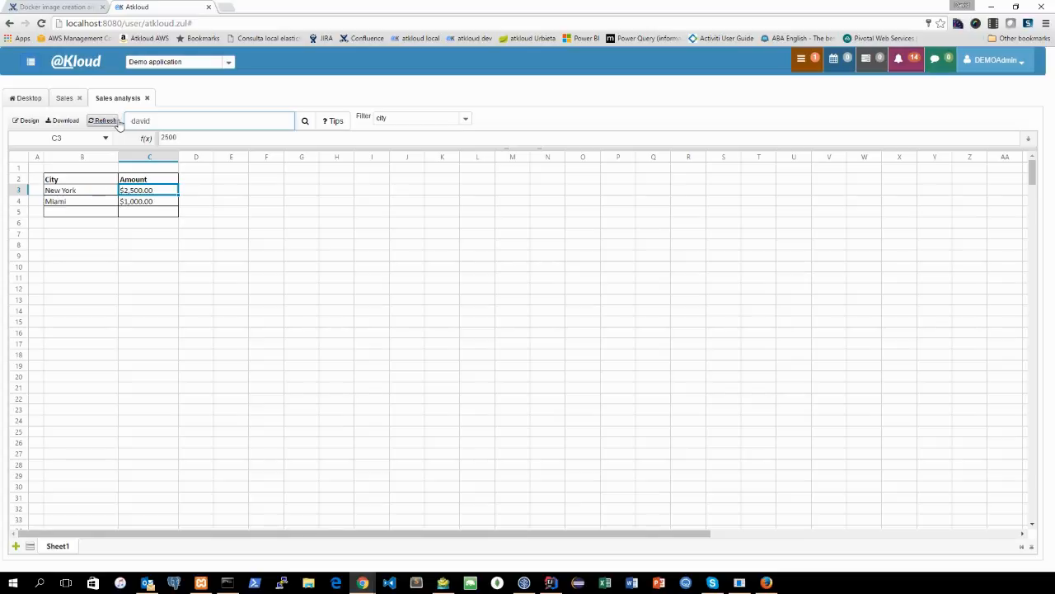
pyautogui.moveTo(177, 120); pyautogui.dragTo(101, 114)
pyautogui.press('BackSpace')
# Open the Sales analysis design and start a new chart named Pie from the range B2:C5 on Sheet1
pyautogui.click(30, 125)
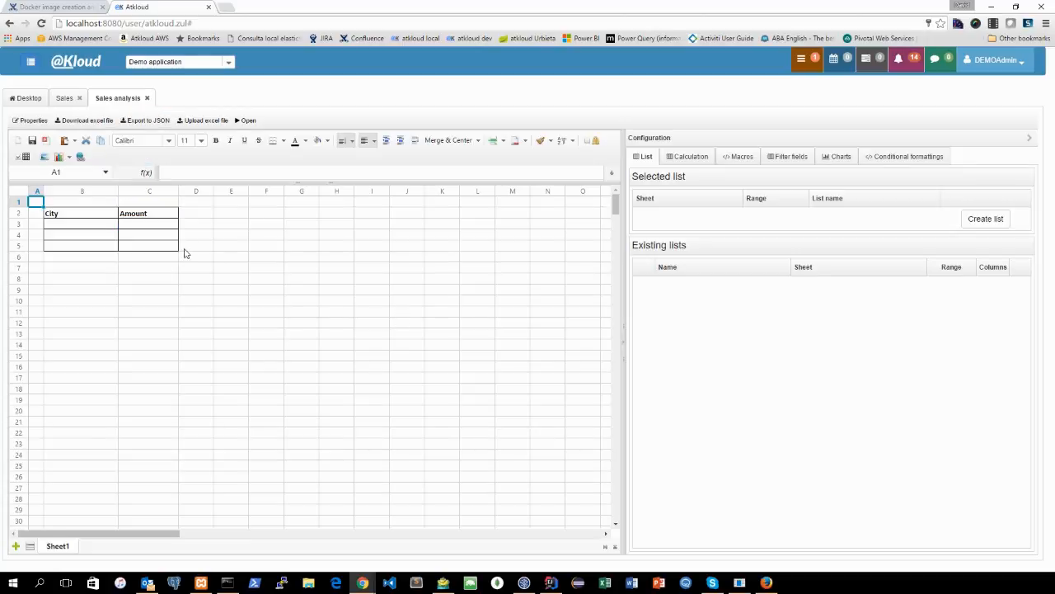
pyautogui.click(258, 280)
pyautogui.click(62, 207)
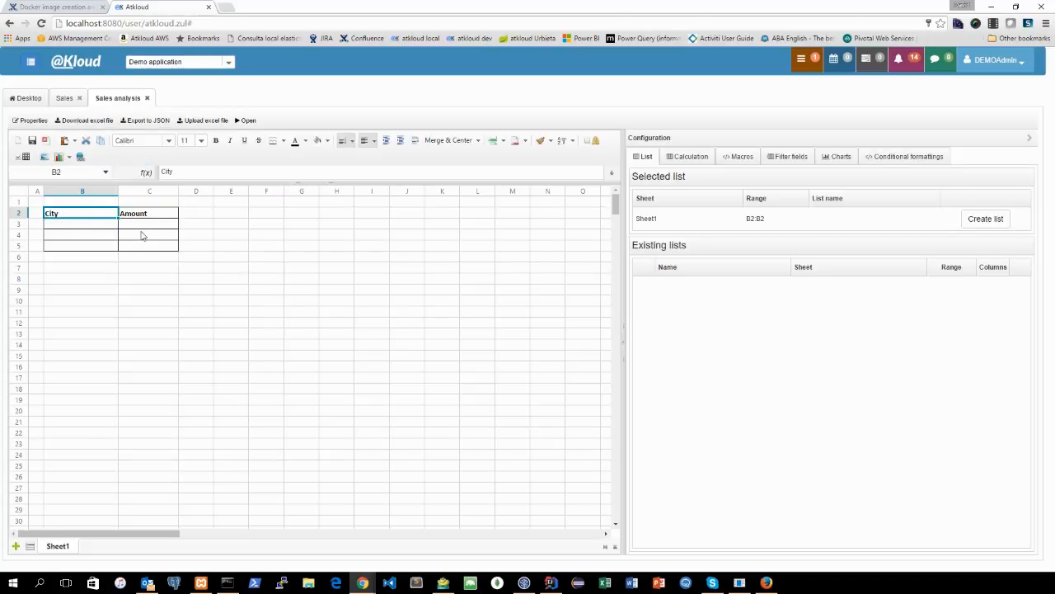
pyautogui.keyDown('shift'); pyautogui.click(157, 253); pyautogui.keyUp('shift')
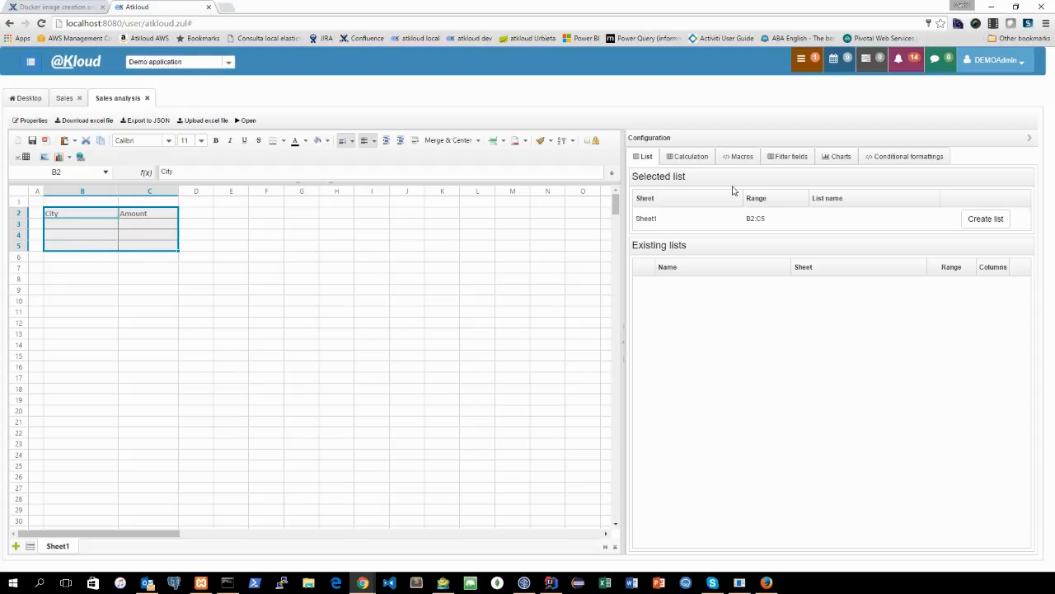
pyautogui.click(825, 161)
pyautogui.click(1008, 177)
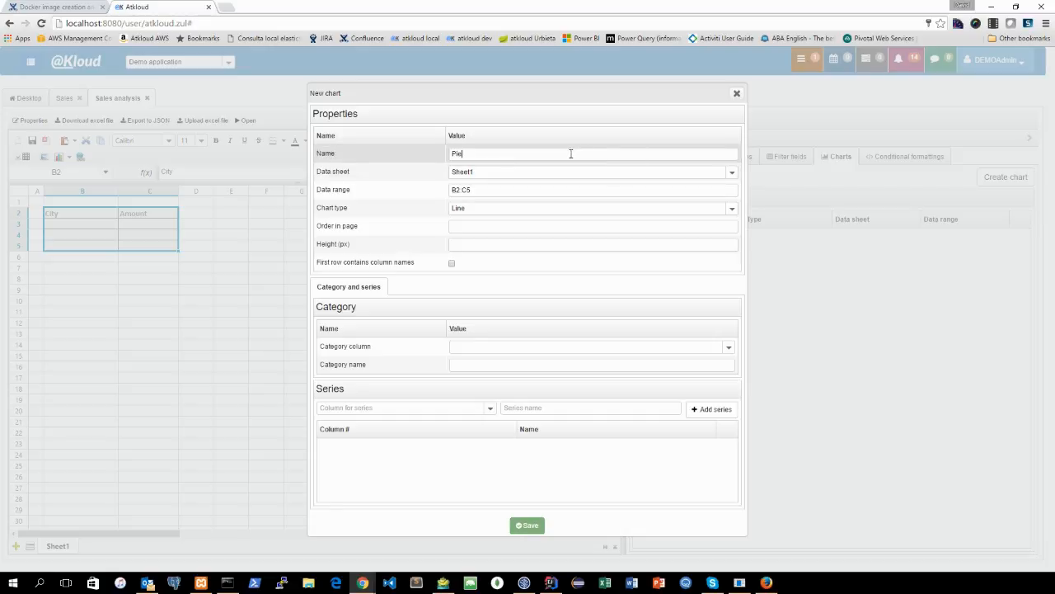
# Set the chart type to Pie chart and mark the first row as containing column names
pyautogui.click(731, 208)
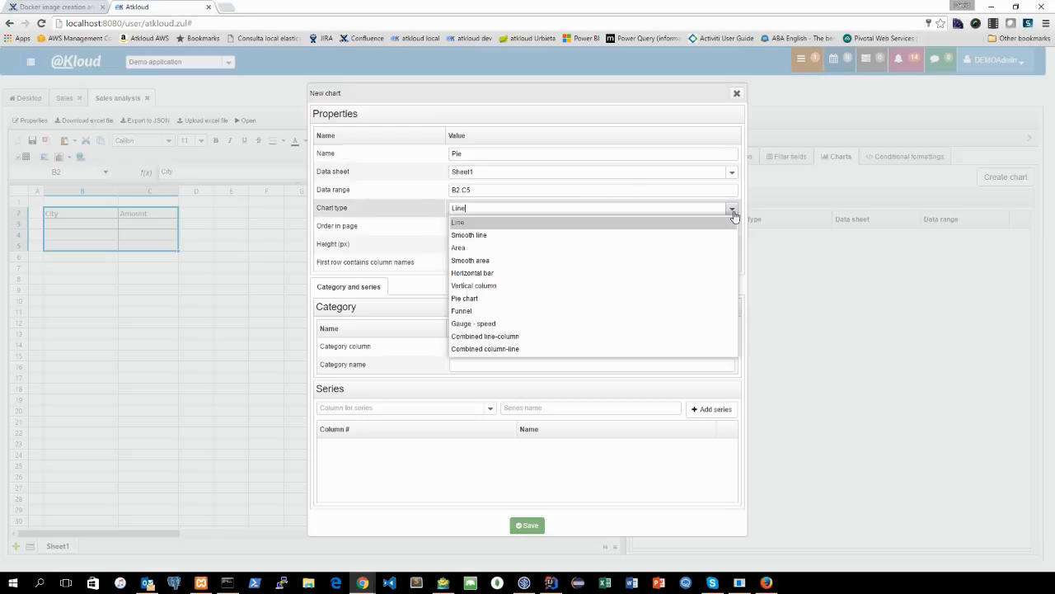
pyautogui.click(546, 297)
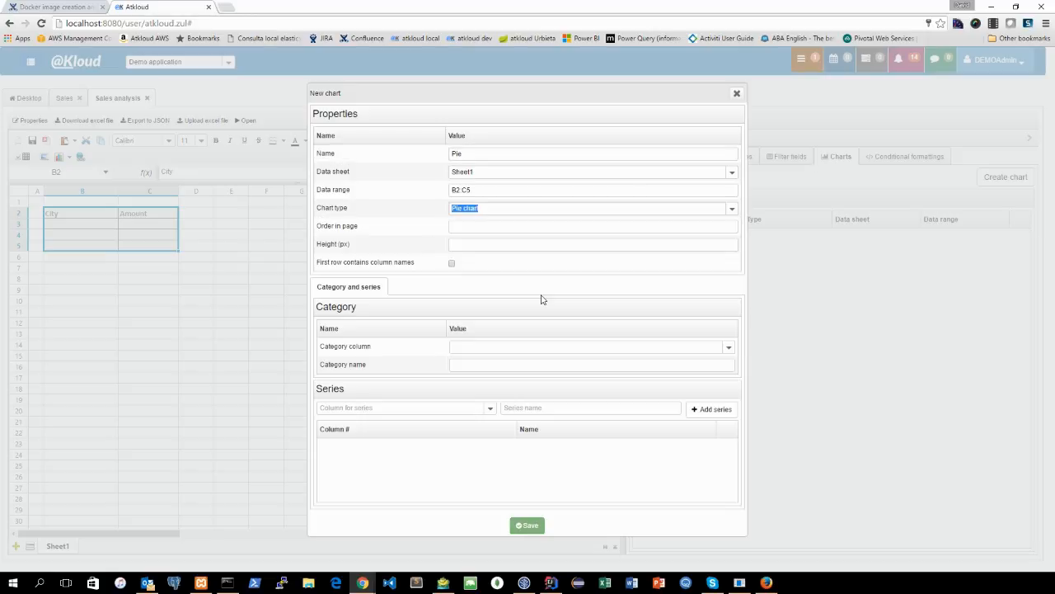
pyautogui.click(452, 265)
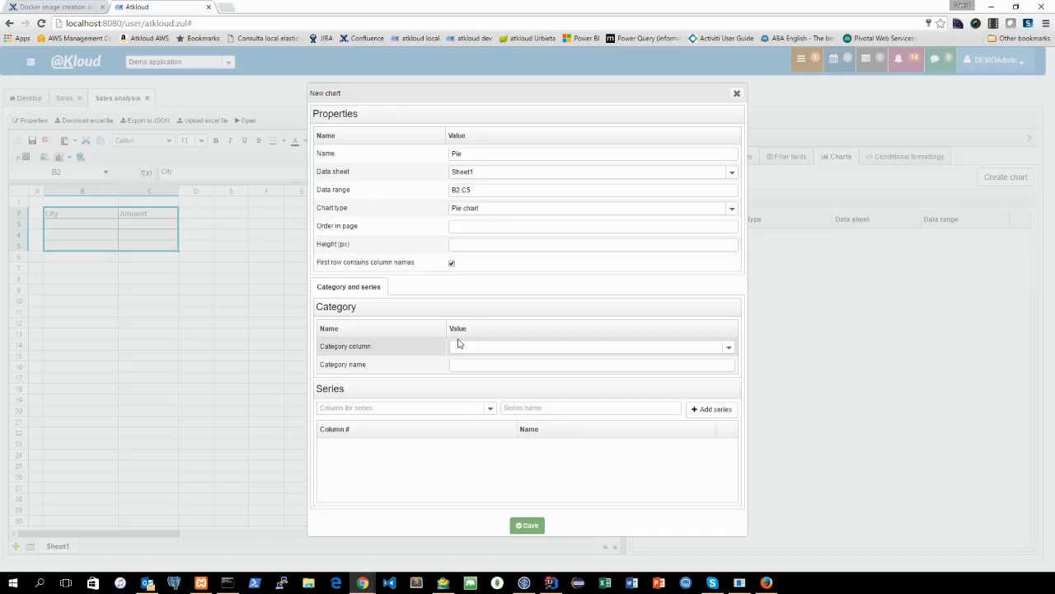
# Set City as the chart's category column, add Amount as a series, and save the chart
pyautogui.click(728, 348)
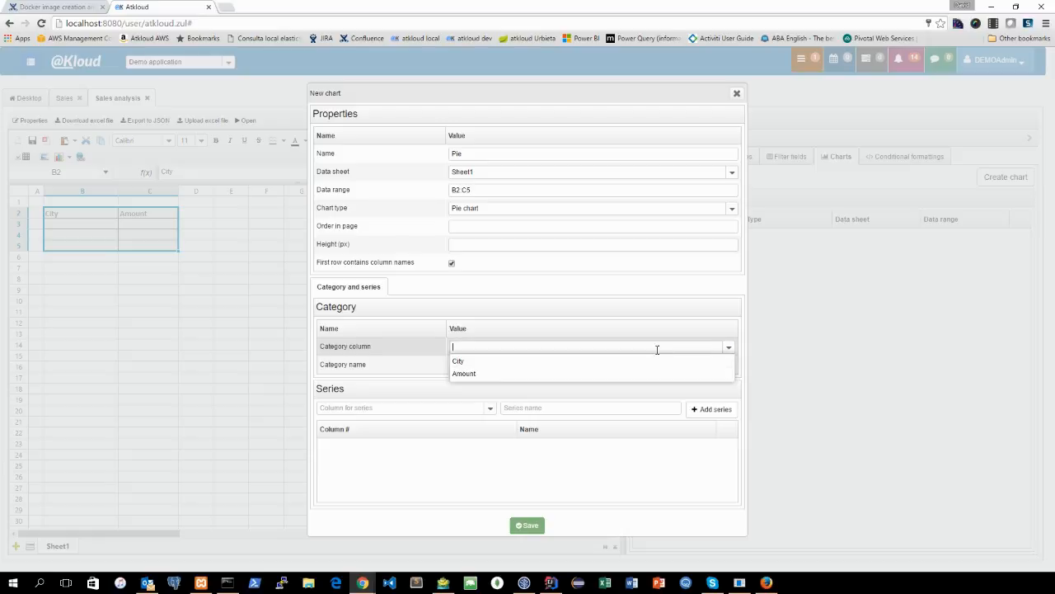
pyautogui.click(500, 361)
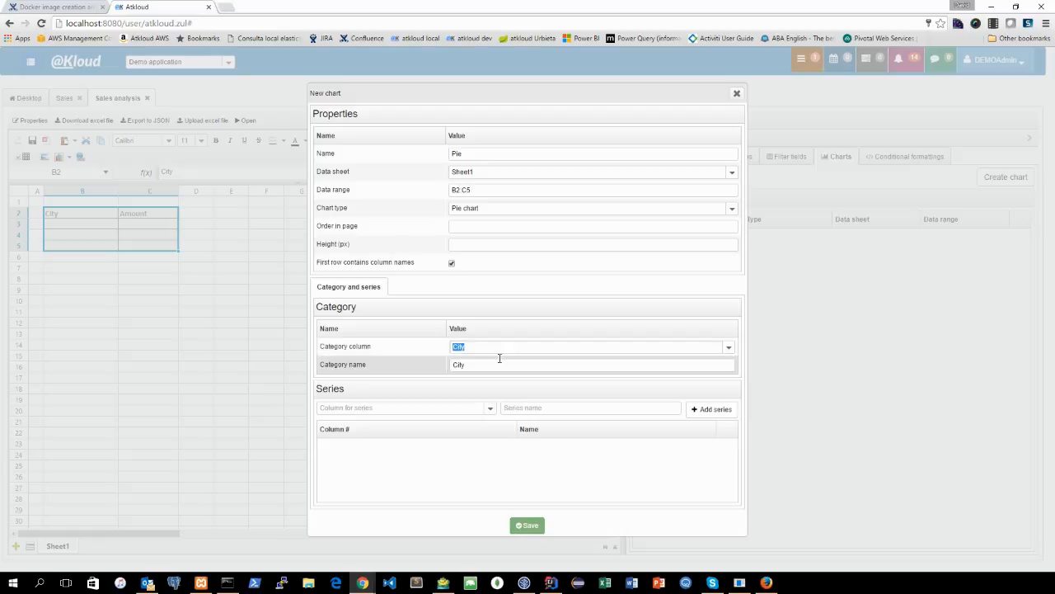
pyautogui.click(490, 408)
pyautogui.click(392, 434)
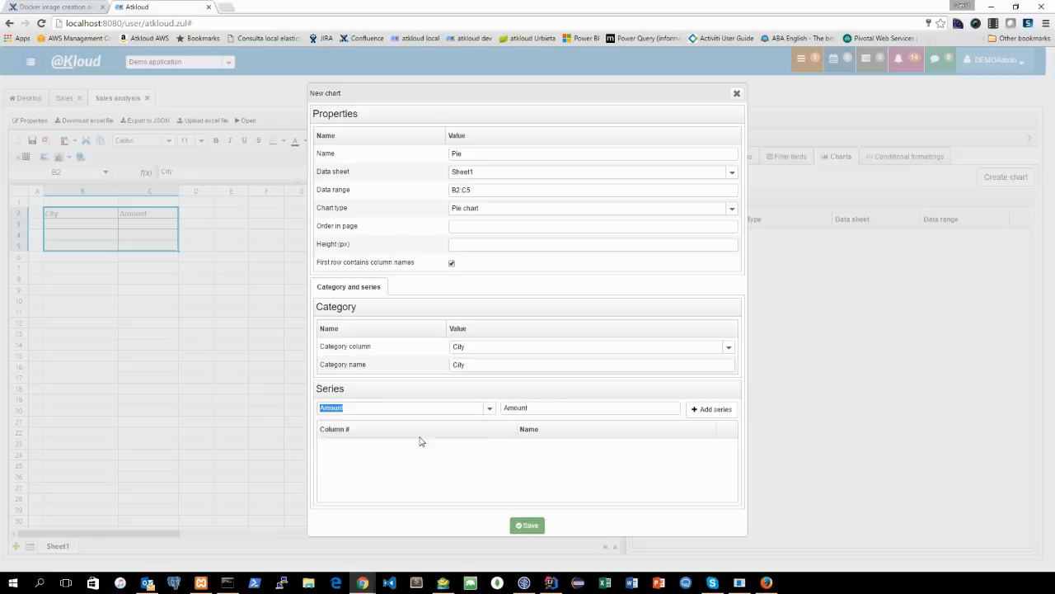
pyautogui.click(710, 409)
pyautogui.click(530, 526)
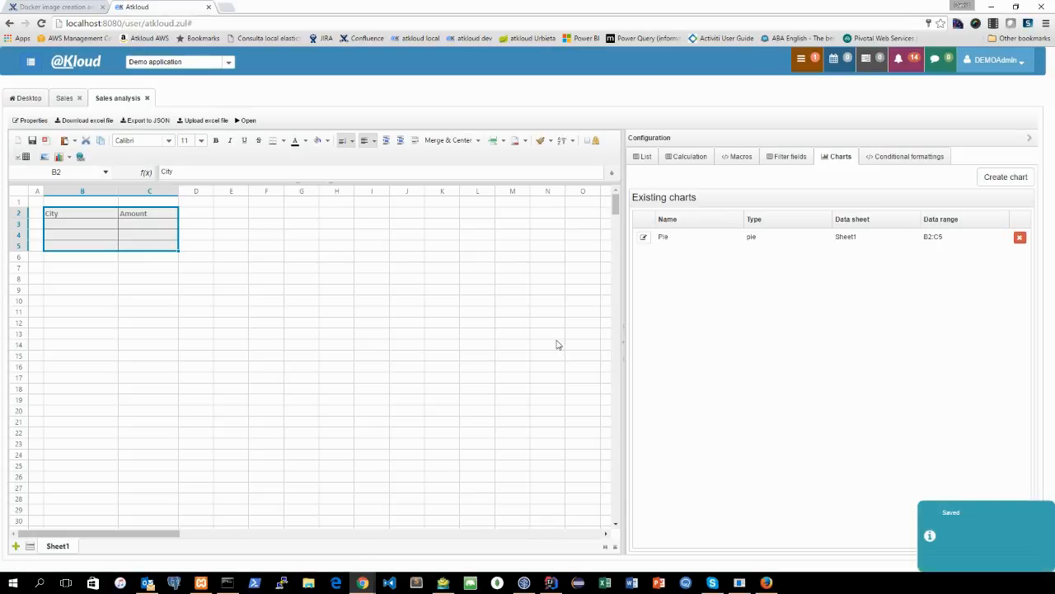
# Open the Sales analysis in run view and filter the table and pie chart by one person's first name
pyautogui.click(246, 121)
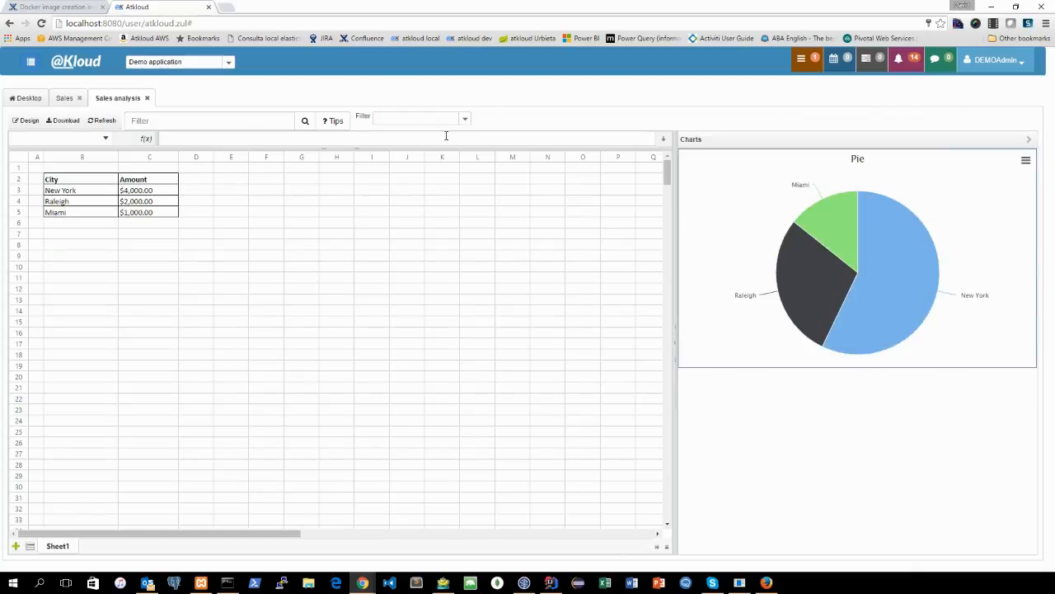
pyautogui.click(223, 123)
pyautogui.write('davi')
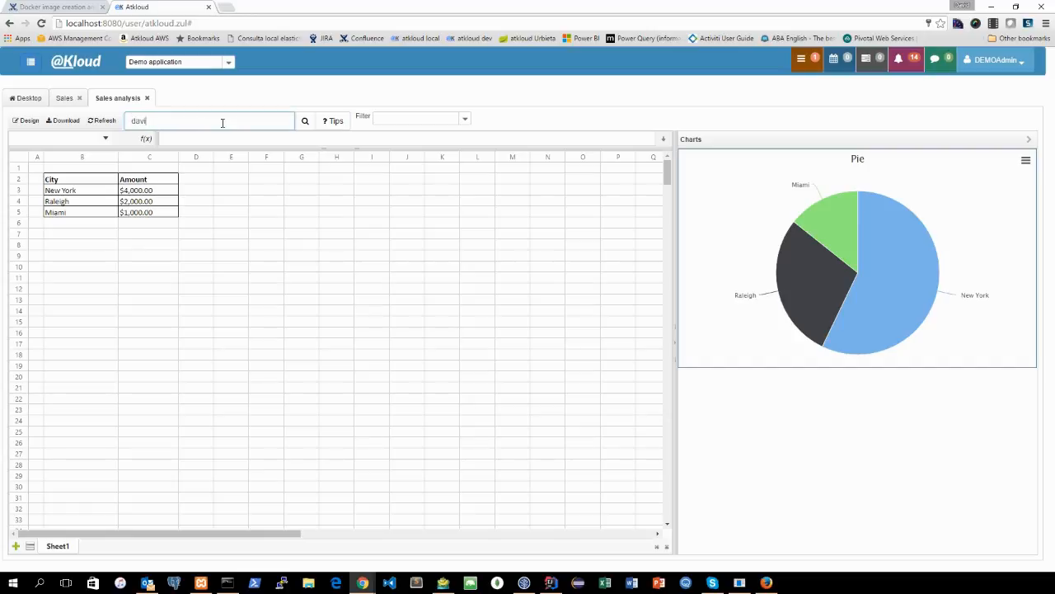
pyautogui.write('d')
pyautogui.press('Return')
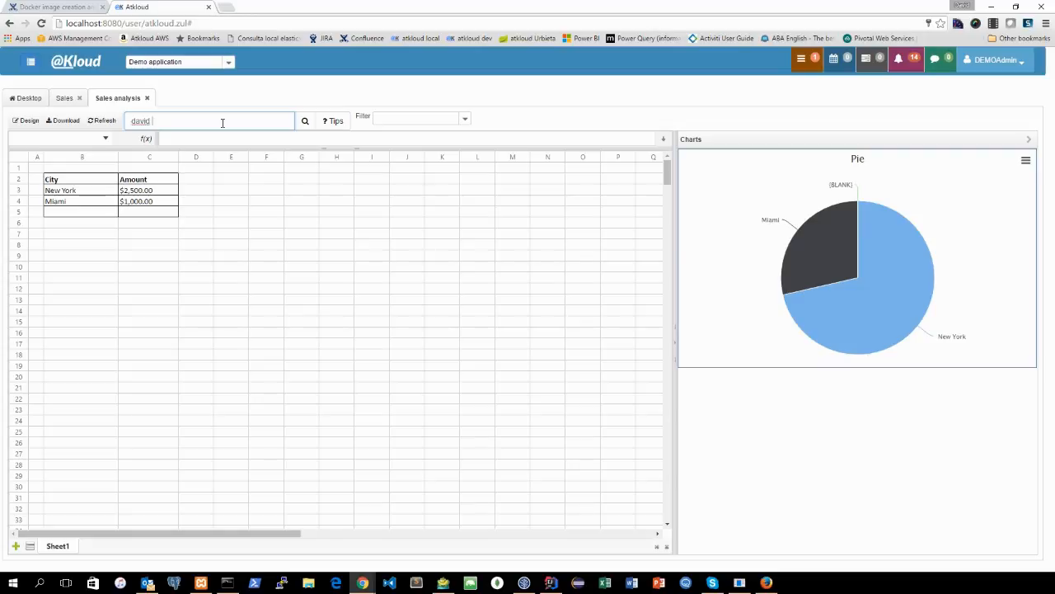
# Add a second person's first name to the general filter and compare the chart's New York slice with the saved Sales records
pyautogui.press('Return')
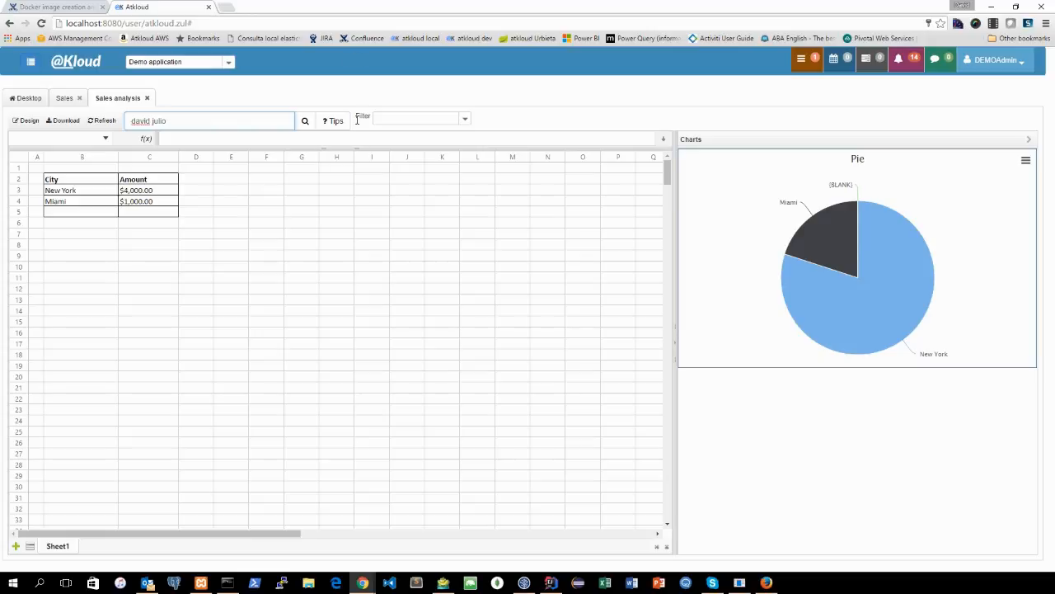
pyautogui.moveTo(863, 327)
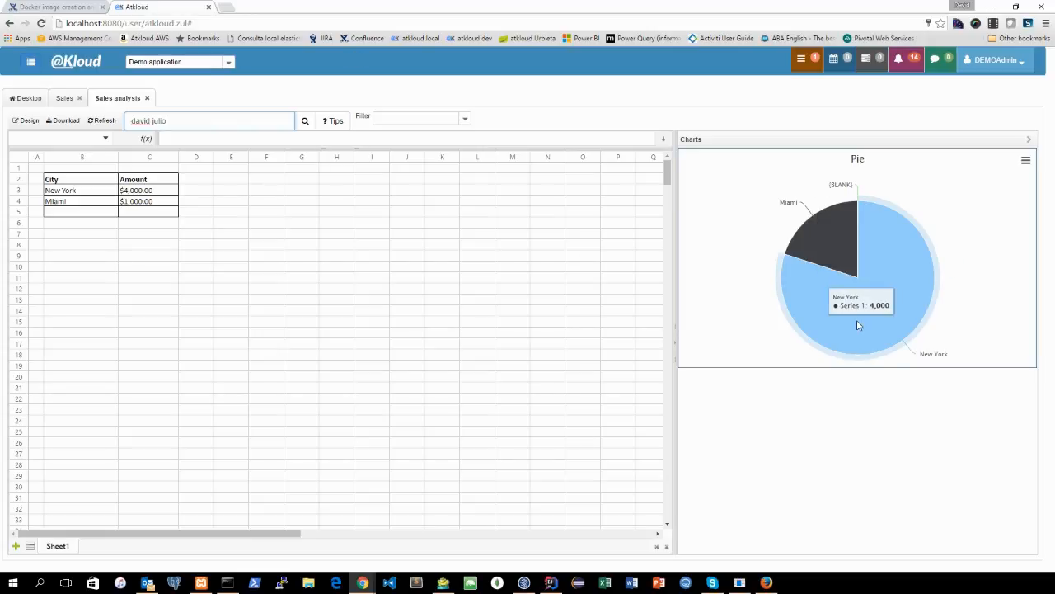
pyautogui.click(337, 242)
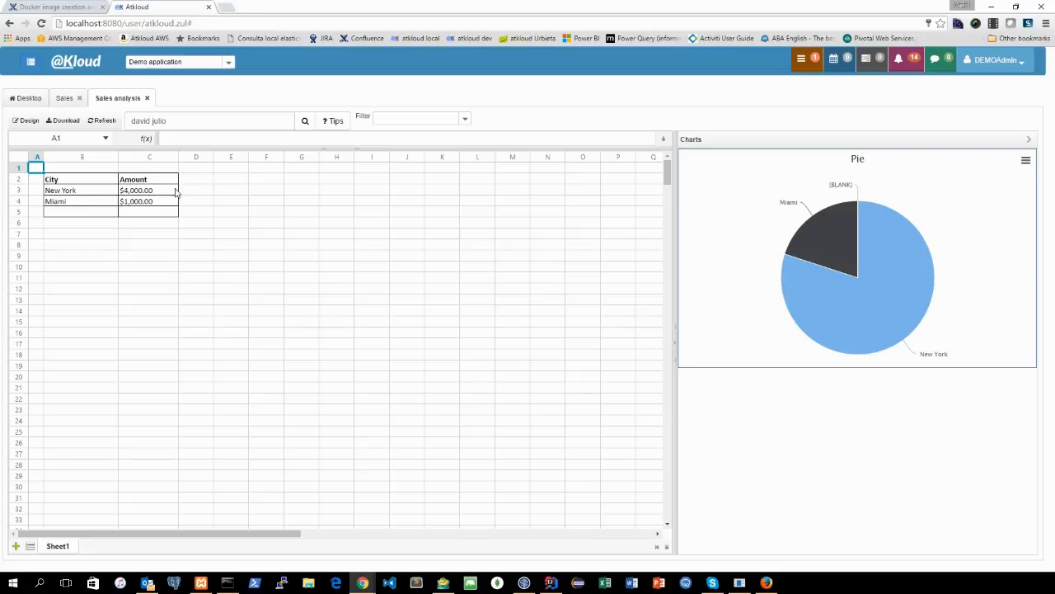
pyautogui.click(67, 98)
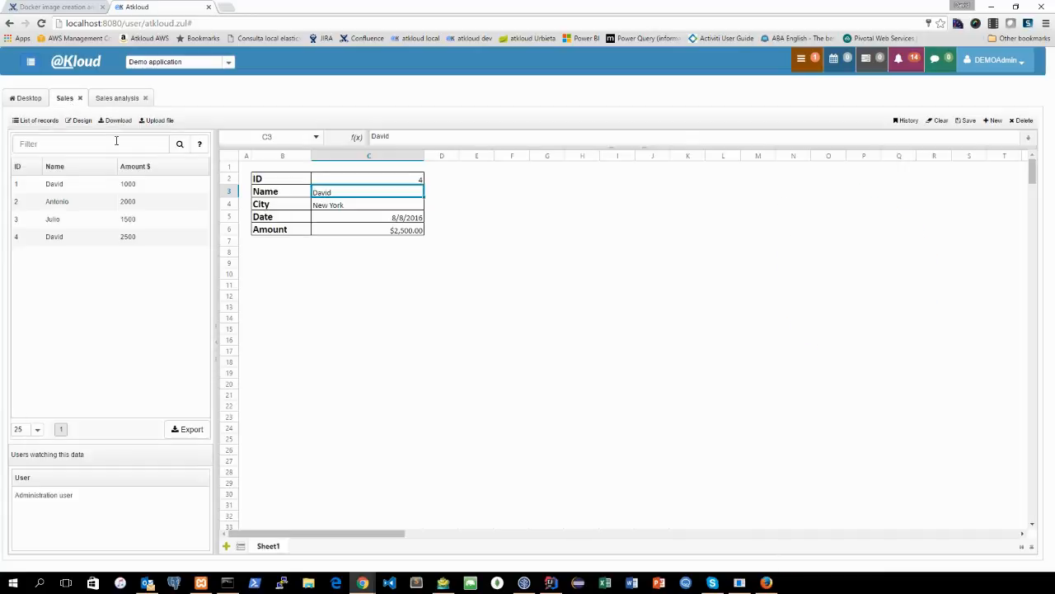